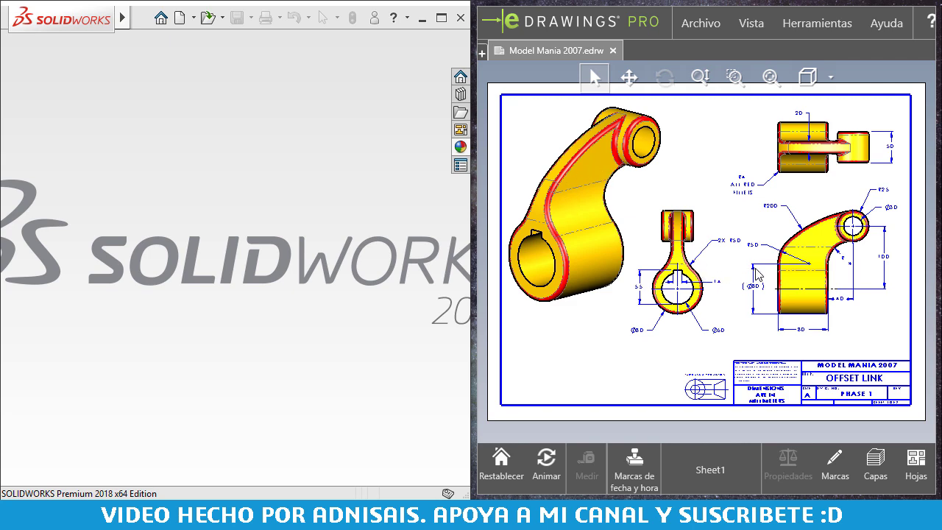
# - Zoom and pan the eDrawings sheet to read the R200, R50, Ø30, Ø80 and 100 dimensions
pyautogui.scroll(-1, 855, 298)
pyautogui.scroll(-2, 876, 301)
pyautogui.scroll(-2, 876, 302)
pyautogui.scroll(-1, 739, 226)
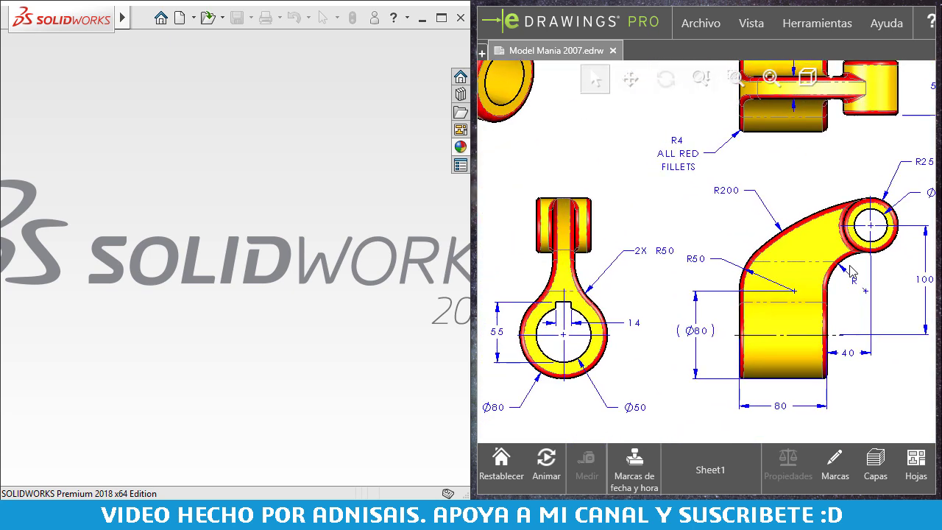
pyautogui.scroll(1, 628, 280)
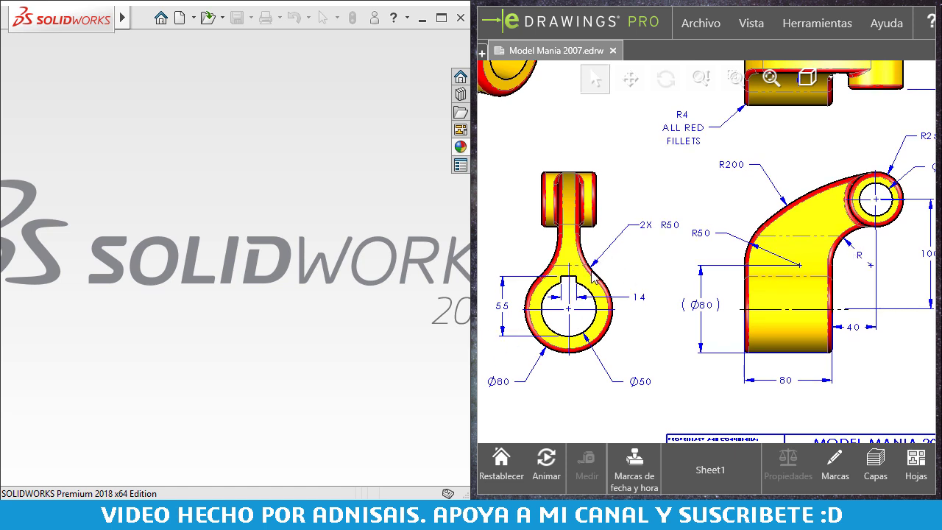
pyautogui.moveTo(754, 262); pyautogui.dragTo(646, 267, button='middle')
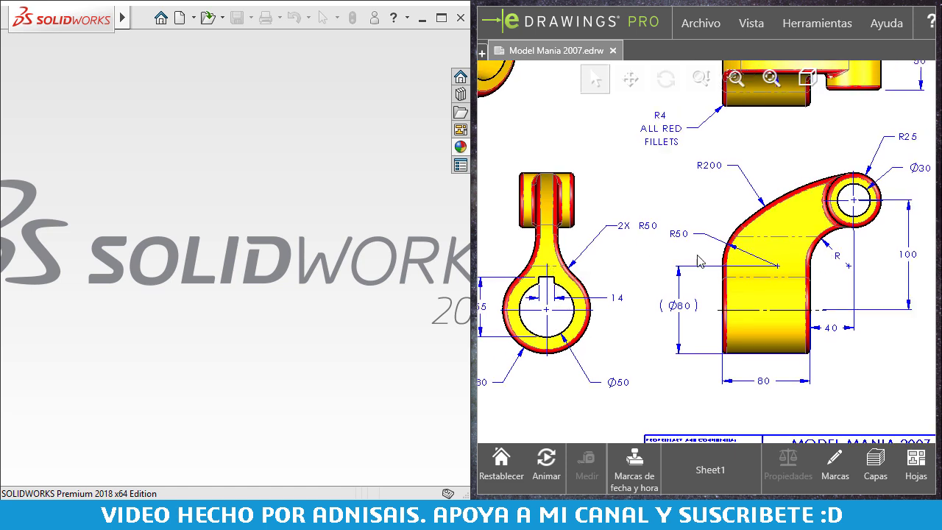
pyautogui.moveTo(767, 188); pyautogui.dragTo(748, 310, button='middle')
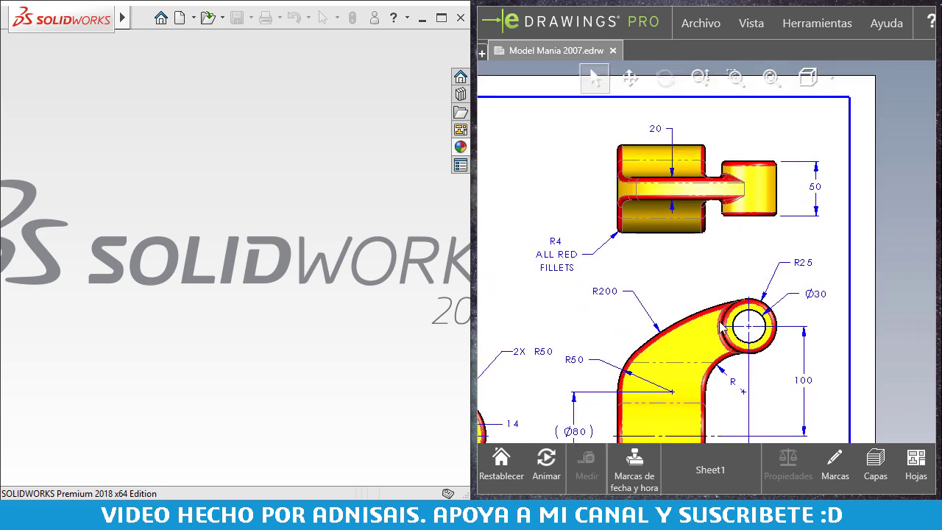
pyautogui.scroll(2, 718, 309)
pyautogui.moveTo(699, 295); pyautogui.dragTo(723, 240, button='middle')
pyautogui.scroll(-1, 718, 284)
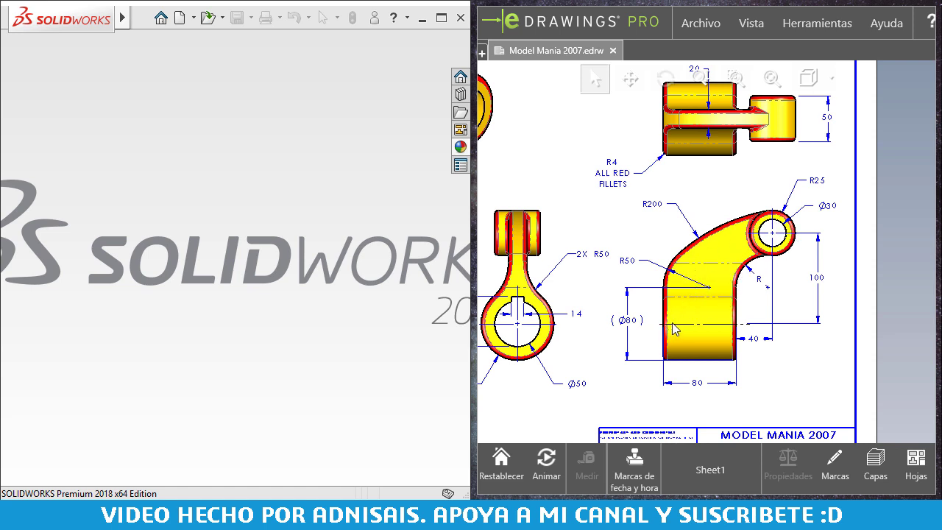
pyautogui.moveTo(636, 299); pyautogui.dragTo(733, 271, button='middle')
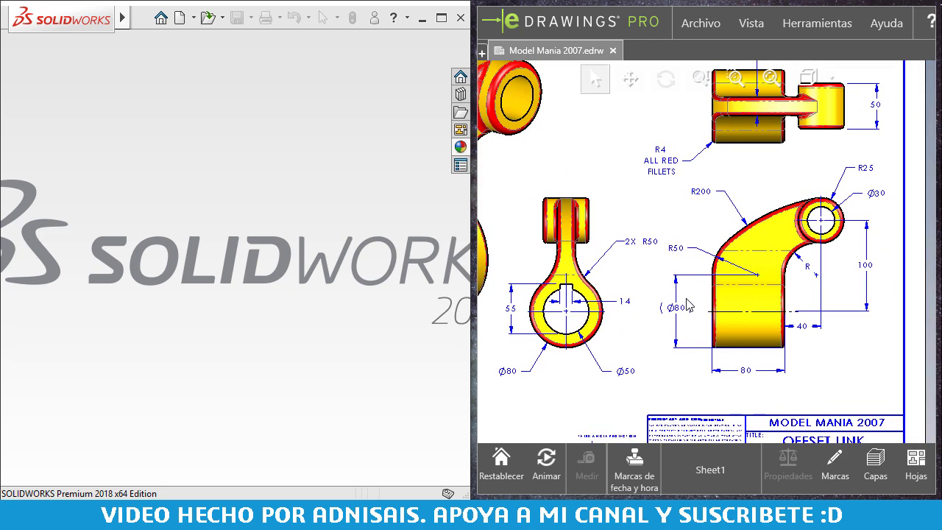
pyautogui.moveTo(795, 287); pyautogui.dragTo(726, 311, button='middle')
# - Create a new part document from the File menu
pyautogui.click(159, 17)
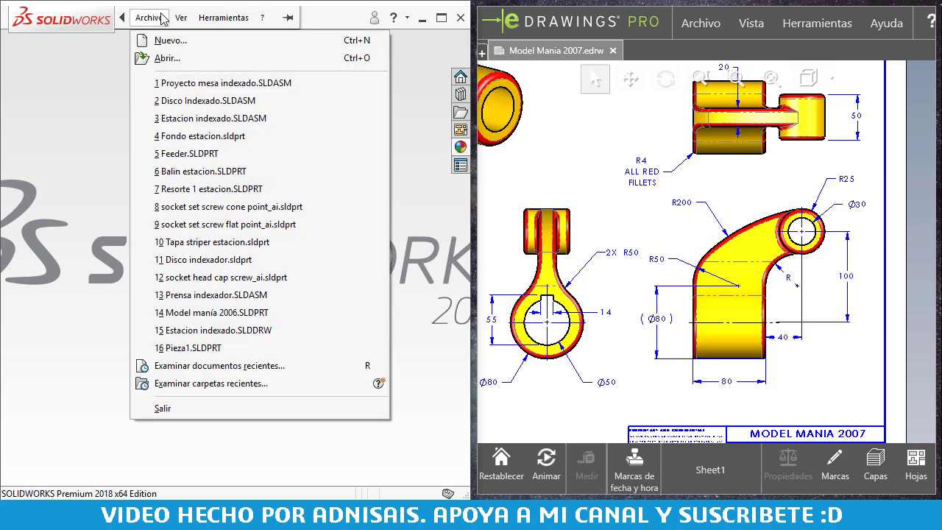
pyautogui.click(157, 39)
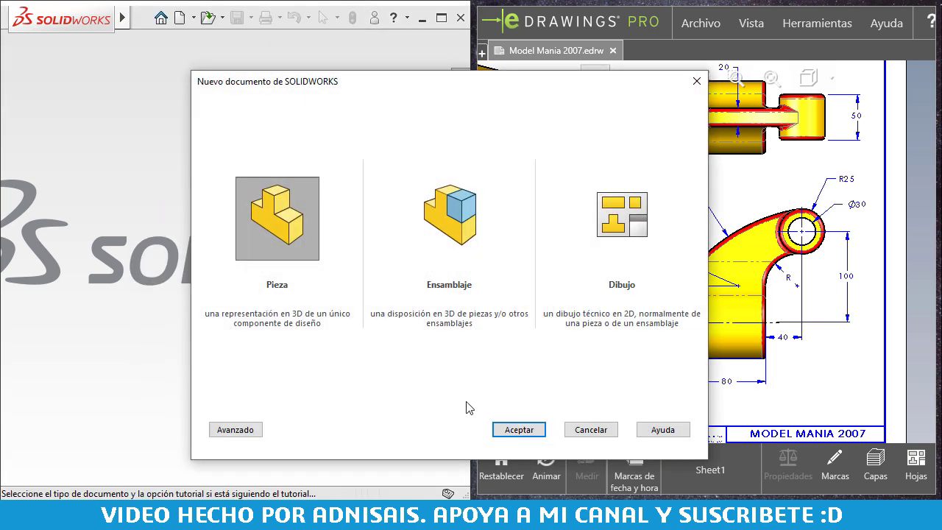
pyautogui.click(516, 429)
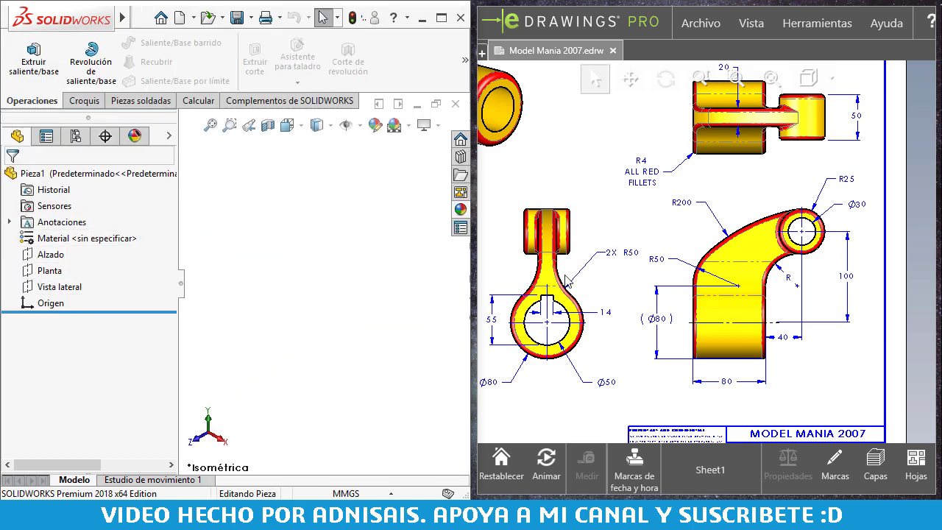
# - Start a new sketch on the Vista lateral plane
pyautogui.moveTo(608, 240); pyautogui.dragTo(771, 250, button='middle')
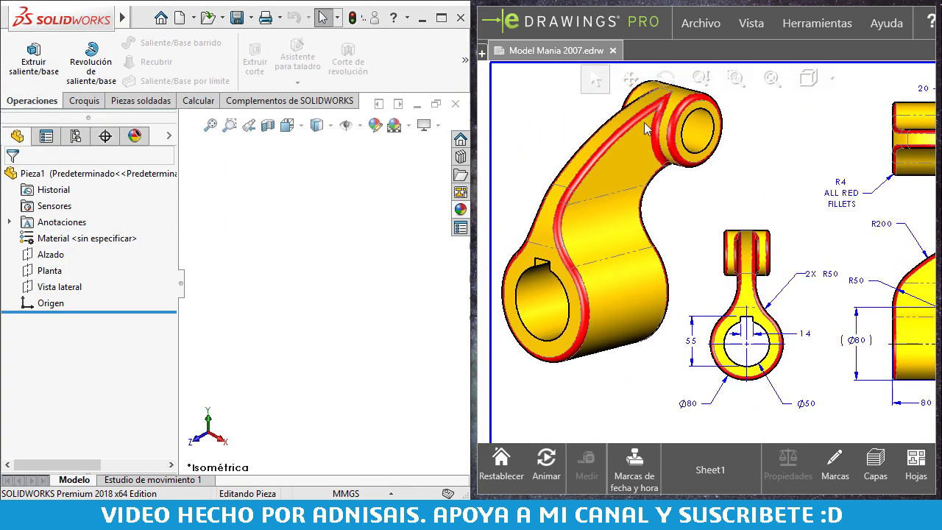
pyautogui.moveTo(643, 147); pyautogui.dragTo(465, 124, button='middle')
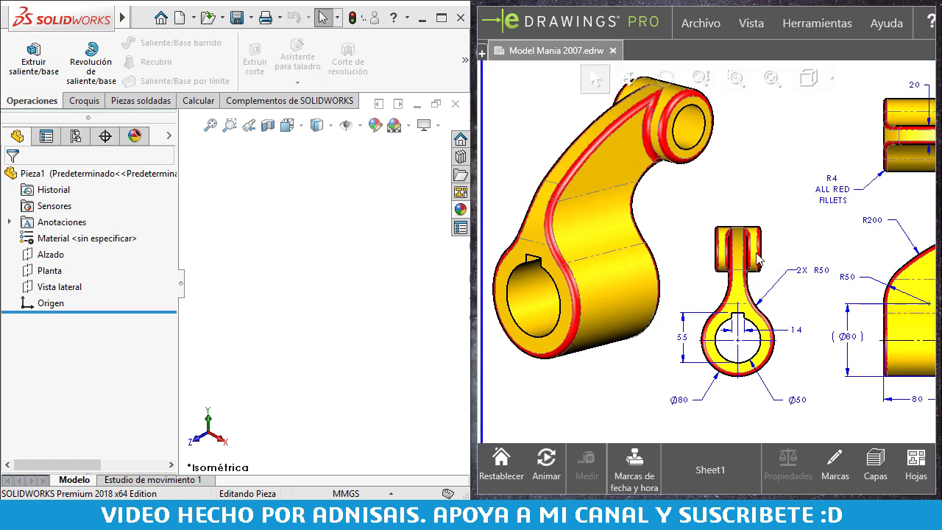
pyautogui.click(45, 293)
pyautogui.click(56, 273)
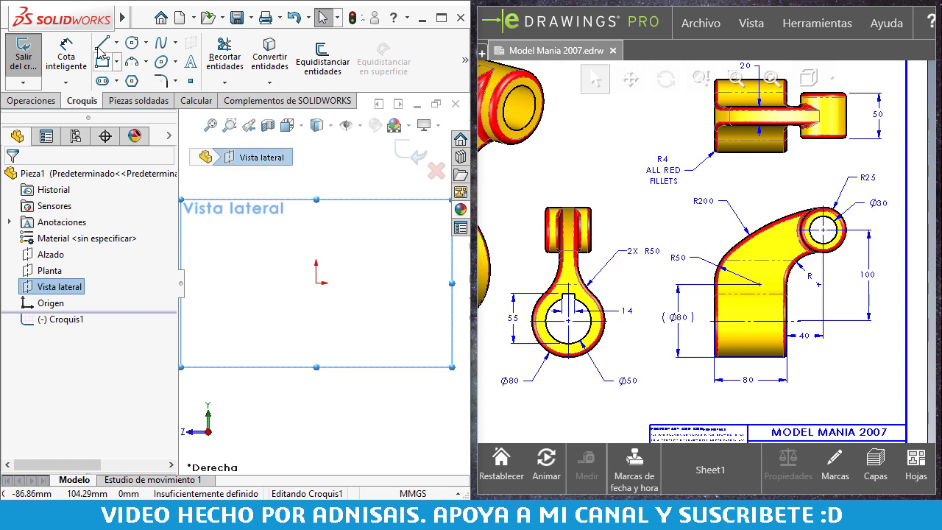
# - Draw a vertical line up from the origin followed by the first tangent arc
pyautogui.click(103, 44)
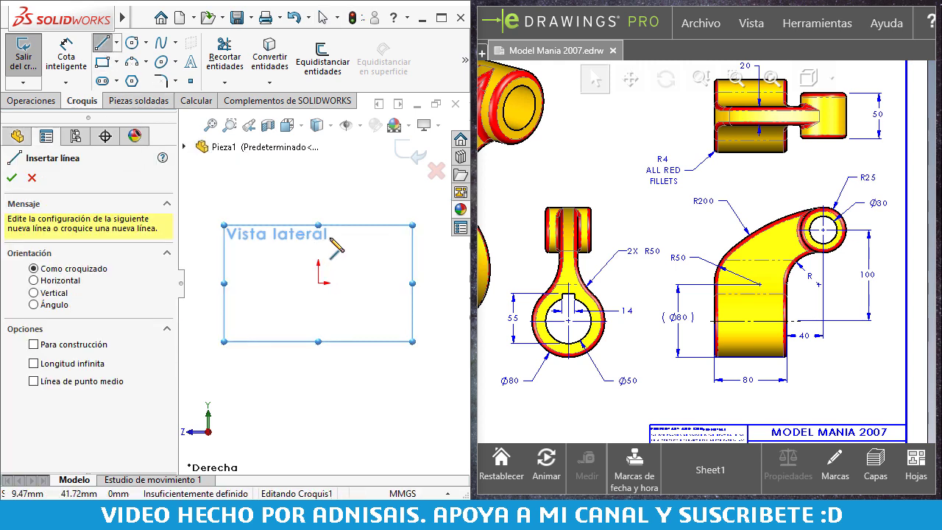
pyautogui.scroll(-2, 331, 241)
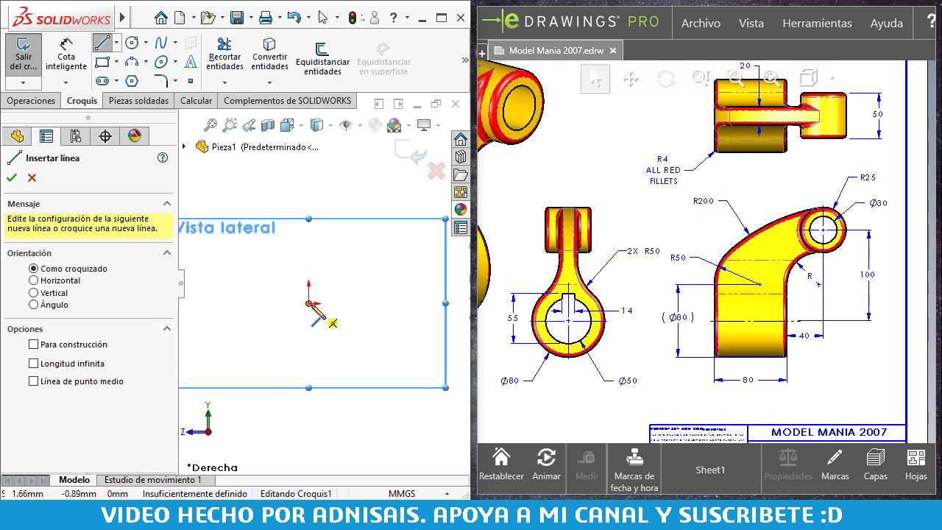
pyautogui.click(309, 303)
pyautogui.click(309, 278)
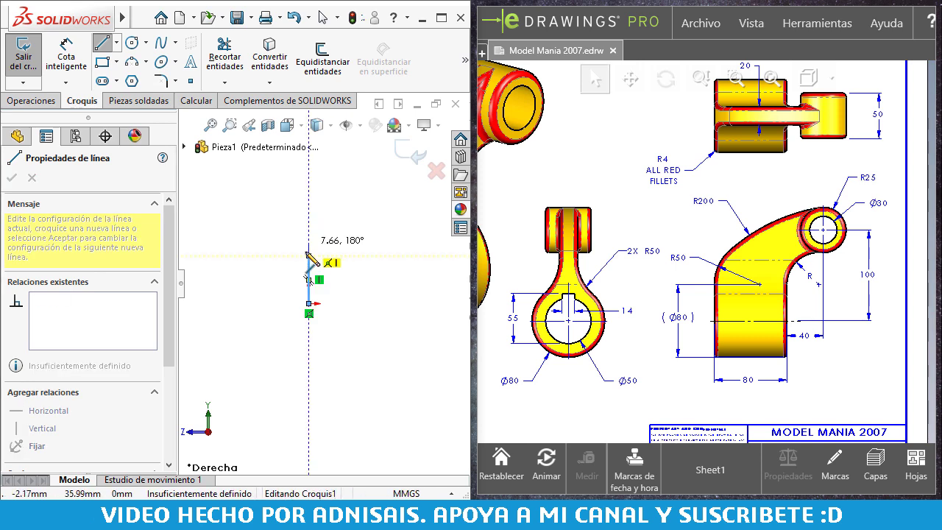
pyautogui.click(309, 255)
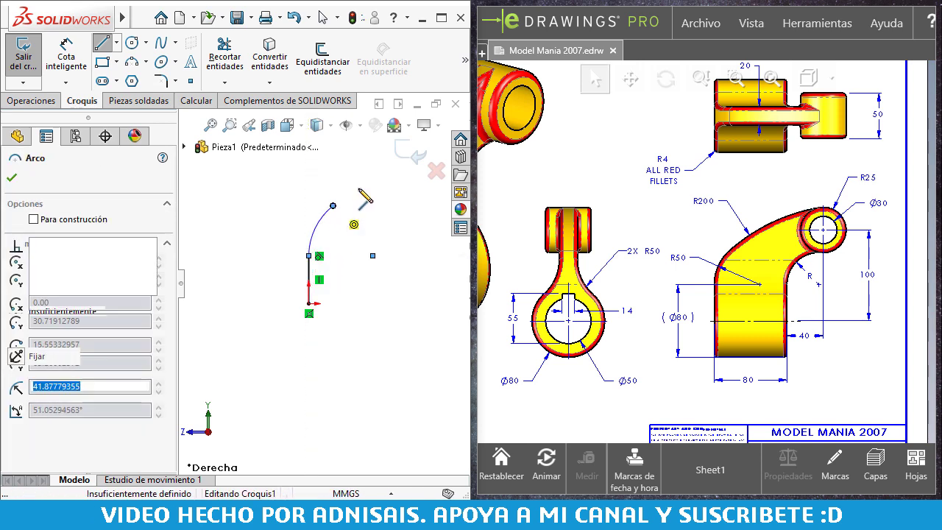
pyautogui.click(332, 205)
pyautogui.scroll(2, 334, 210)
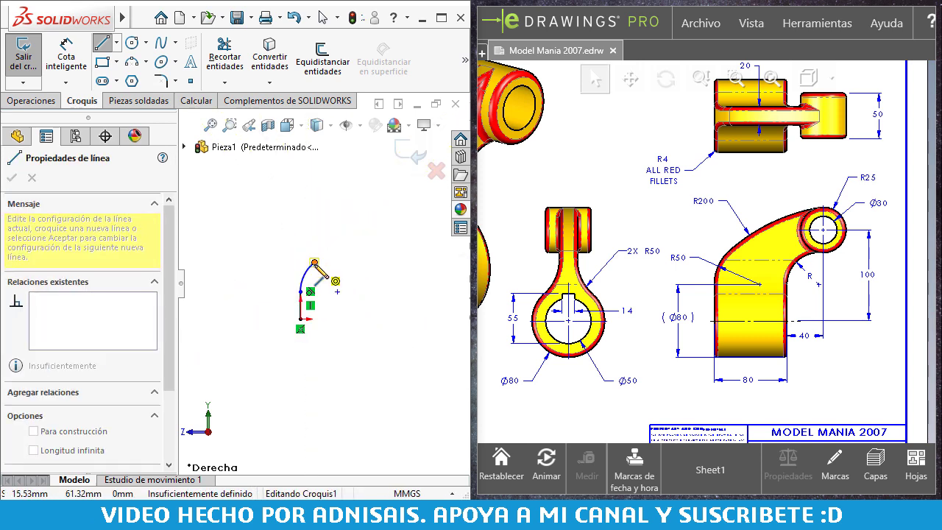
# - Chain the large outer, small end and inner tangent arcs, closing the profile at the origin
pyautogui.click(383, 232)
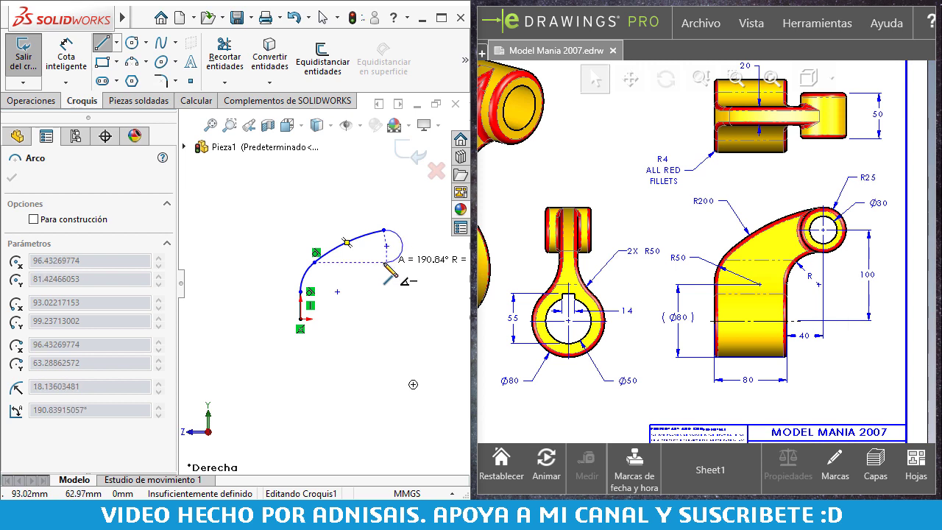
pyautogui.click(387, 261)
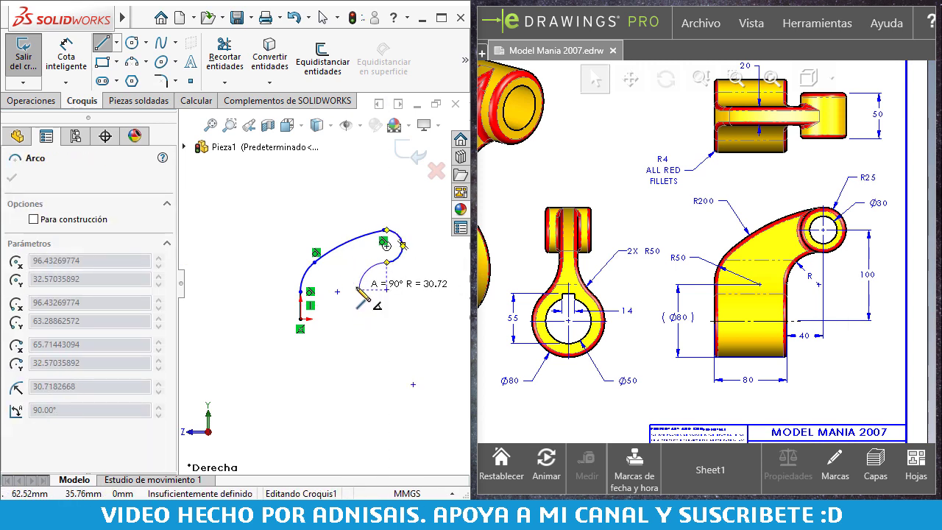
pyautogui.click(358, 289)
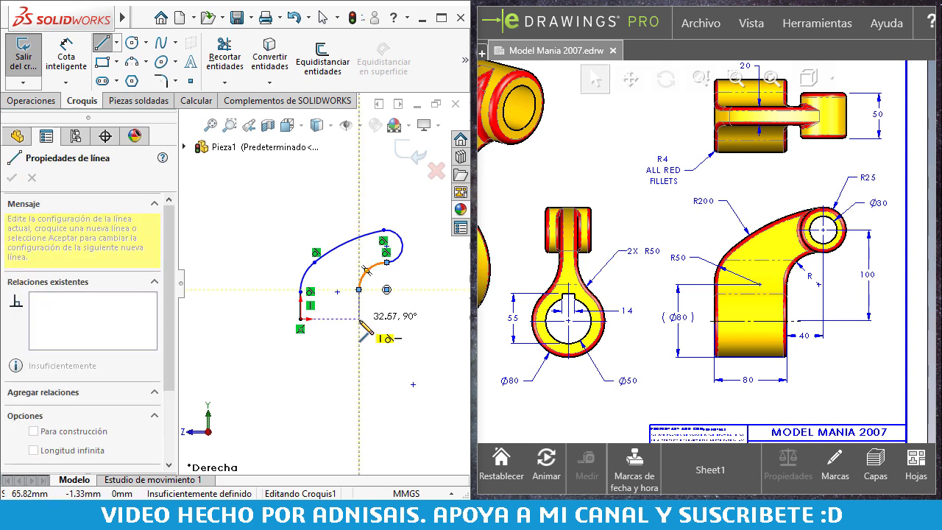
pyautogui.click(302, 320)
pyautogui.scroll(-1, 269, 392)
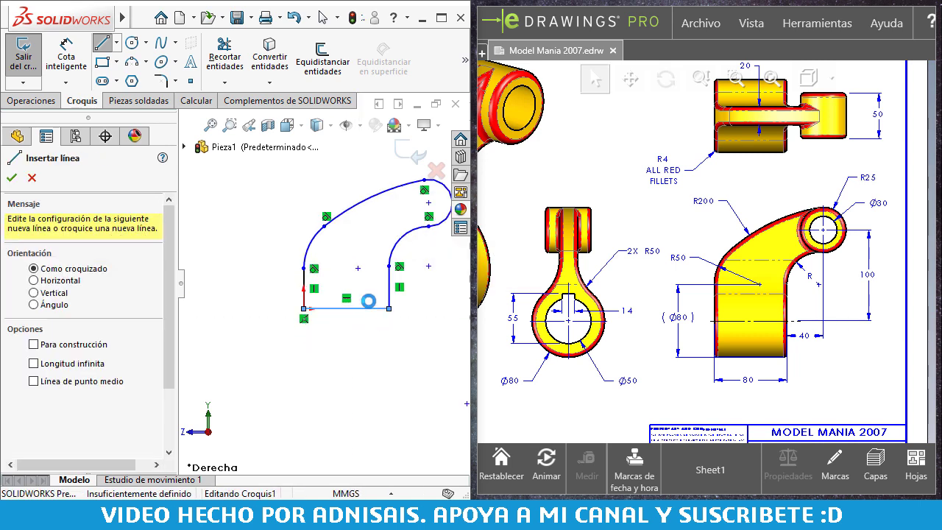
pyautogui.press('Escape')
pyautogui.scroll(-1, 416, 297)
pyautogui.scroll(-1, 328, 276)
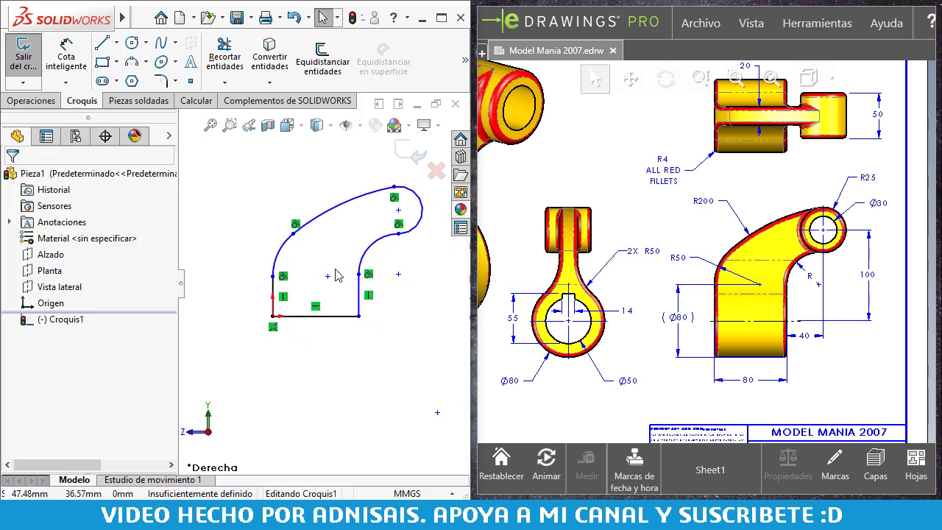
# - Dimension the bottom line to 80
pyautogui.moveTo(332, 399); pyautogui.dragTo(332, 354, button='right')
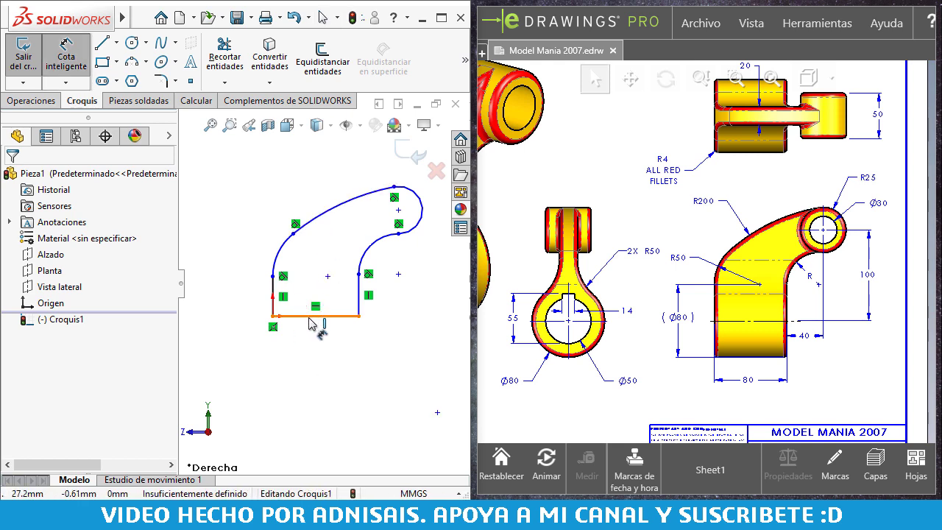
pyautogui.click(305, 320)
pyautogui.click(305, 364)
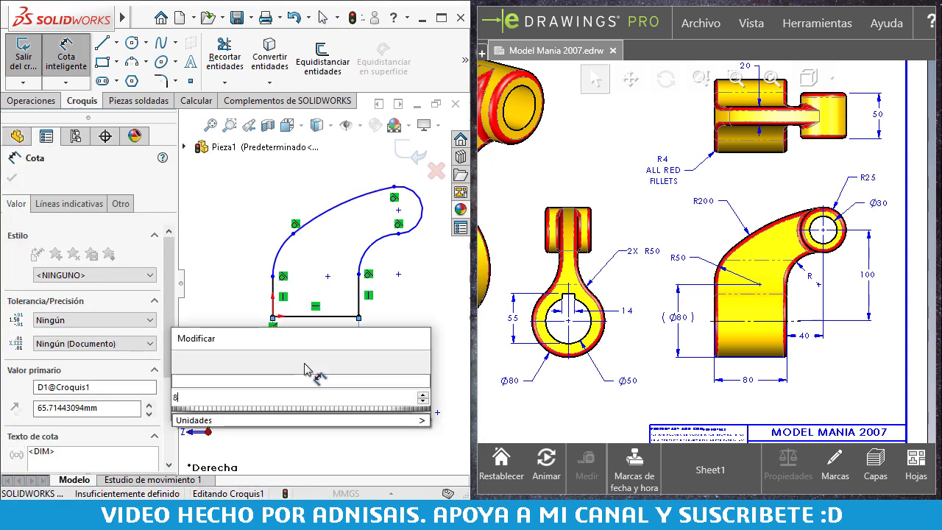
pyautogui.write('80')
pyautogui.press('Return')
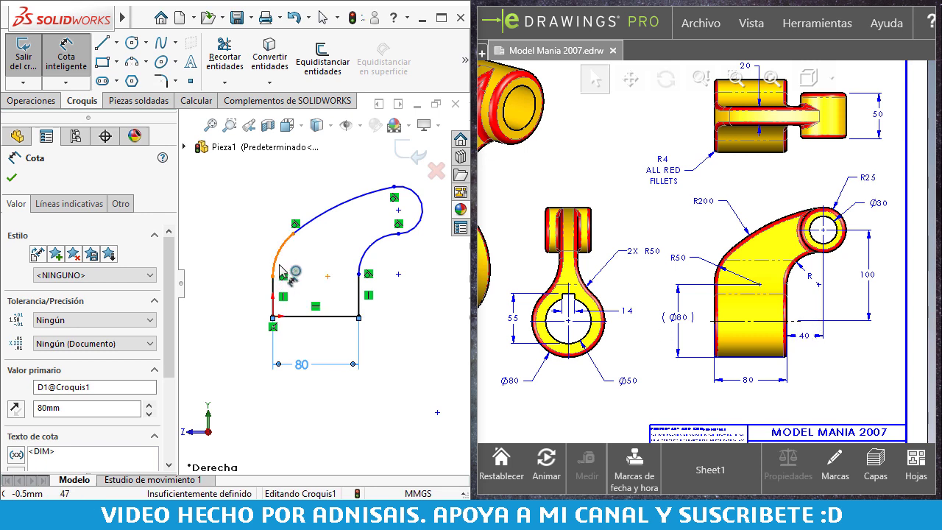
# - Add a 100 height from the bottom line to the arc centre
pyautogui.click(353, 316)
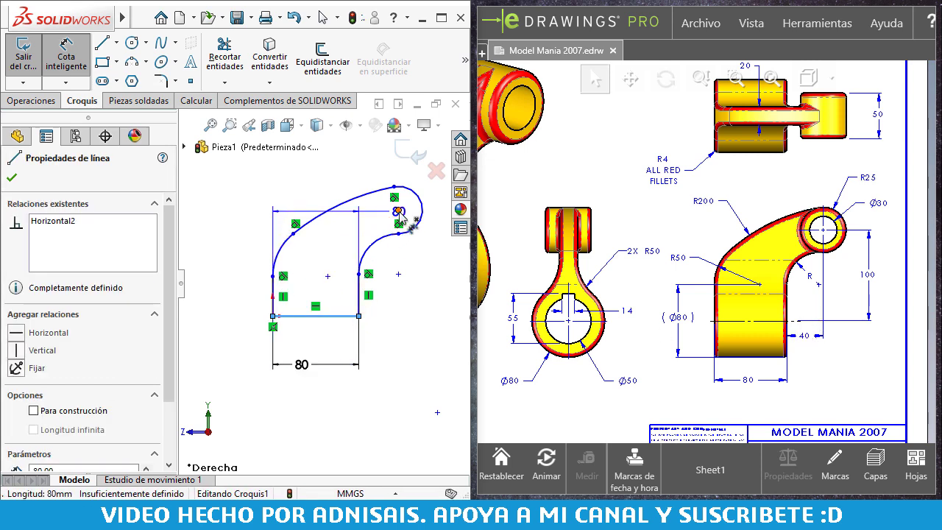
pyautogui.click(398, 210)
pyautogui.scroll(2, 322, 285)
pyautogui.click(434, 259)
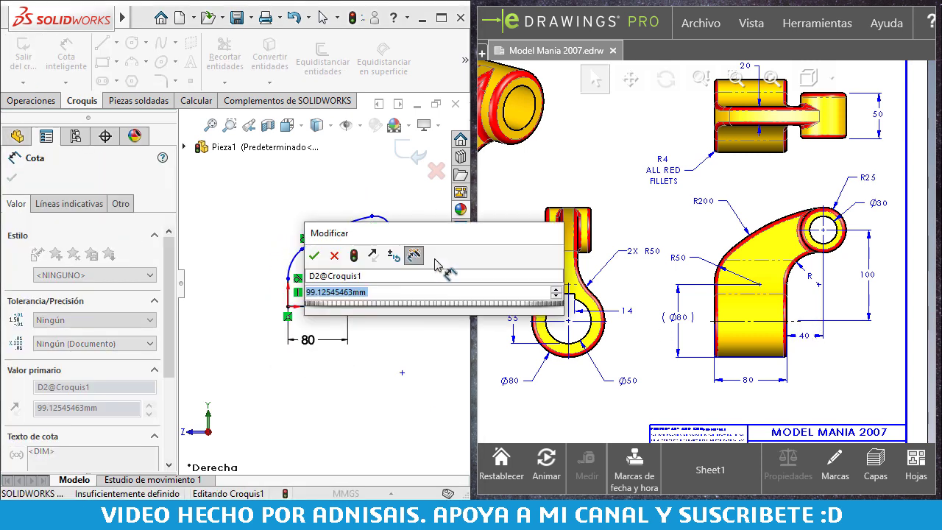
pyautogui.write('100')
pyautogui.press('Return')
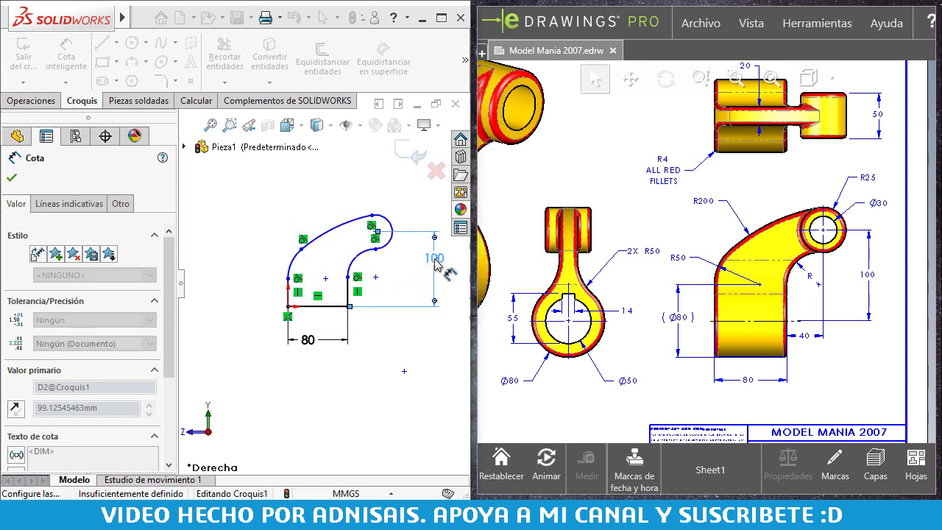
# - Add the 40 horizontal offset from the inner vertical line and select the left arc
pyautogui.click(333, 297)
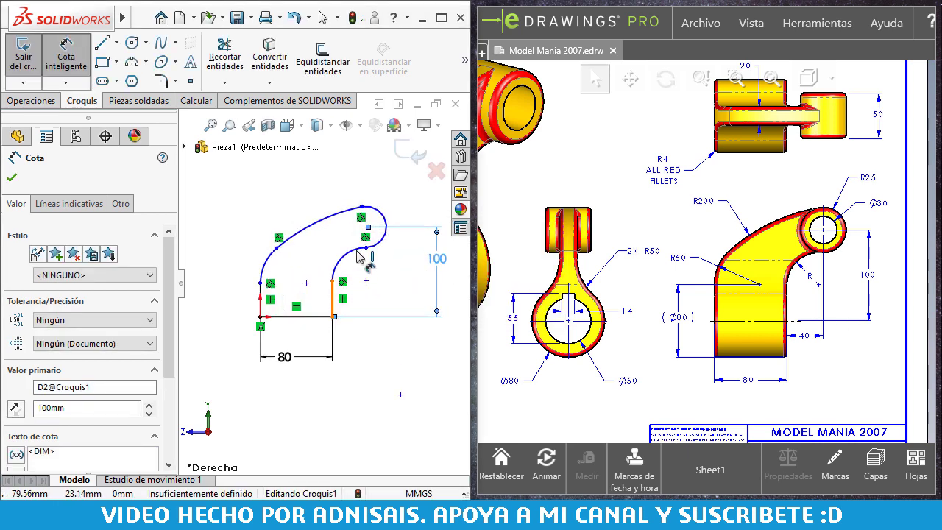
pyautogui.click(366, 228)
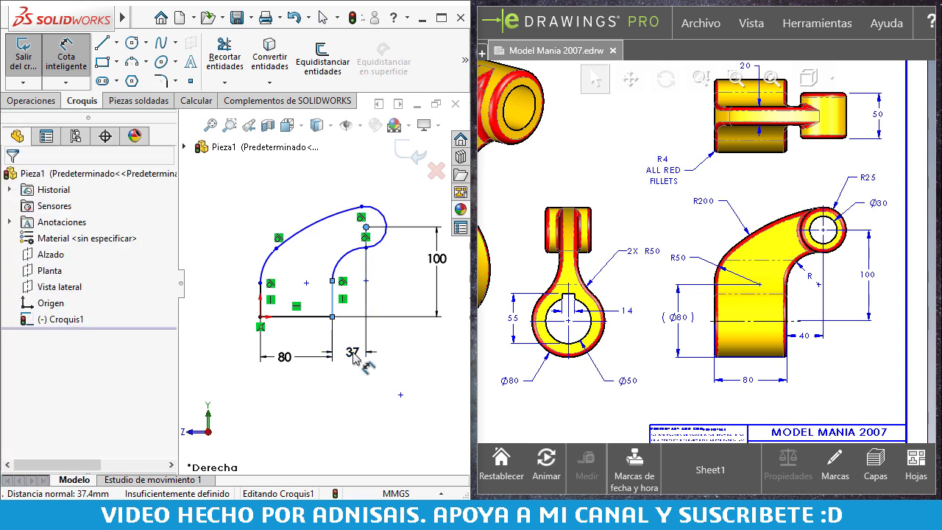
pyautogui.click(359, 358)
pyautogui.press('Return')
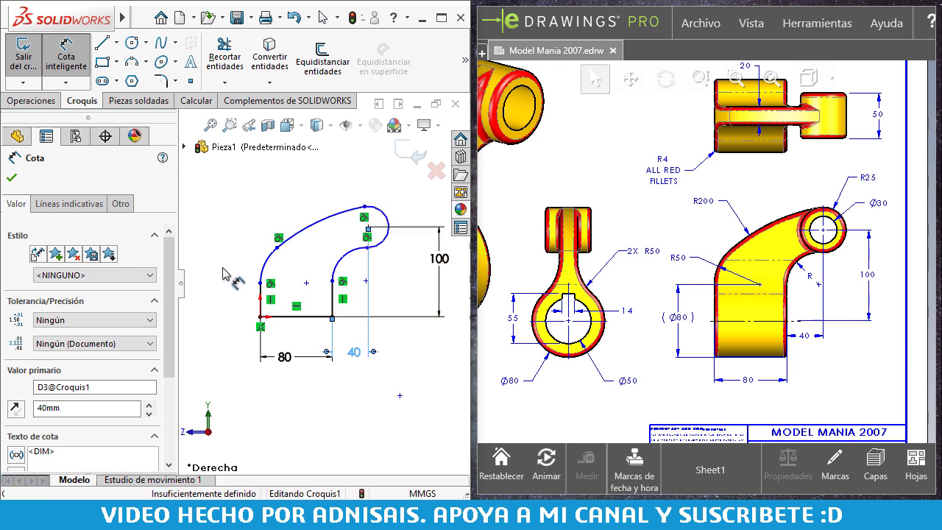
pyautogui.scroll(-2, 242, 279)
pyautogui.click(285, 257)
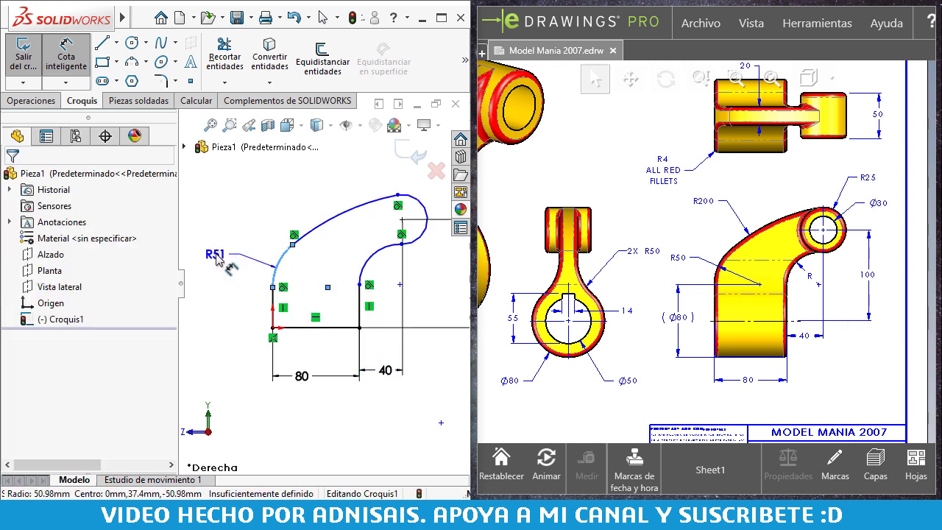
# - Dimension the left arc to R50 and enter a radius for the upper arc
pyautogui.click(217, 257)
pyautogui.write('50')
pyautogui.press('Return')
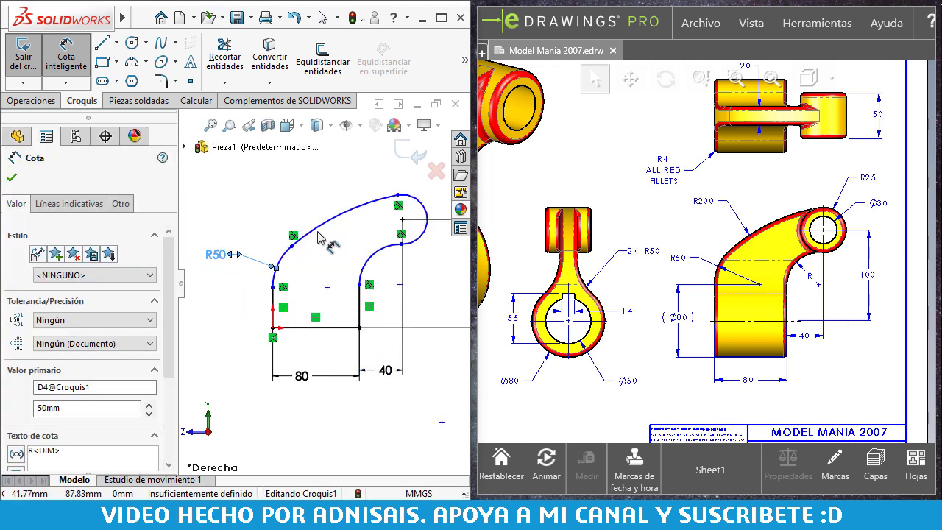
pyautogui.click(324, 227)
pyautogui.click(302, 202)
pyautogui.write('20')
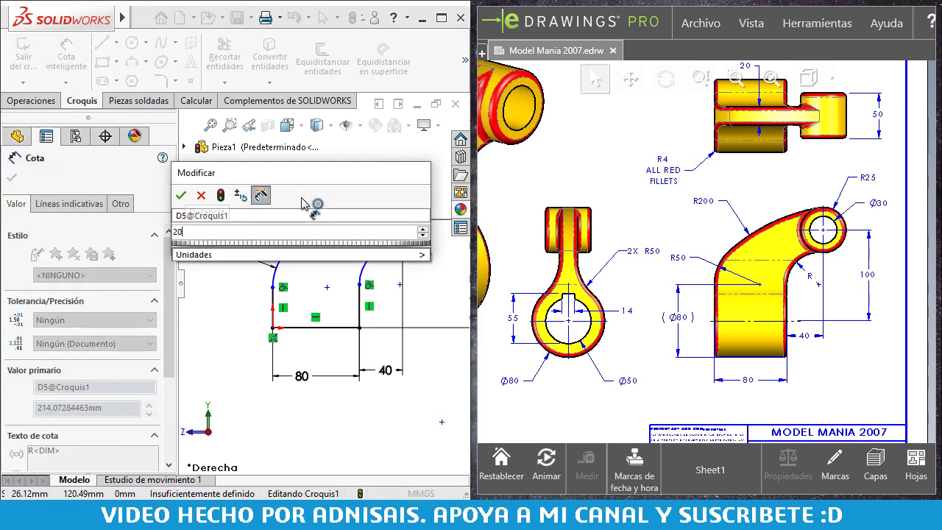
pyautogui.press('Return')
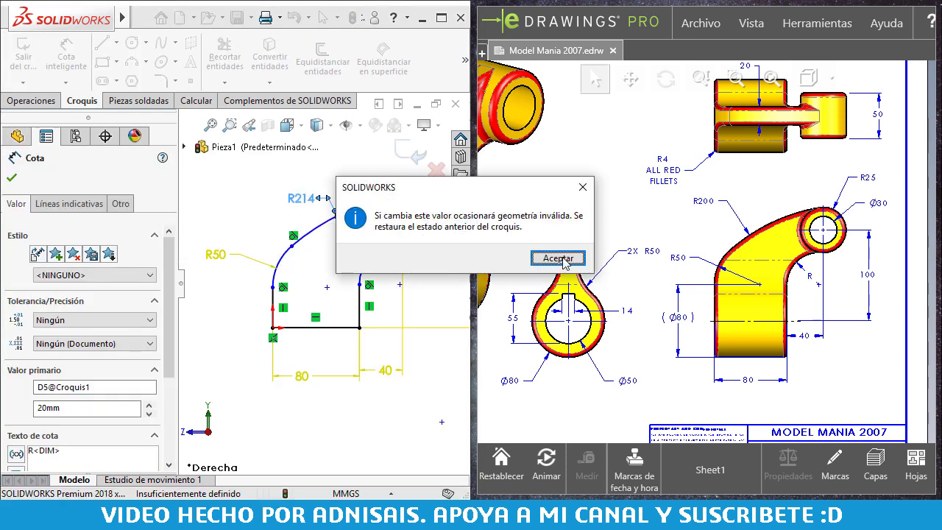
# - Dismiss the invalid-geometry warning and correct the upper arc radius to R200
pyautogui.click(562, 258)
pyautogui.doubleClick(303, 200)
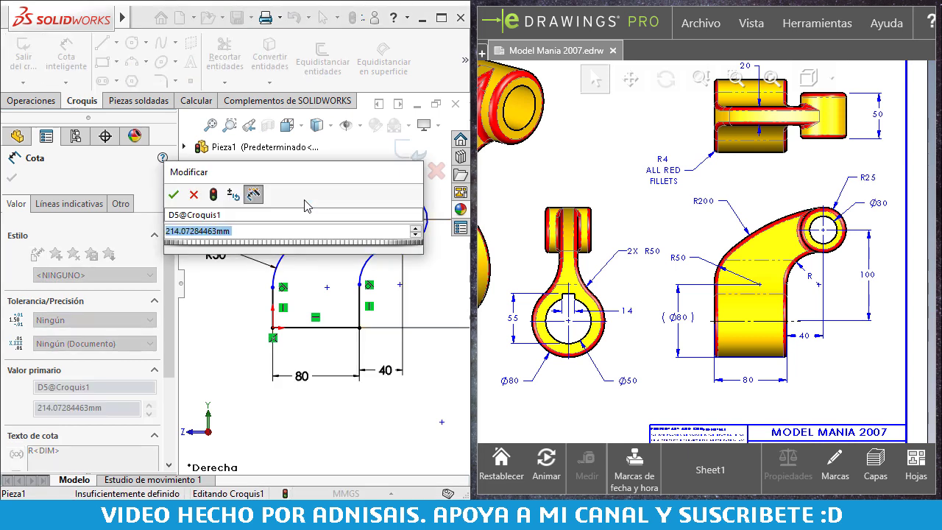
pyautogui.write('200')
pyautogui.press('Return')
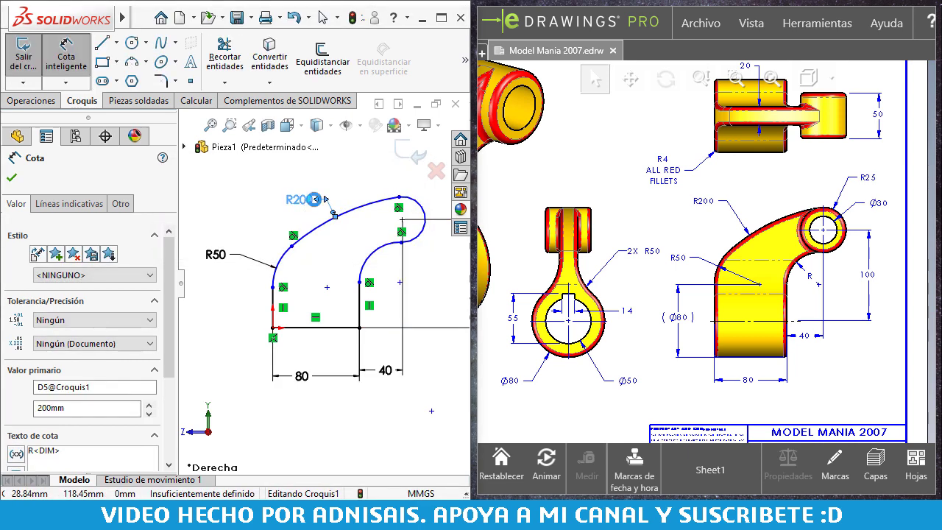
pyautogui.press('Escape')
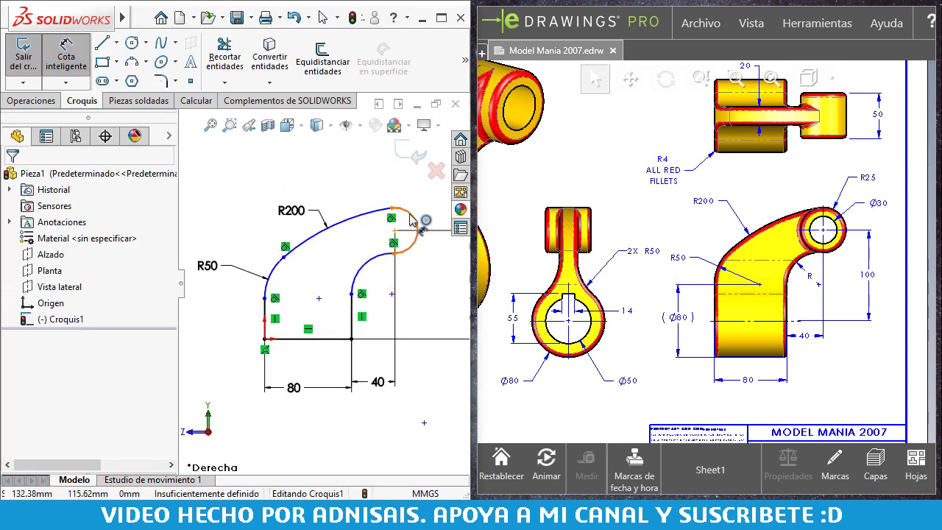
# - Dimension the small eye arc to R25 and the left vertical edge to 40
pyautogui.click(432, 204)
pyautogui.click(435, 208)
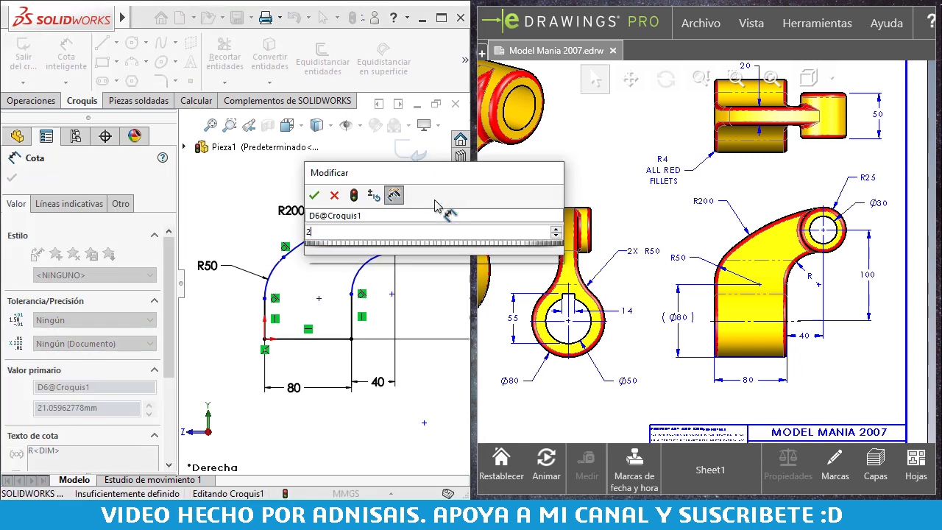
pyautogui.write('25')
pyautogui.press('Return')
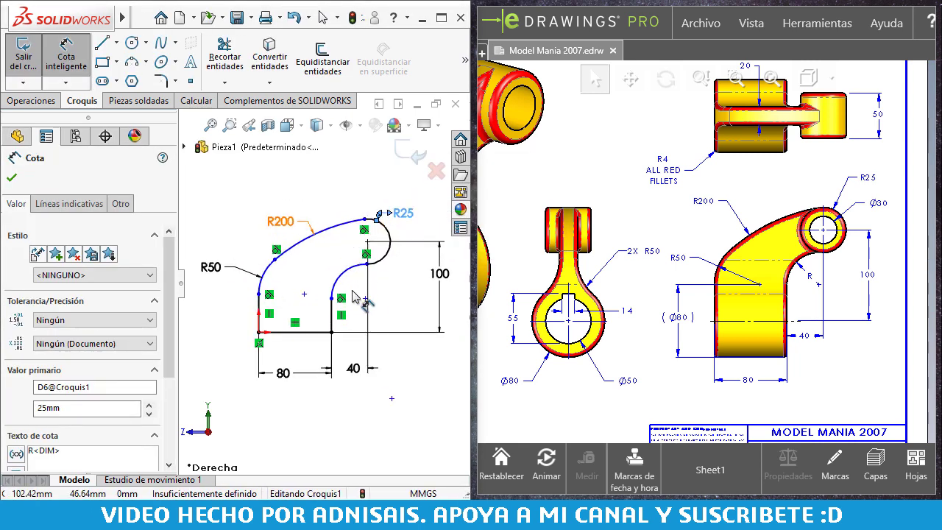
pyautogui.scroll(-1, 291, 346)
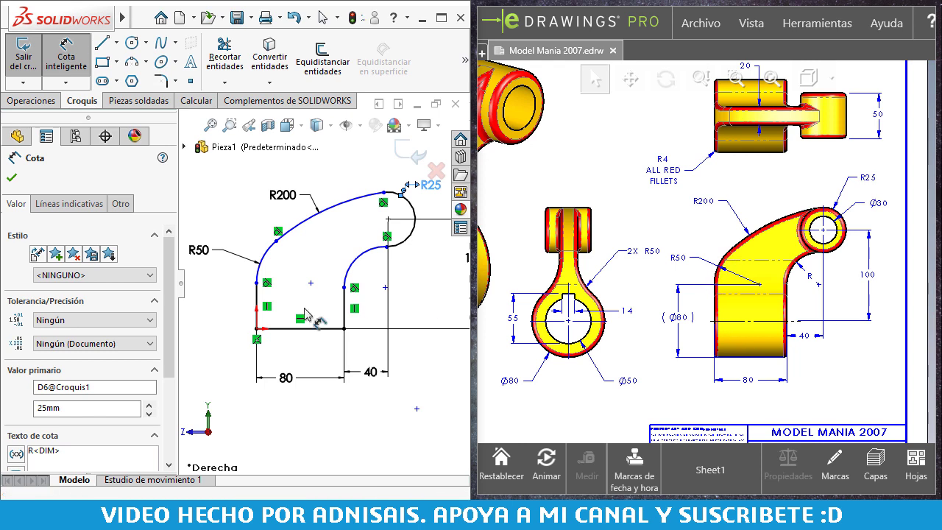
pyautogui.click(257, 308)
pyautogui.click(213, 309)
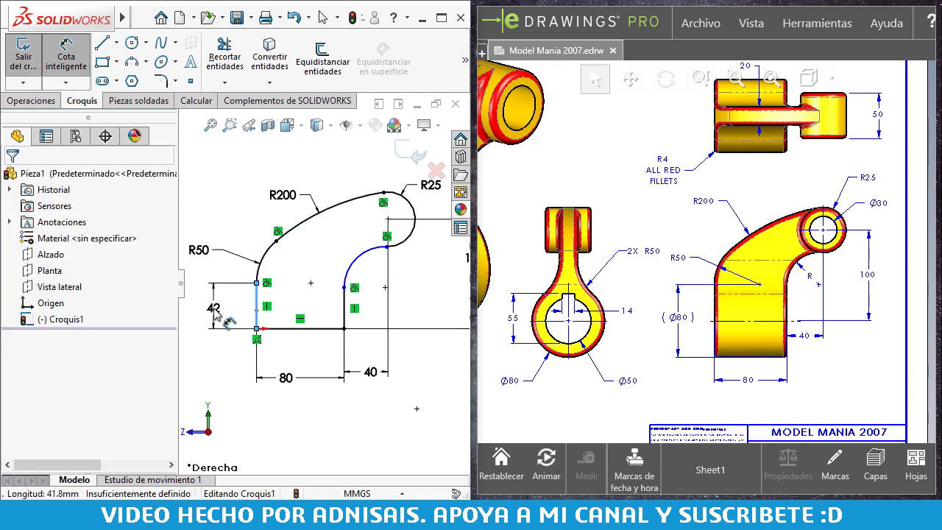
pyautogui.write('40')
pyautogui.press('Return')
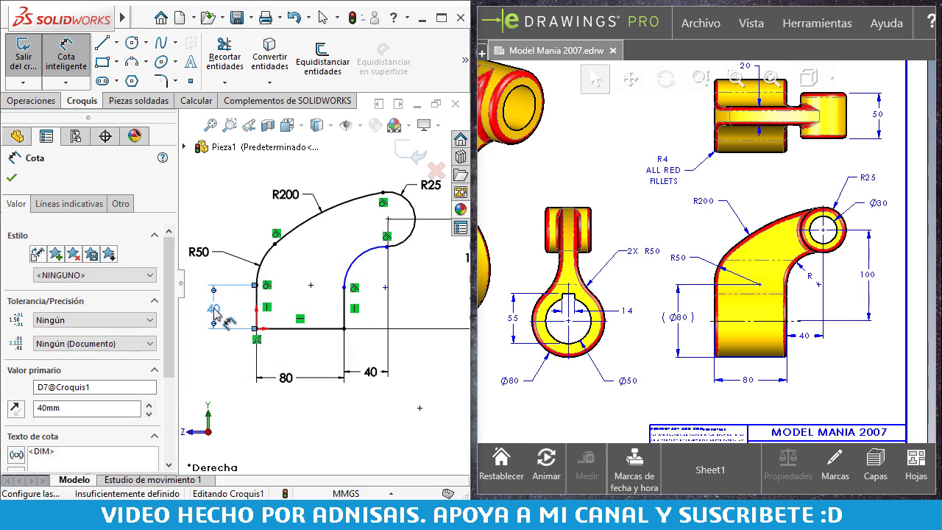
pyautogui.press('Escape')
pyautogui.press('Escape')
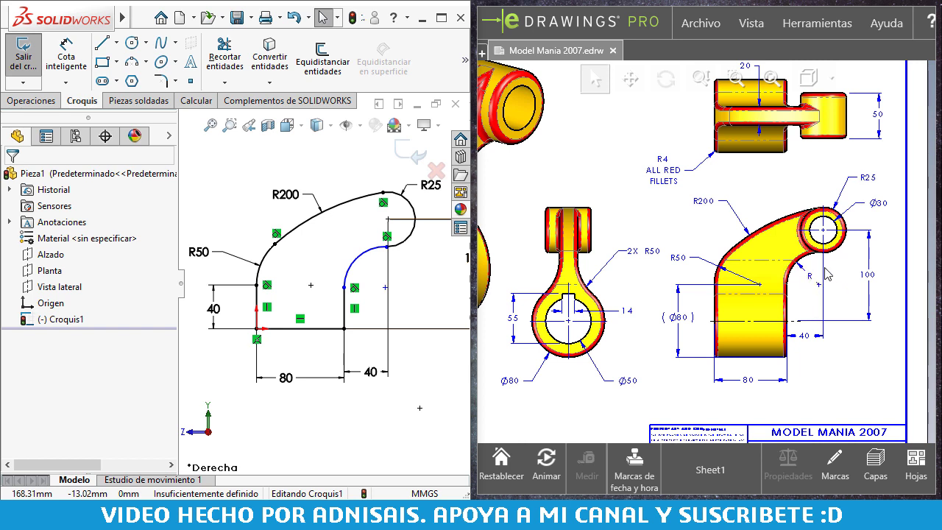
# - Make the inner arc's lower endpoint and the left edge's top point horizontal
pyautogui.click(344, 287)
pyautogui.keyDown('ctrl'); pyautogui.click(257, 285); pyautogui.keyUp('ctrl')
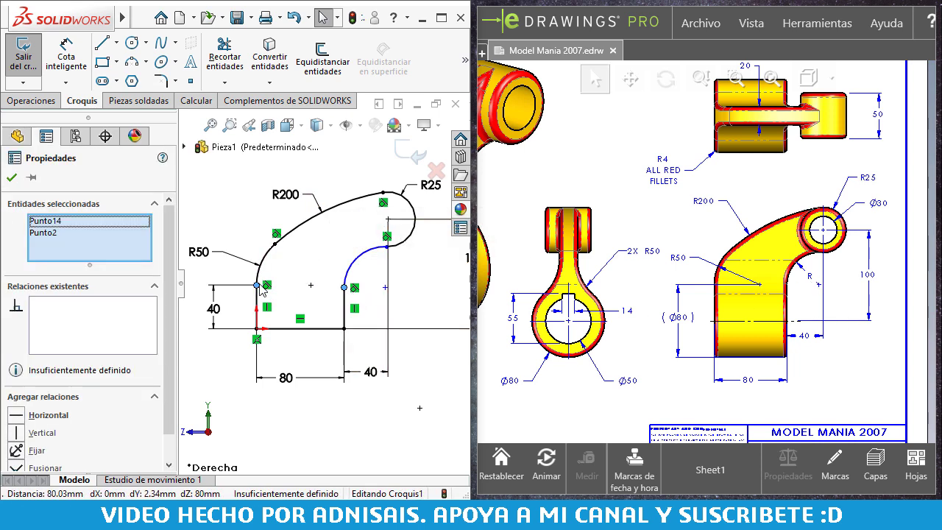
pyautogui.click(300, 217)
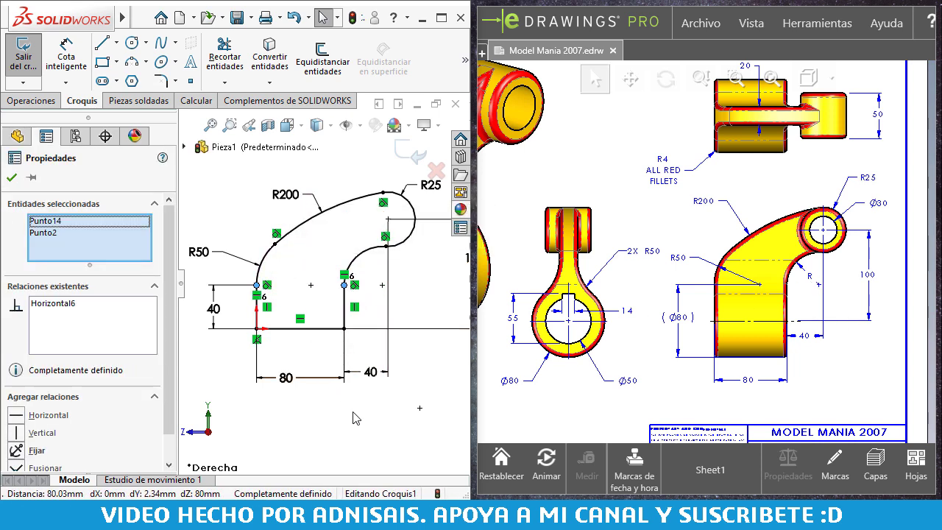
pyautogui.click(352, 415)
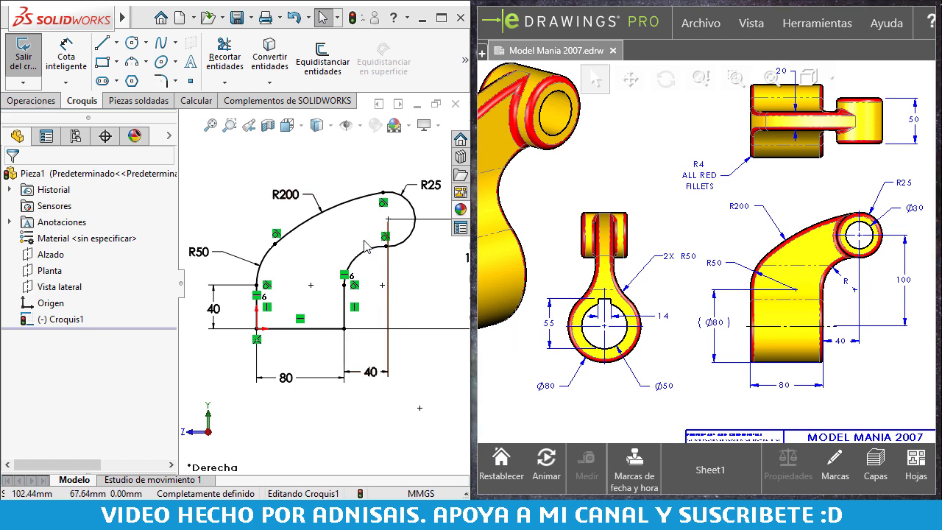
pyautogui.moveTo(332, 235); pyautogui.dragTo(335, 242, button='middle')
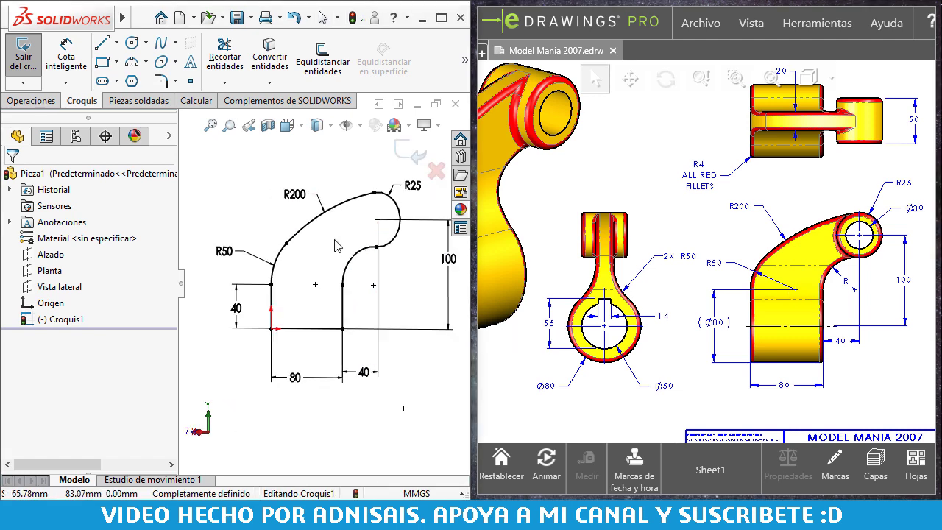
pyautogui.hotkey('ctrl', '4')
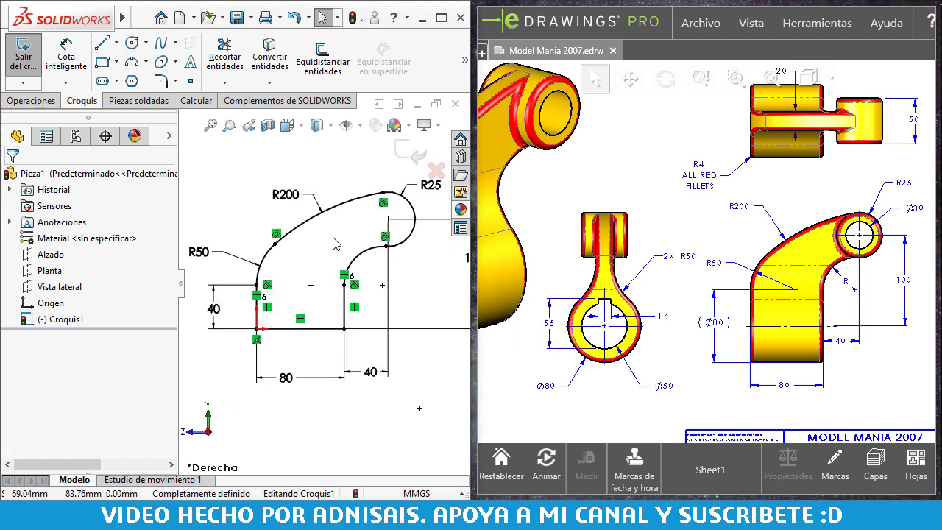
pyautogui.scroll(-1, 340, 274)
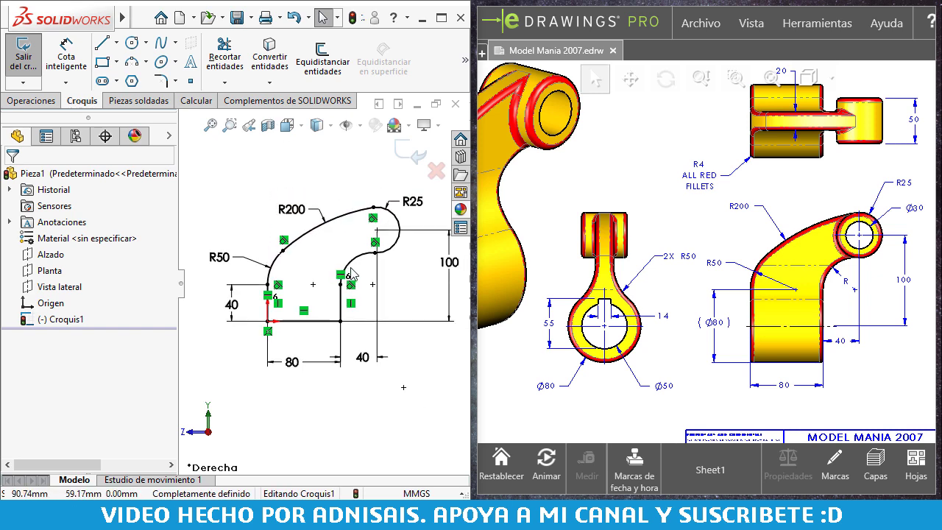
# - Extrude the profile as a Plano medio boss 20 mm deep
pyautogui.click(30, 101)
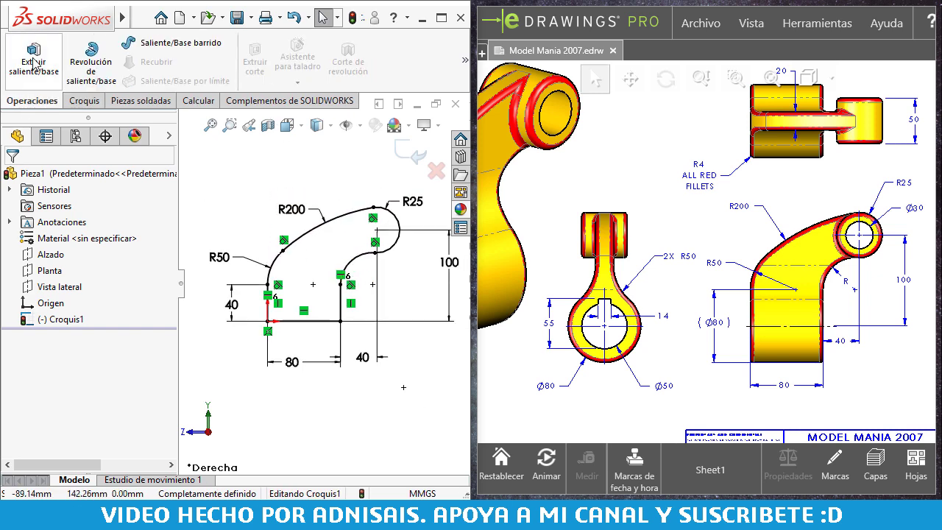
pyautogui.click(33, 63)
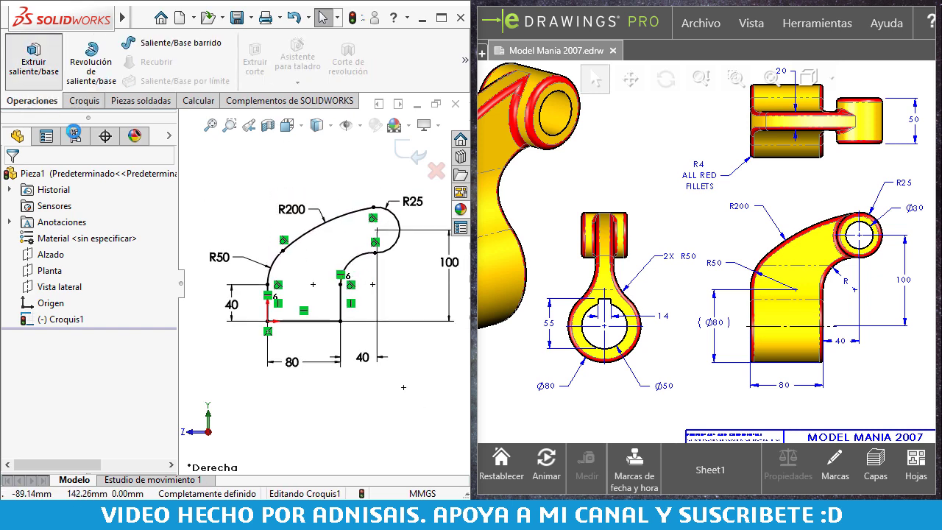
pyautogui.click(760, 174)
pyautogui.scroll(-1, 780, 168)
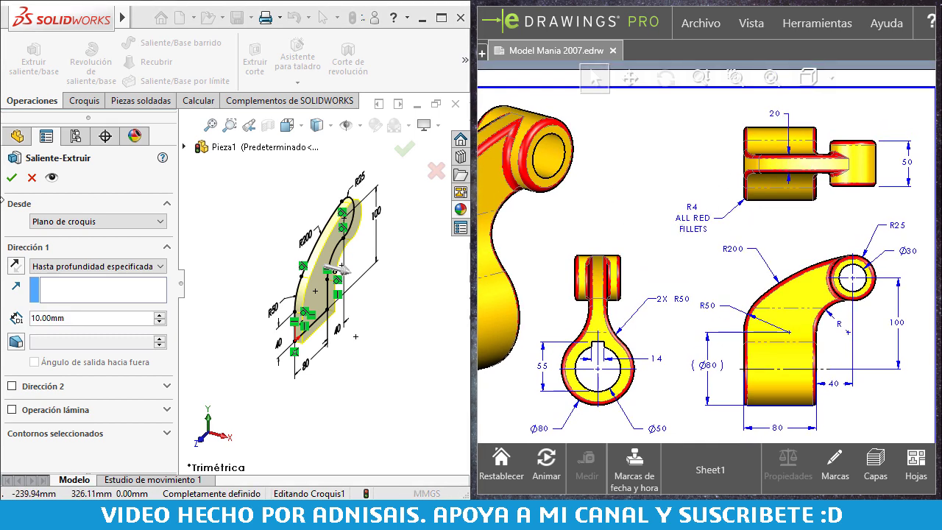
pyautogui.click(53, 266)
pyautogui.click(107, 326)
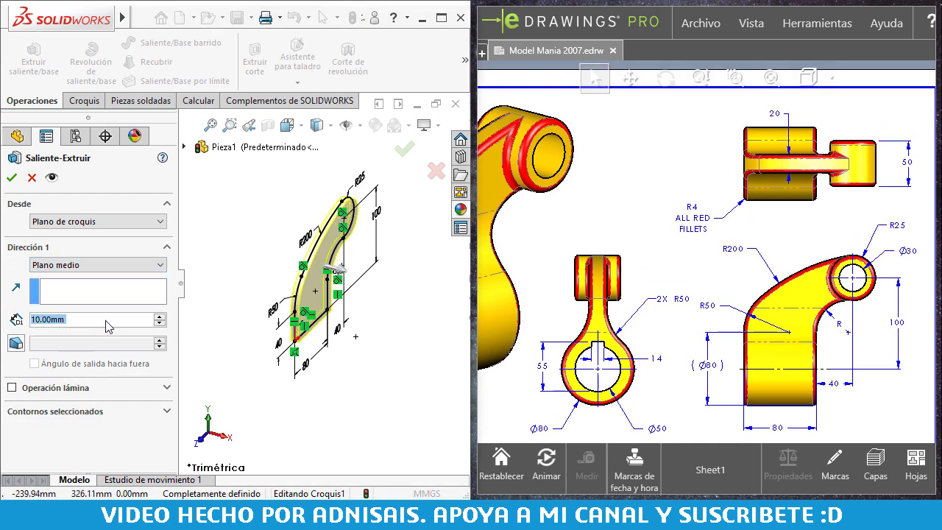
pyautogui.click(159, 317)
pyautogui.click(11, 177)
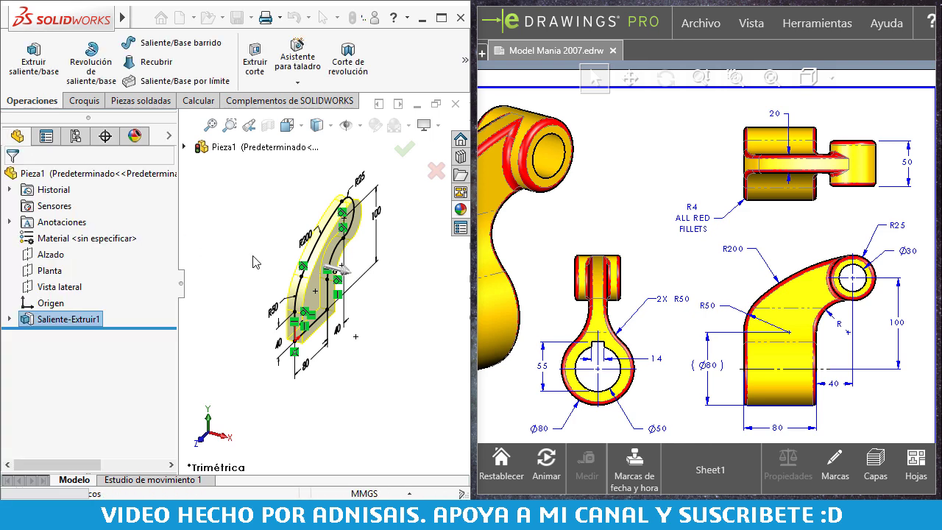
# - Orbit the part and select its flat end face
pyautogui.moveTo(338, 300)
pyautogui.mouseDown(button='middle')
pyautogui.moveTo(309, 263)
pyautogui.moveTo(278, 293)
pyautogui.mouseUp(button='middle')
pyautogui.click(278, 294)
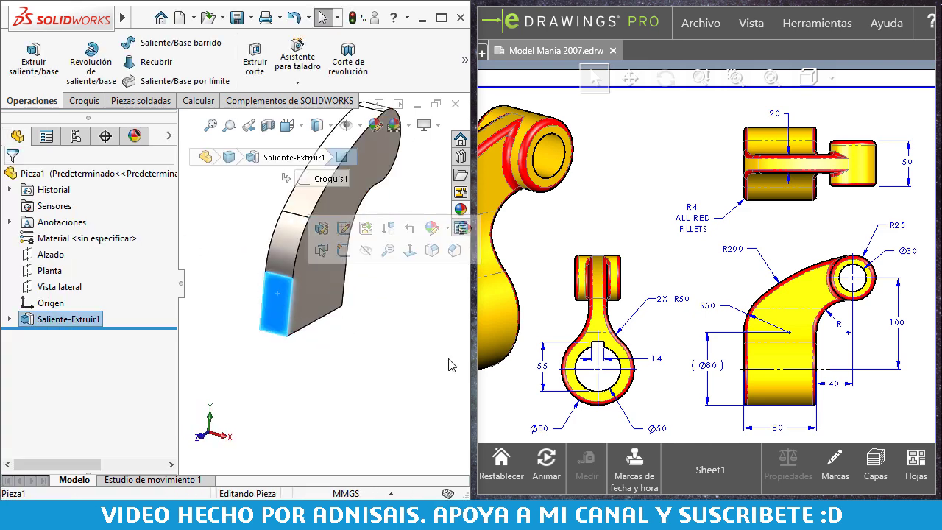
pyautogui.scroll(-2, 659, 358)
pyautogui.moveTo(659, 358); pyautogui.dragTo(717, 322, button='middle')
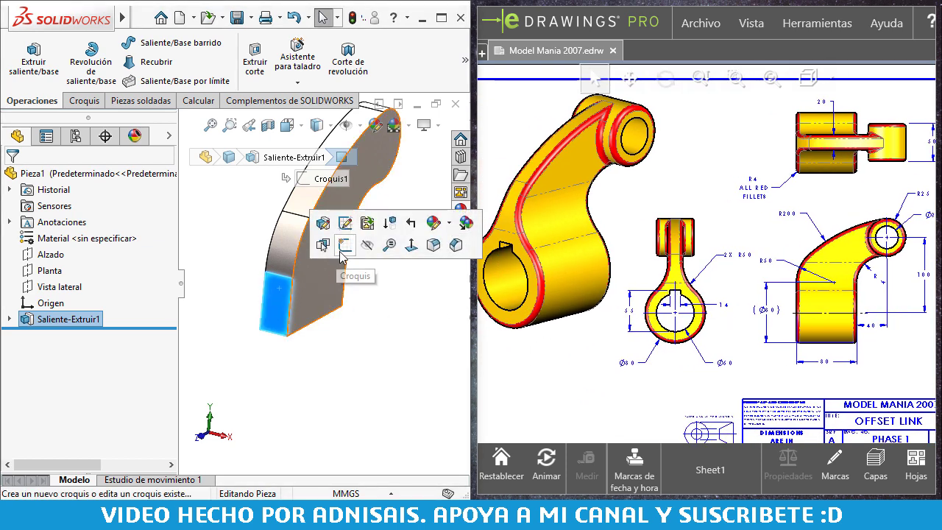
# - Sketch a circle centred at the origin on the end face
pyautogui.click(343, 246)
pyautogui.moveTo(372, 398); pyautogui.dragTo(285, 343, button='right')
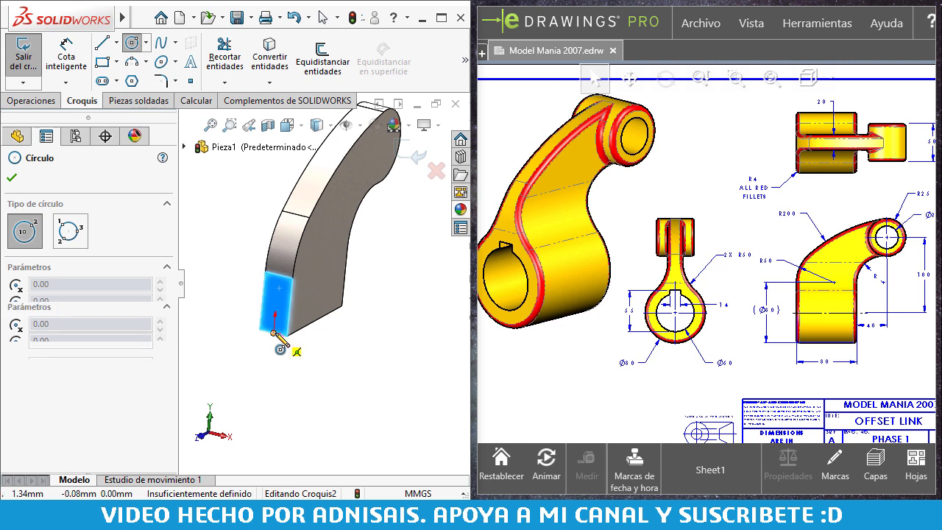
pyautogui.click(278, 333)
pyautogui.click(290, 283)
pyautogui.press('Escape')
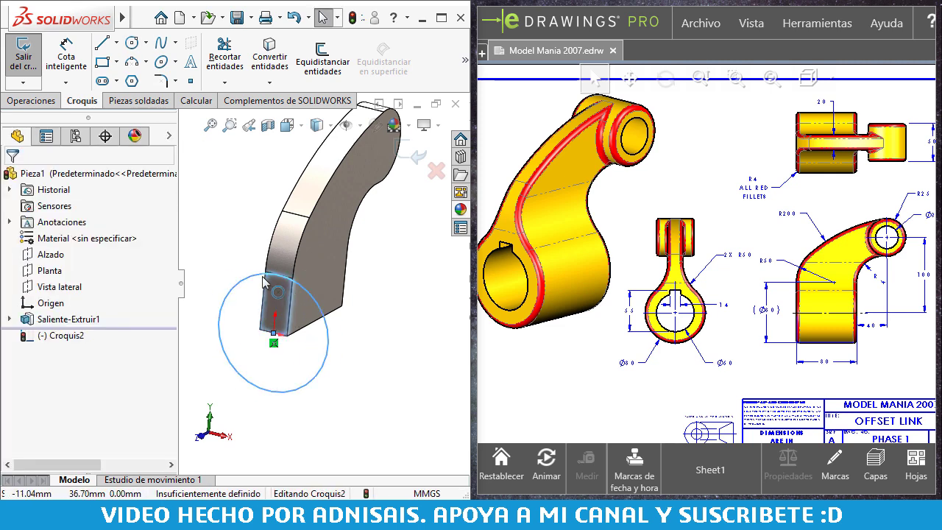
pyautogui.click(284, 275)
pyautogui.scroll(-2, 284, 275)
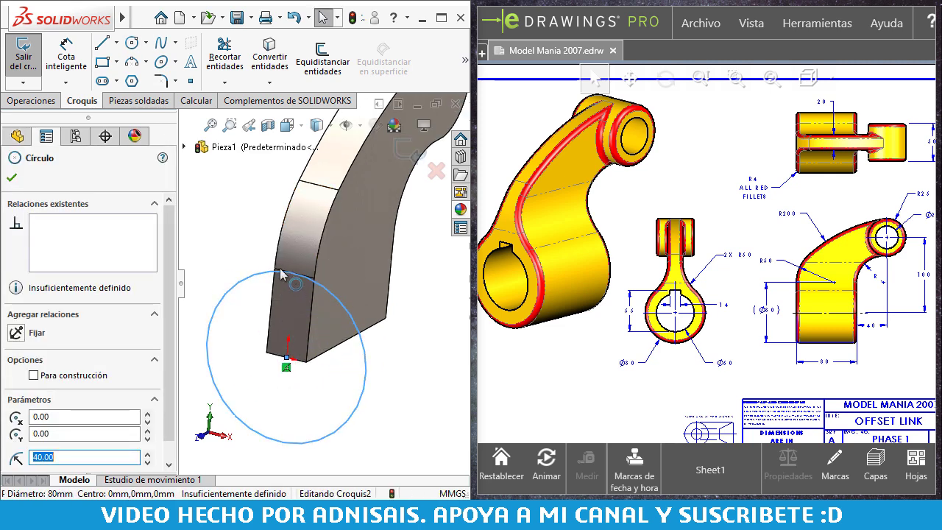
pyautogui.scroll(-3, 281, 274)
# - Make the circle tangent to the arm's edge and verify its Ø80 size
pyautogui.keyDown('ctrl'); pyautogui.click(335, 280); pyautogui.keyUp('ctrl')
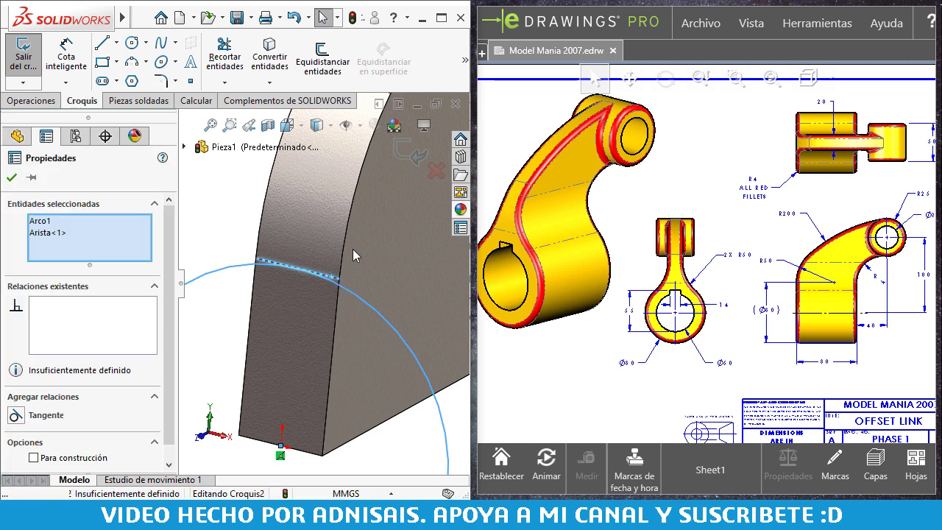
pyautogui.click(380, 215)
pyautogui.press('Escape')
pyautogui.scroll(3, 308, 321)
pyautogui.moveTo(307, 320); pyautogui.dragTo(246, 387, button='middle')
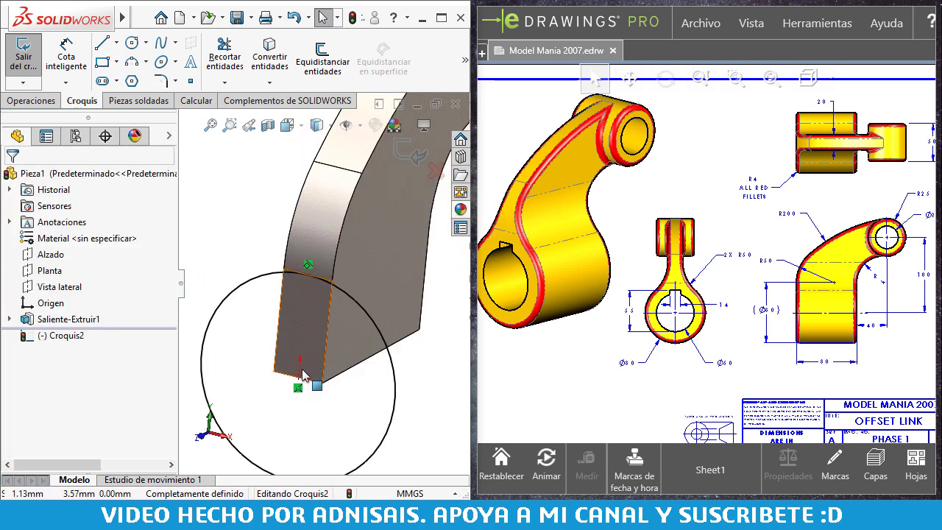
pyautogui.click(368, 309)
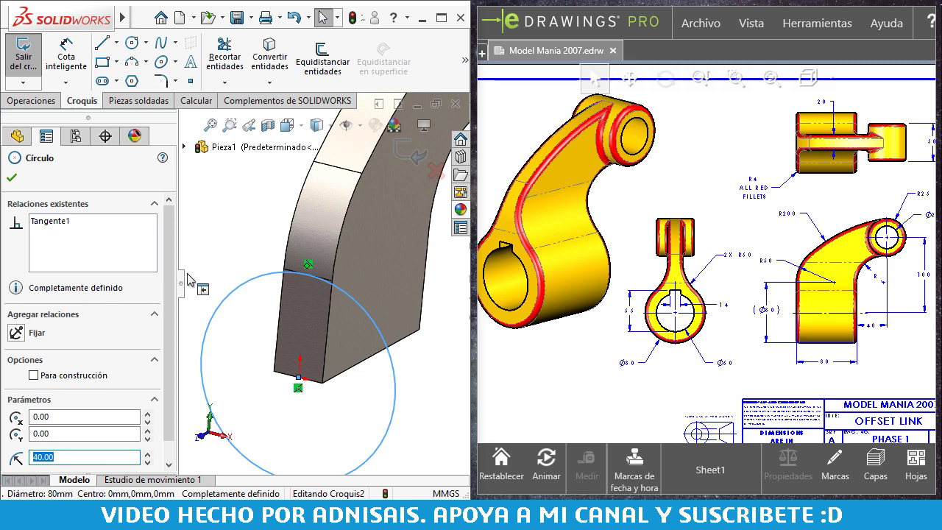
pyautogui.press('Escape')
pyautogui.click(31, 101)
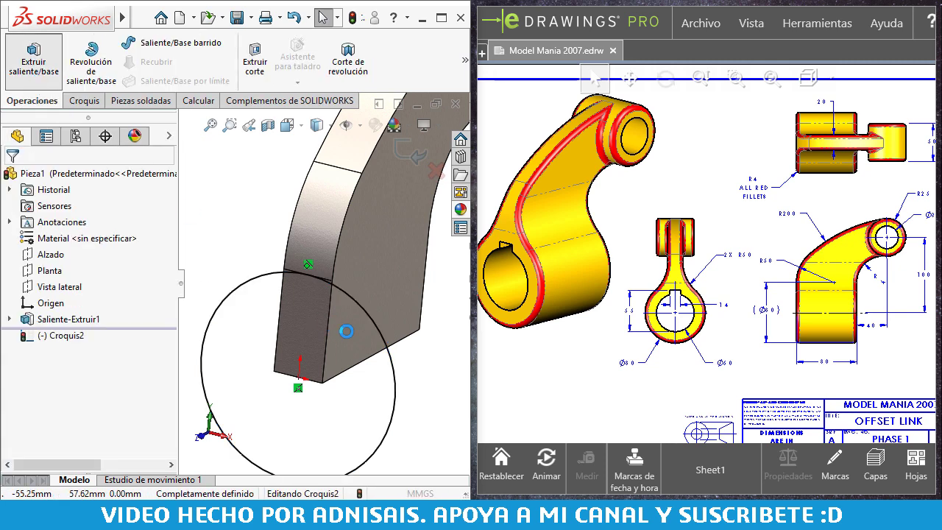
# - Extrude the Ø80 circle Hasta el vértice to the arm's vertex as a cylinder boss
pyautogui.click(420, 330)
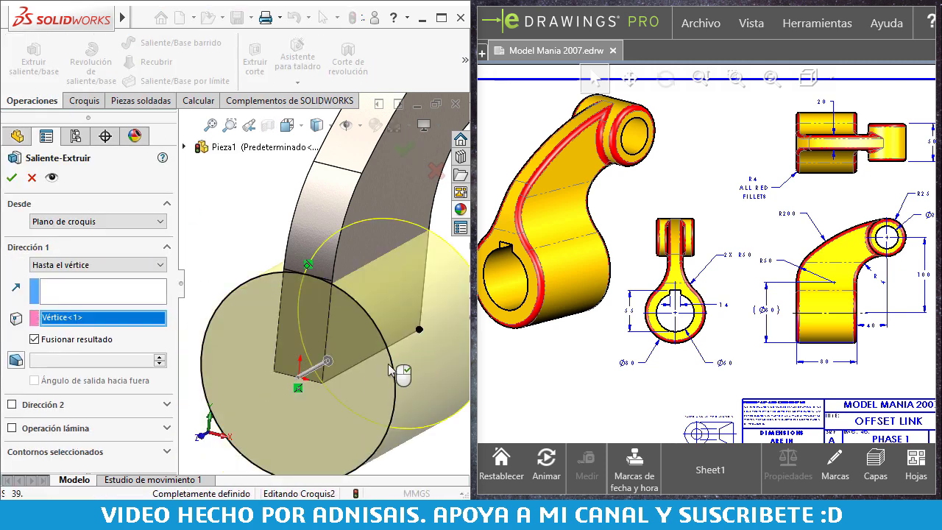
pyautogui.scroll(3, 401, 335)
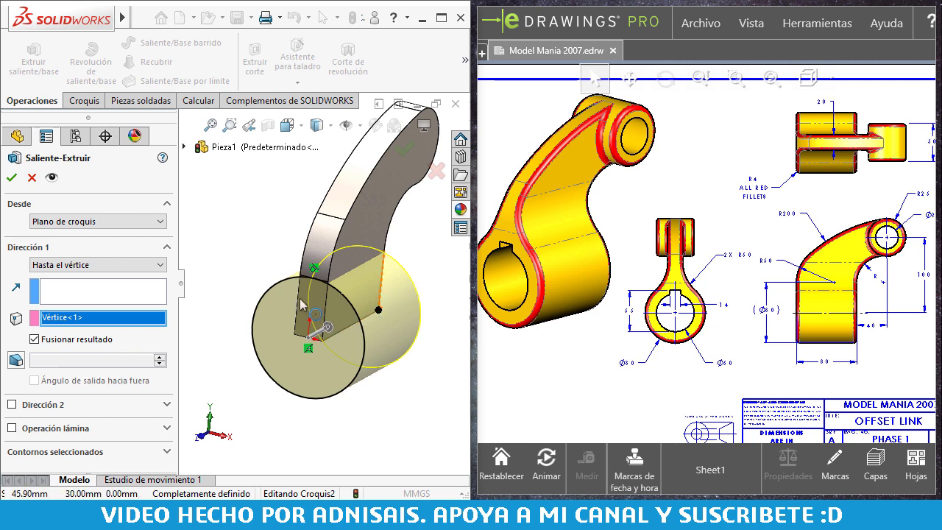
pyautogui.click(11, 177)
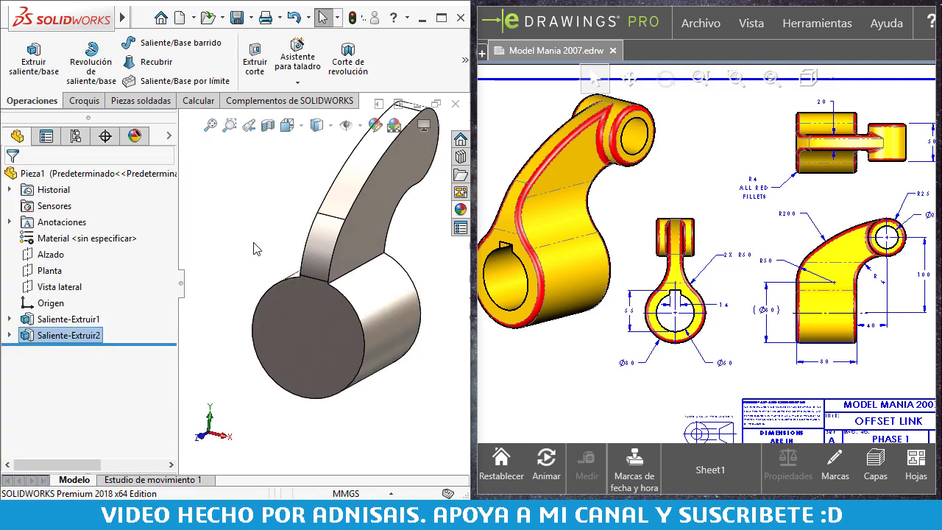
pyautogui.moveTo(336, 273); pyautogui.dragTo(349, 256, button='middle')
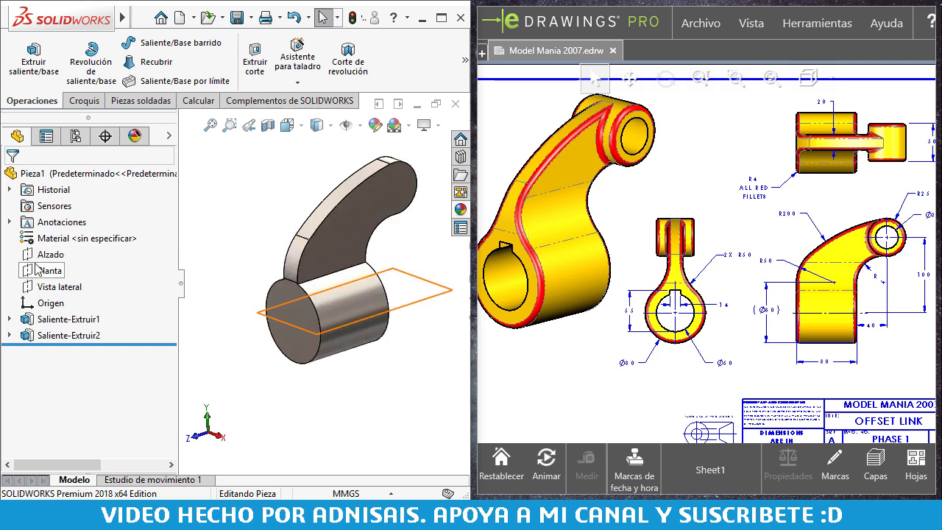
# - Start a sketch on the Vista lateral plane and select the arm's upper curved face
pyautogui.click(47, 287)
pyautogui.click(58, 264)
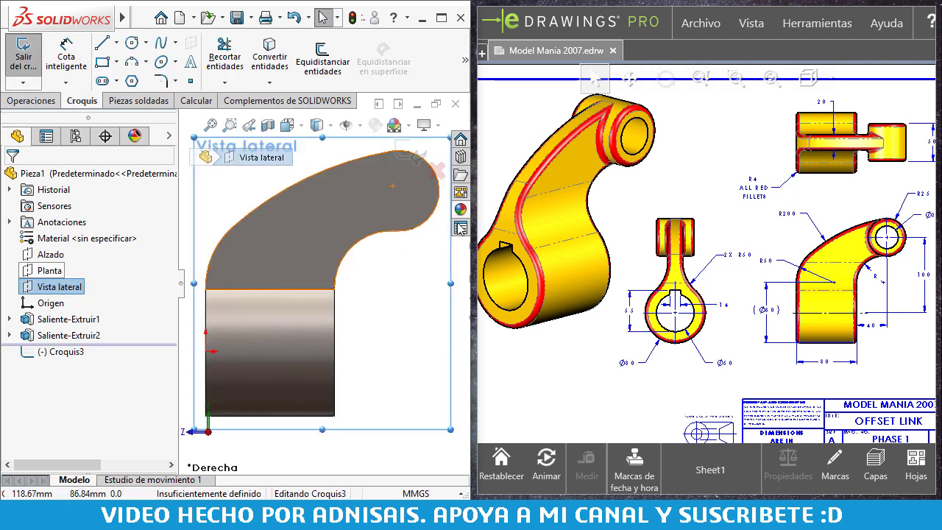
pyautogui.click(400, 221)
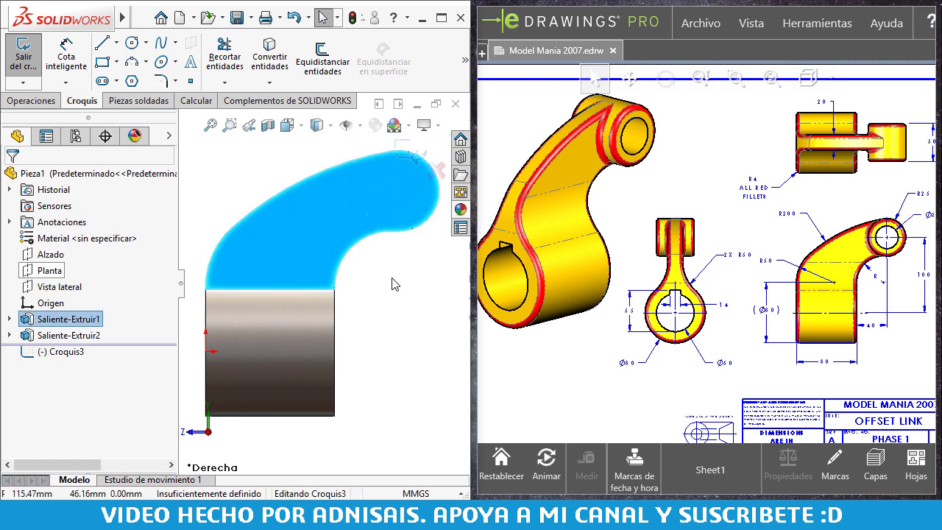
pyautogui.scroll(1, 375, 197)
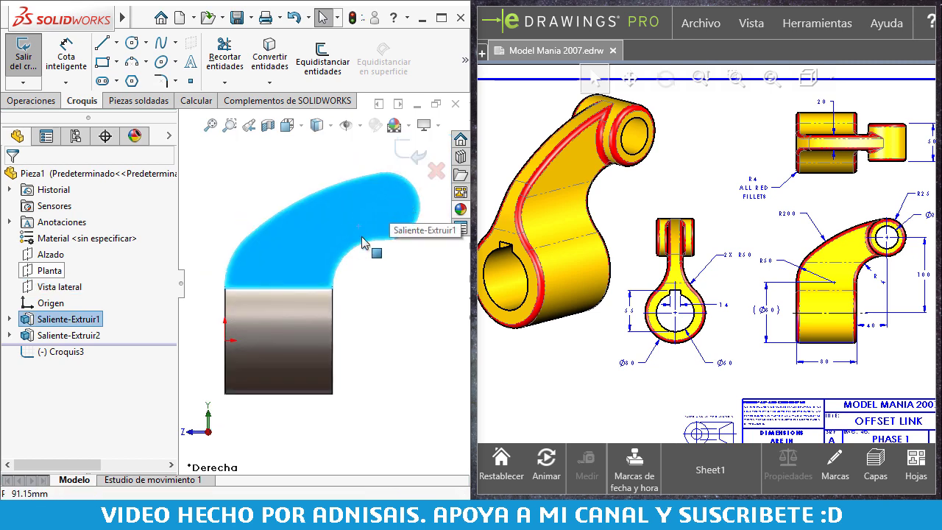
pyautogui.scroll(-2, 398, 206)
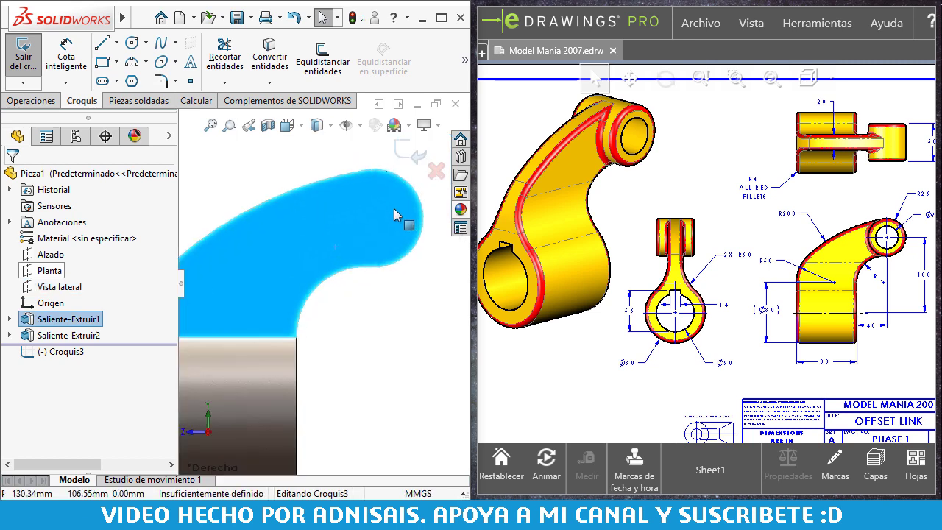
# - Draw an R25 circle centred on the arm's rounded upper end
pyautogui.click(132, 41)
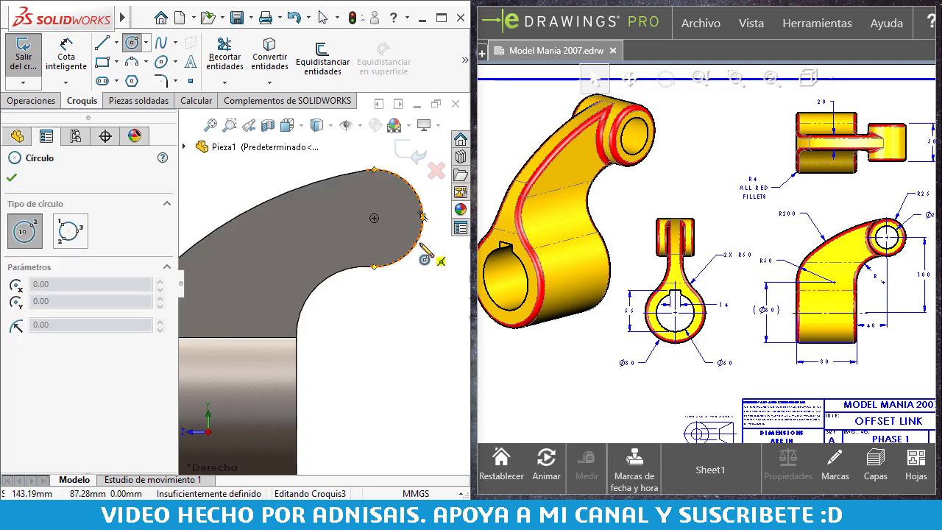
pyautogui.click(374, 219)
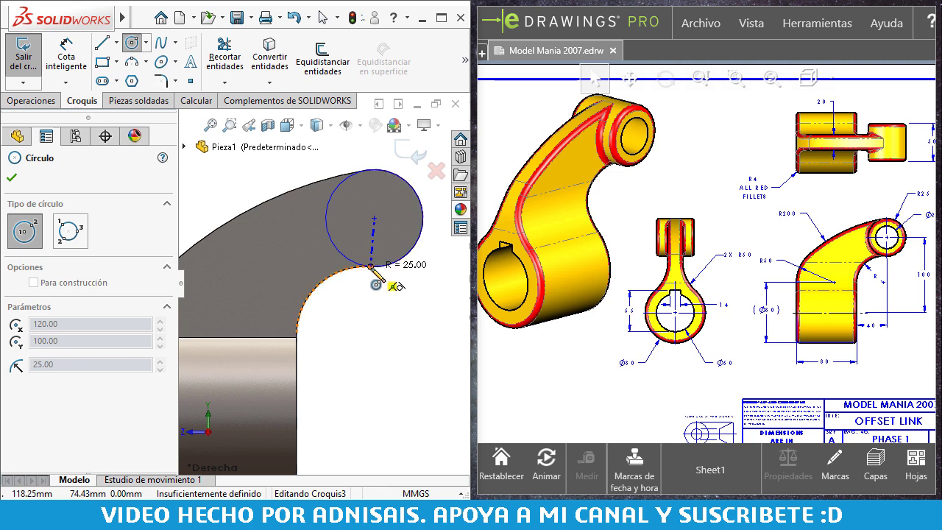
pyautogui.click(371, 267)
pyautogui.press('Escape')
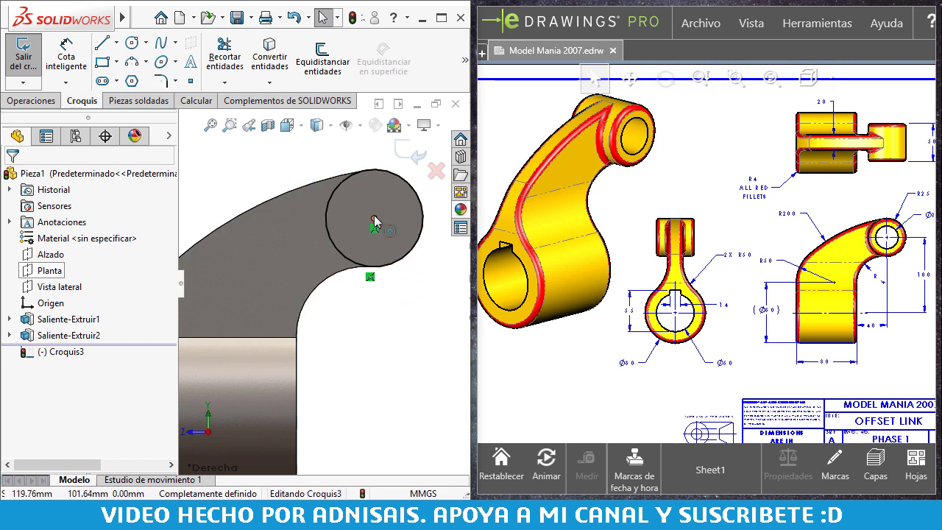
pyautogui.click(30, 100)
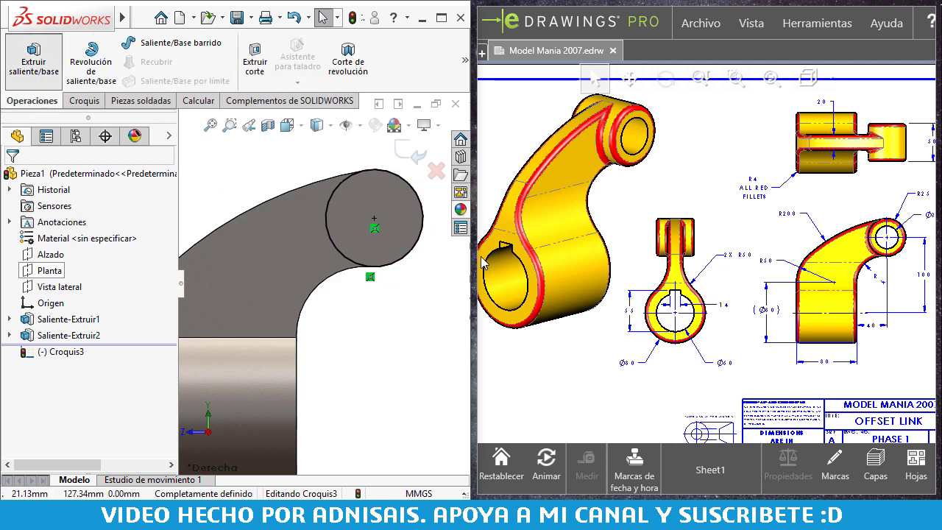
# - Extrude the eye circle Plano medio to a 50 mm depth
pyautogui.click(33, 59)
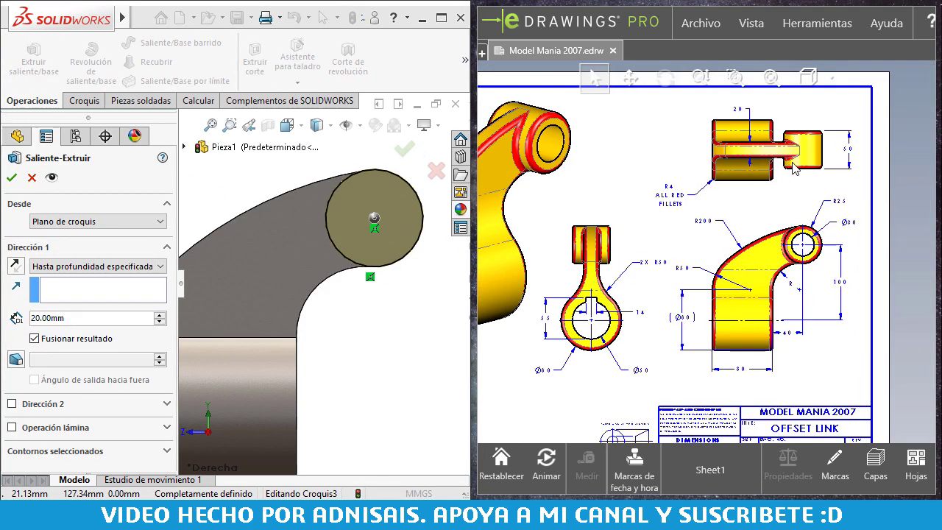
pyautogui.scroll(2, 809, 167)
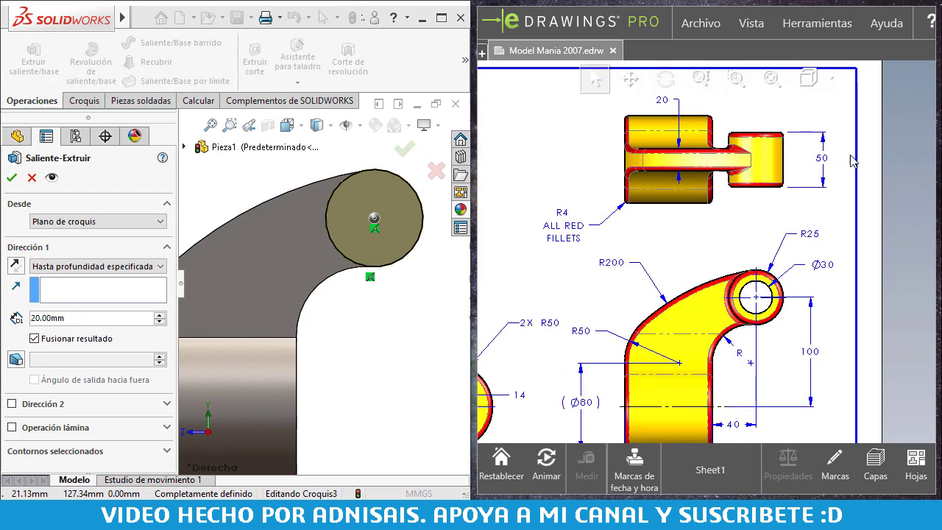
pyautogui.doubleClick(102, 318)
pyautogui.write('50')
pyautogui.press('Return')
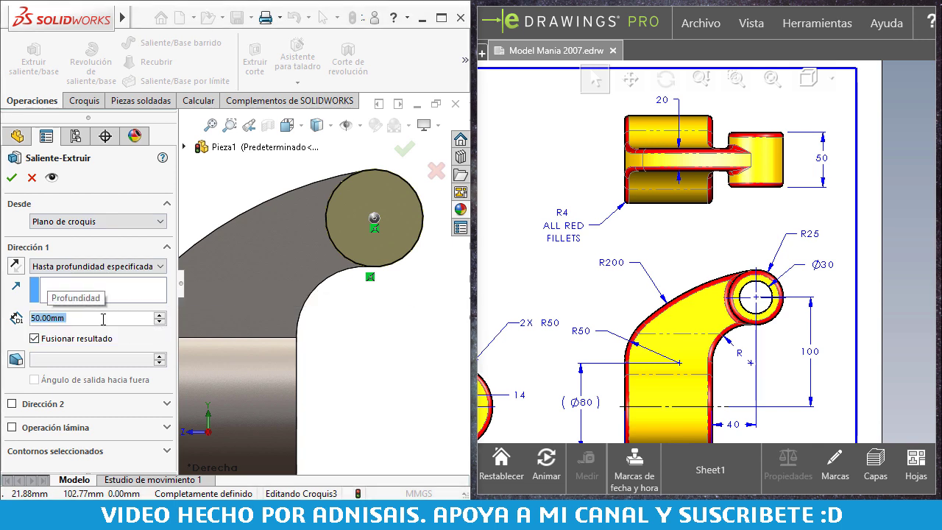
pyautogui.click(95, 268)
pyautogui.click(96, 338)
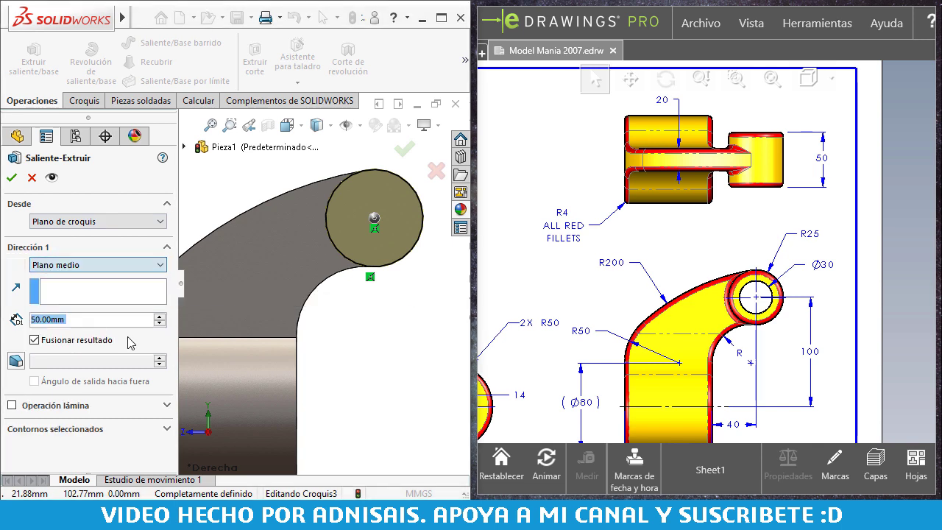
pyautogui.press('Return')
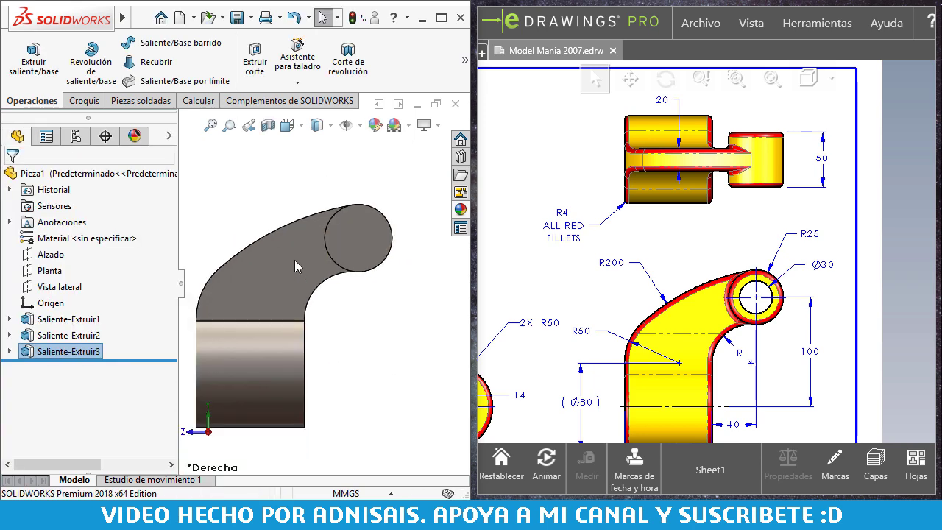
# - Orbit the model and pan the eDrawings sheet across the left and side views
pyautogui.moveTo(294, 260)
pyautogui.mouseDown(button='middle')
pyautogui.moveTo(348, 289)
pyautogui.moveTo(345, 302)
pyautogui.moveTo(419, 330)
pyautogui.moveTo(374, 322)
pyautogui.mouseUp(button='middle')
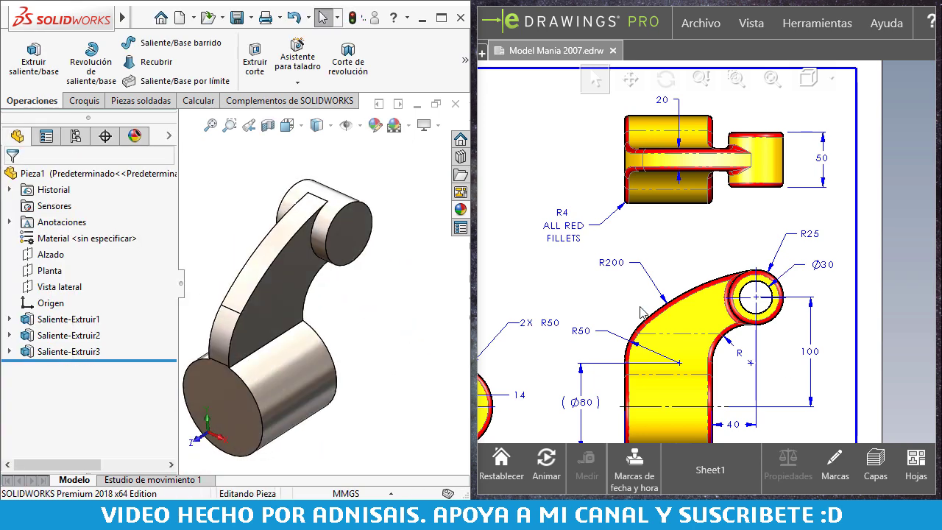
pyautogui.moveTo(644, 313)
pyautogui.mouseDown(button='middle')
pyautogui.moveTo(796, 281)
pyautogui.moveTo(795, 267)
pyautogui.mouseUp(button='middle')
pyautogui.moveTo(856, 245); pyautogui.dragTo(838, 234, button='middle')
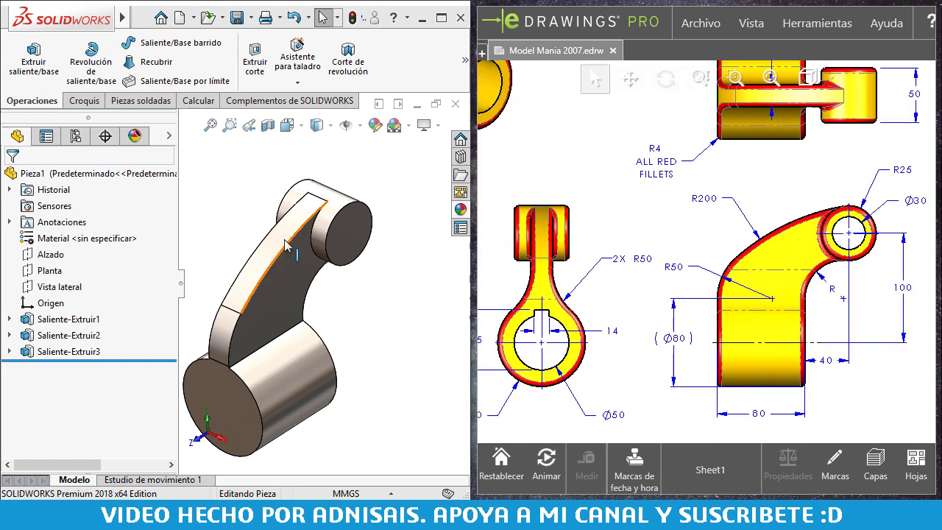
# - Sketch a 30 mm diameter circle on the upper hub's end face
pyautogui.click(356, 239)
pyautogui.click(410, 198)
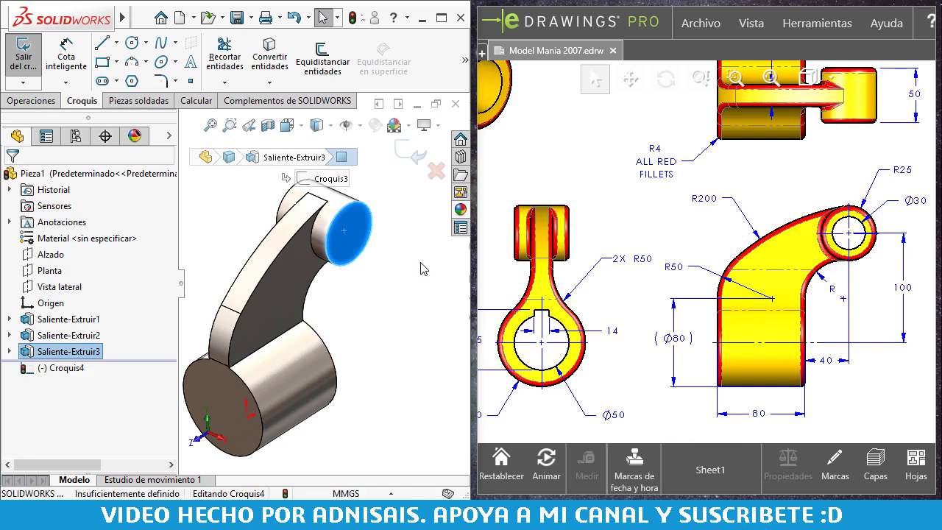
pyautogui.press('c')
pyautogui.click(349, 234)
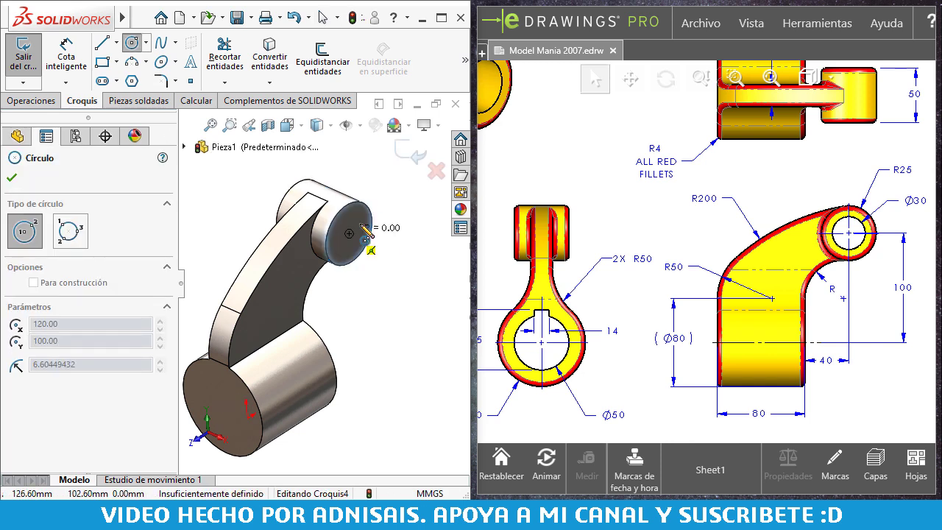
pyautogui.click(361, 241)
pyautogui.press('d')
pyautogui.click(361, 241)
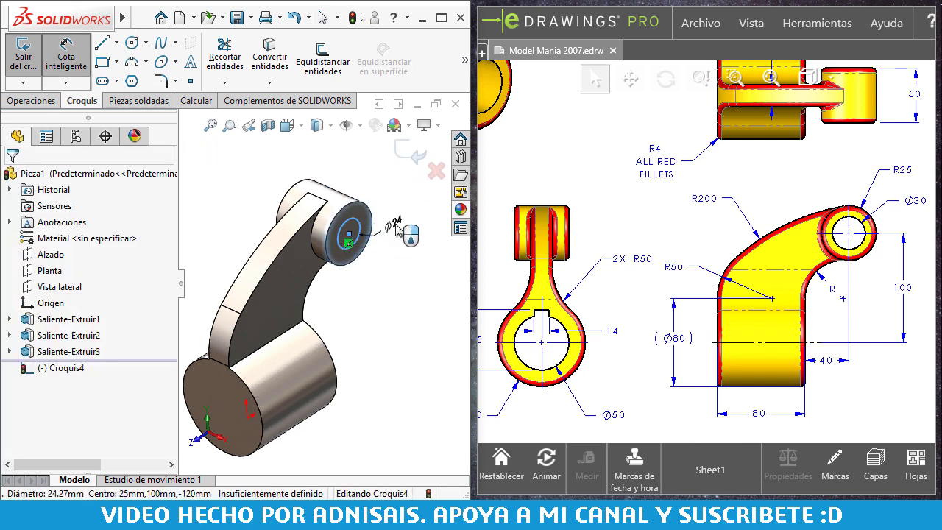
pyautogui.click(404, 232)
pyautogui.write('30')
pyautogui.press('Return')
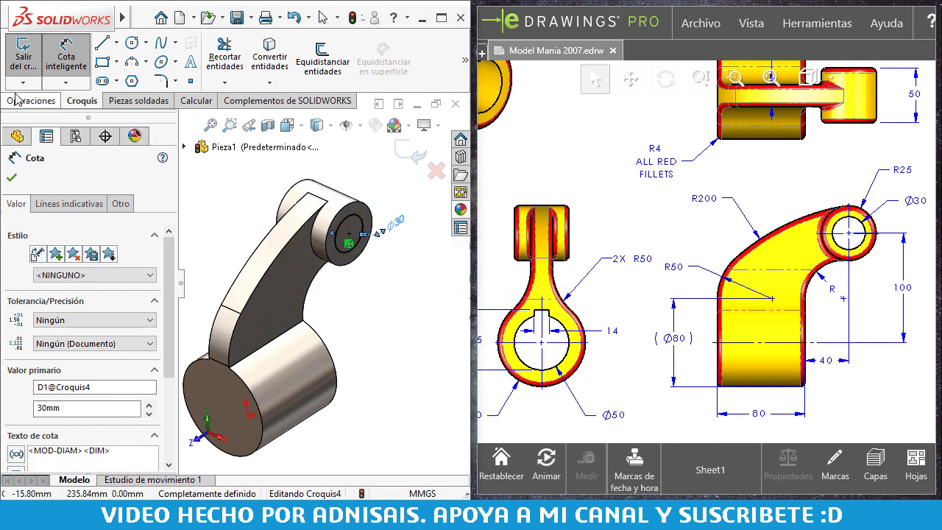
# - Cut the Ø30 circle Through All to bore the upper hub
pyautogui.click(31, 100)
pyautogui.click(267, 74)
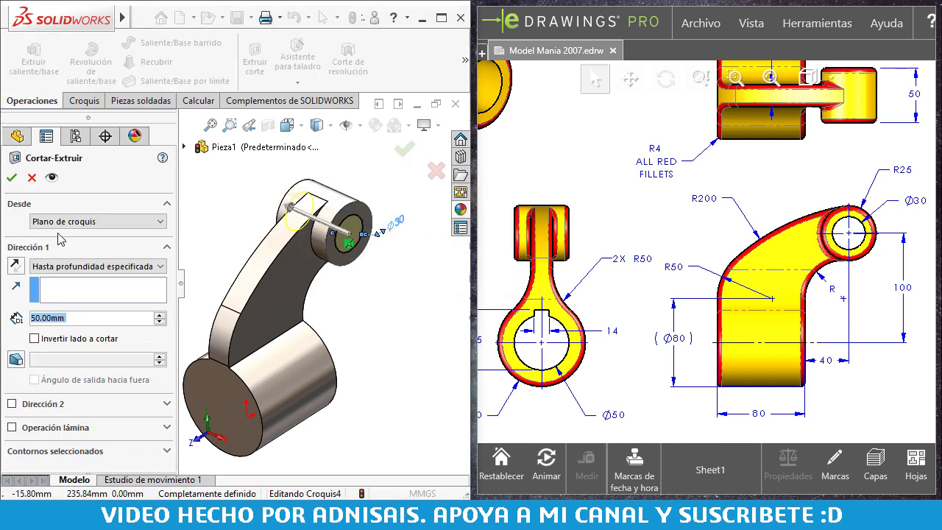
pyautogui.click(63, 222)
pyautogui.click(65, 220)
pyautogui.click(74, 267)
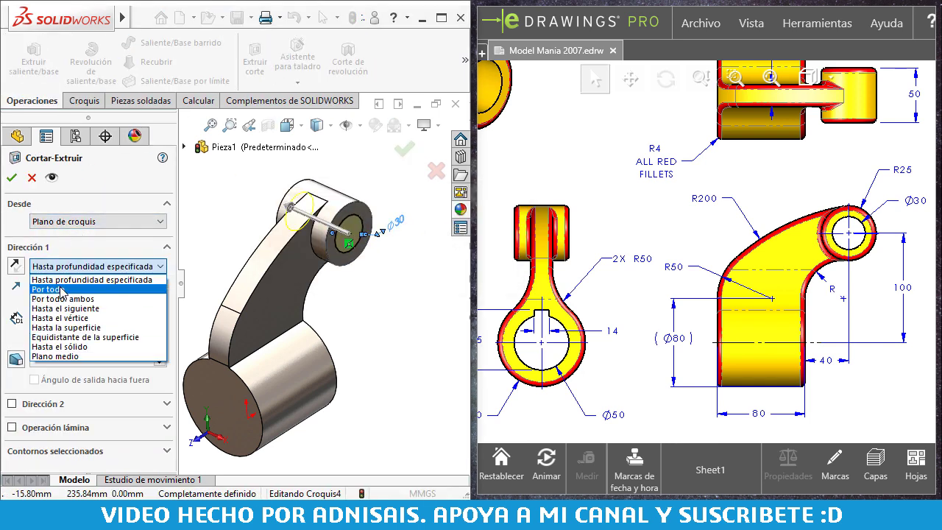
pyautogui.click(51, 283)
pyautogui.click(12, 179)
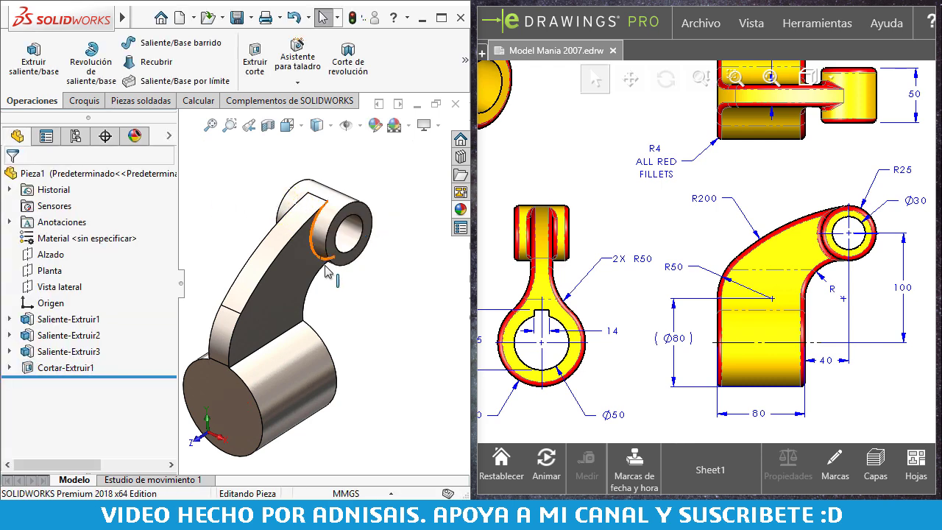
pyautogui.moveTo(294, 280)
pyautogui.mouseDown(button='middle')
pyautogui.moveTo(280, 231)
pyautogui.moveTo(314, 346)
pyautogui.mouseUp(button='middle')
pyautogui.scroll(-3, 314, 346)
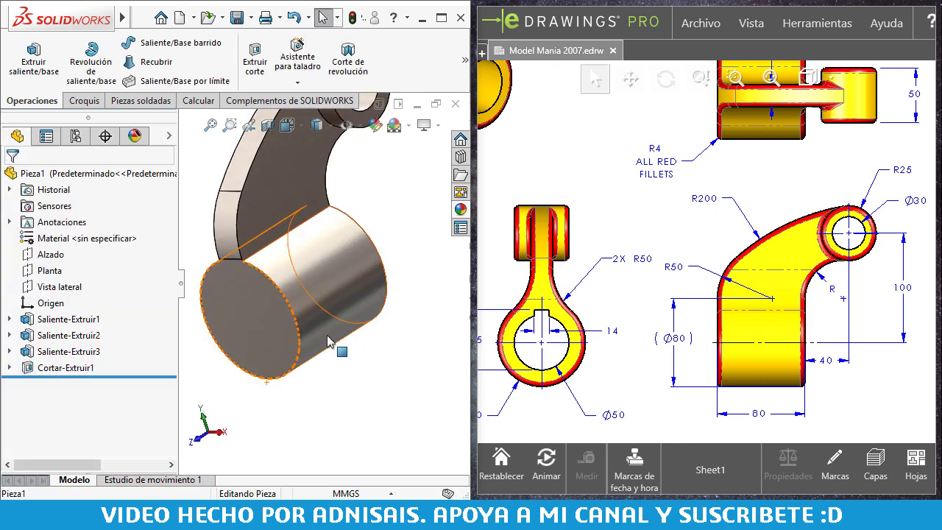
pyautogui.click(256, 304)
# - On the cylinder's end face, sketch an origin-centred circle with a centre rectangle at its top
pyautogui.click(312, 250)
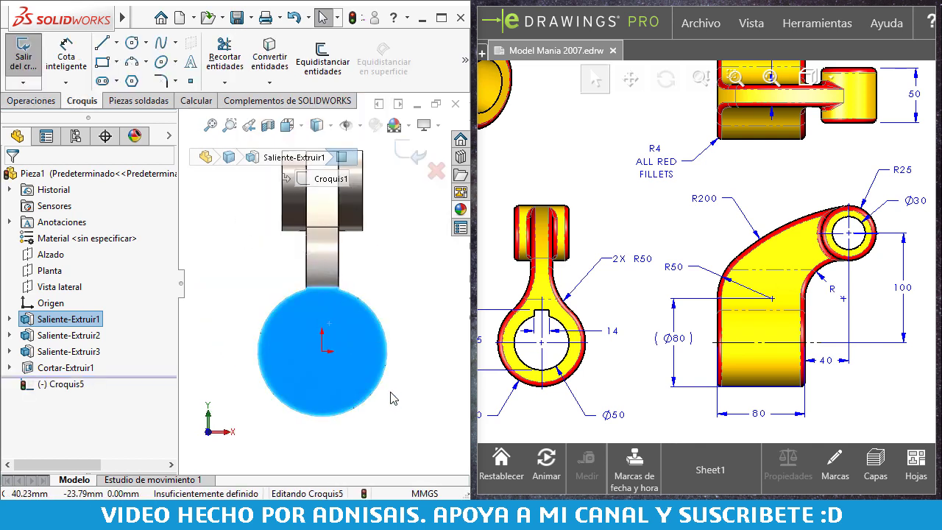
pyautogui.moveTo(457, 395); pyautogui.dragTo(397, 390, button='right')
pyautogui.click(322, 351)
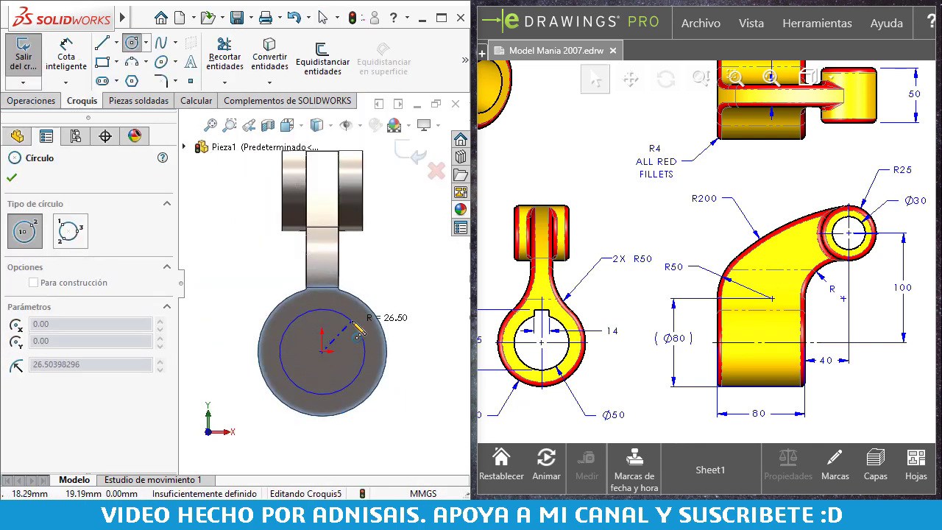
pyautogui.click(352, 321)
pyautogui.press('Escape')
pyautogui.moveTo(345, 346); pyautogui.dragTo(306, 342, button='right')
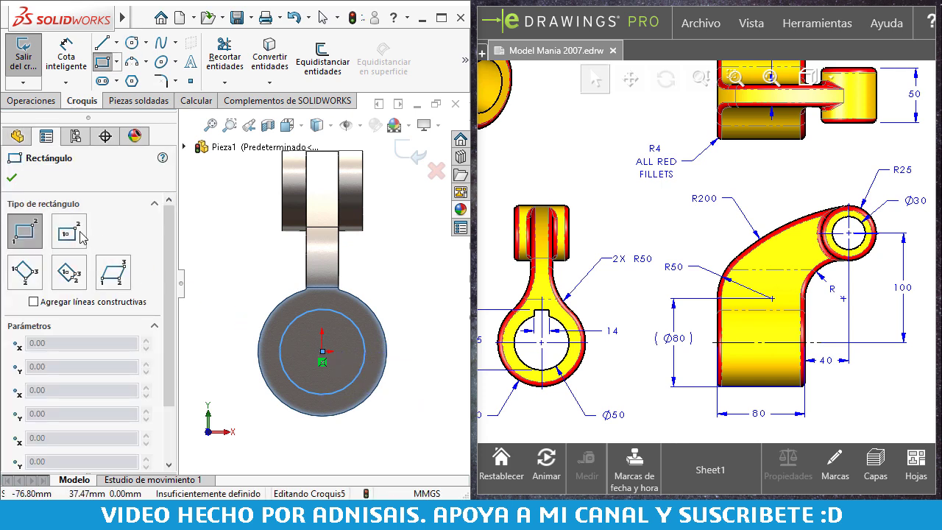
pyautogui.click(322, 310)
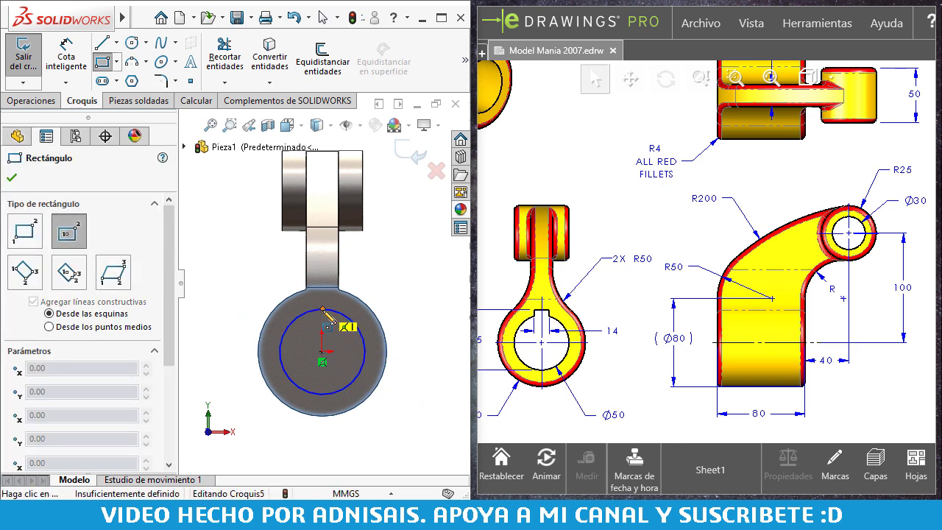
pyautogui.click(336, 321)
pyautogui.press('Escape')
# - Dimension the bore circle to a 50 mm diameter
pyautogui.scroll(-2, 427, 368)
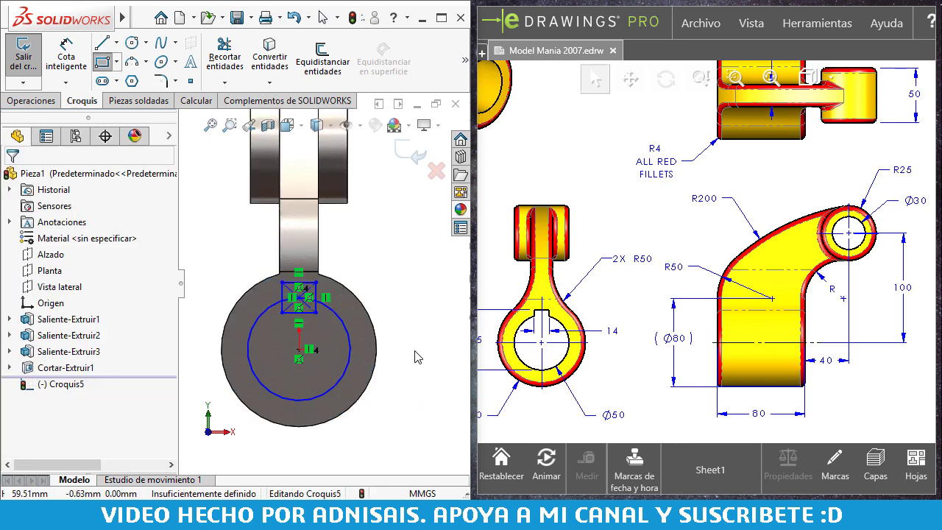
pyautogui.scroll(-1, 427, 368)
pyautogui.click(323, 379)
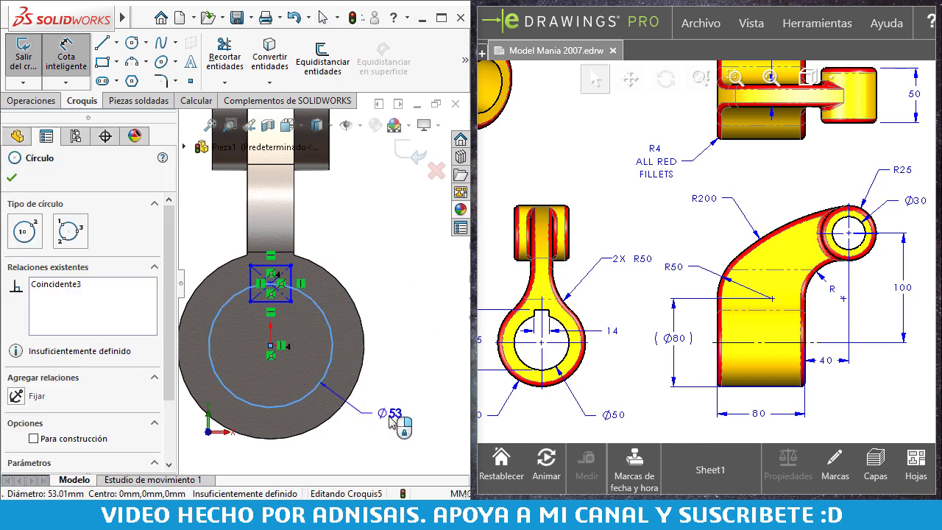
pyautogui.click(390, 426)
pyautogui.write('50')
pyautogui.press('Return')
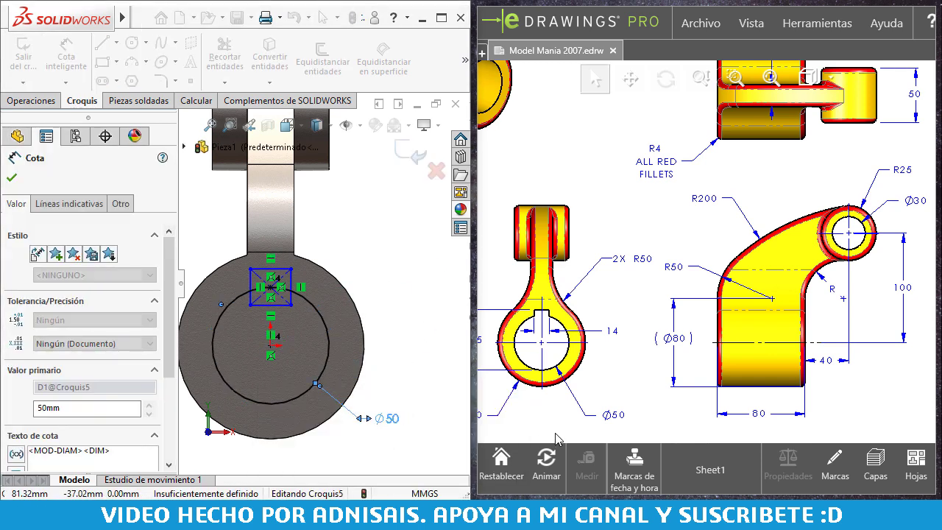
pyautogui.scroll(-2, 648, 410)
pyautogui.scroll(-1, 648, 410)
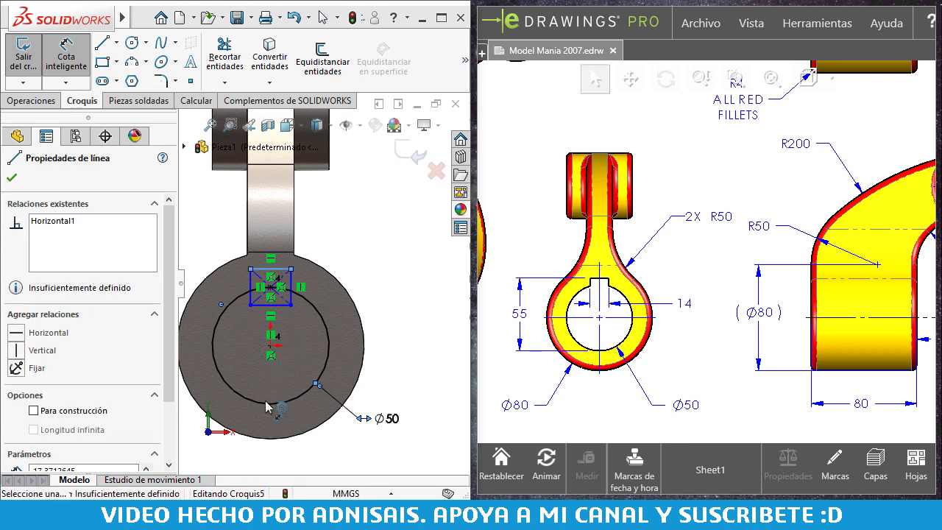
# - Dimension the keyway 55 mm from the bore's bottom and 14 mm wide
pyautogui.moveTo(274, 274); pyautogui.dragTo(268, 411)
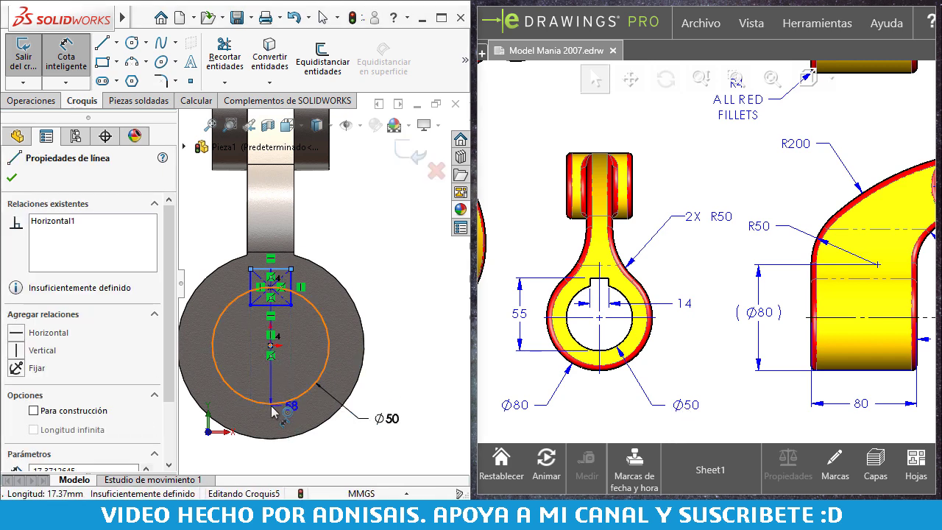
pyautogui.click(274, 412)
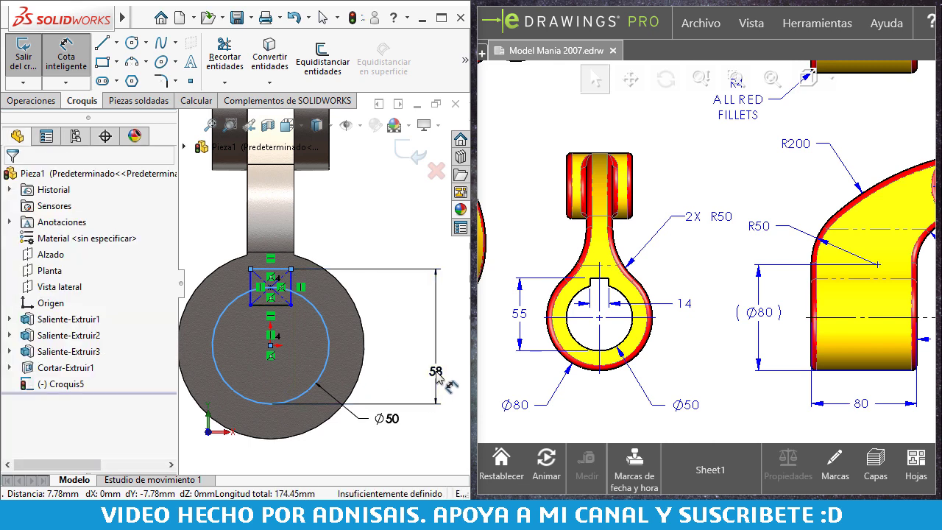
pyautogui.click(437, 376)
pyautogui.write('55')
pyautogui.press('Return')
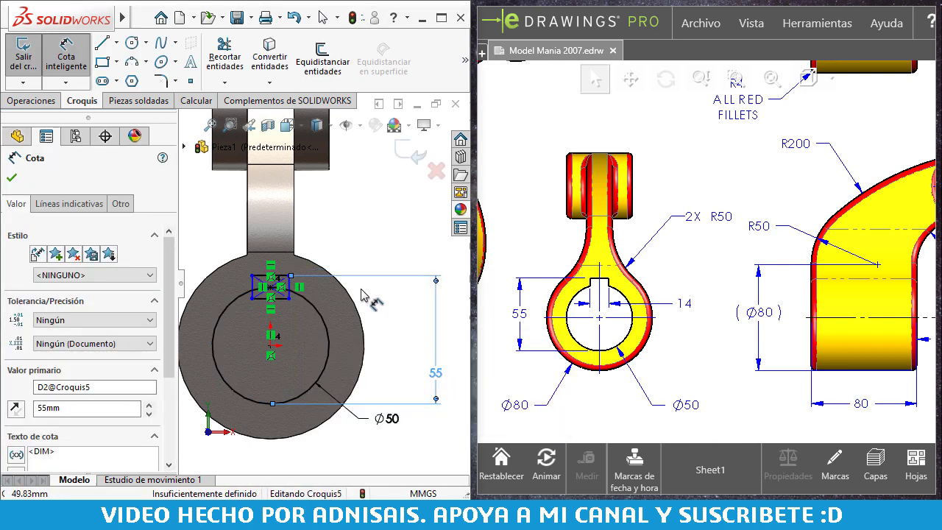
pyautogui.click(278, 274)
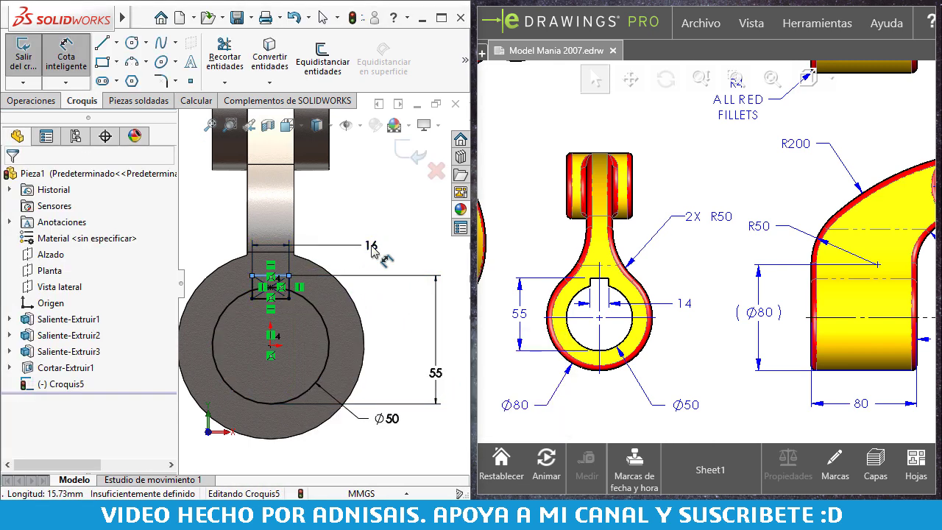
pyautogui.click(371, 250)
pyautogui.write('14')
pyautogui.press('Return')
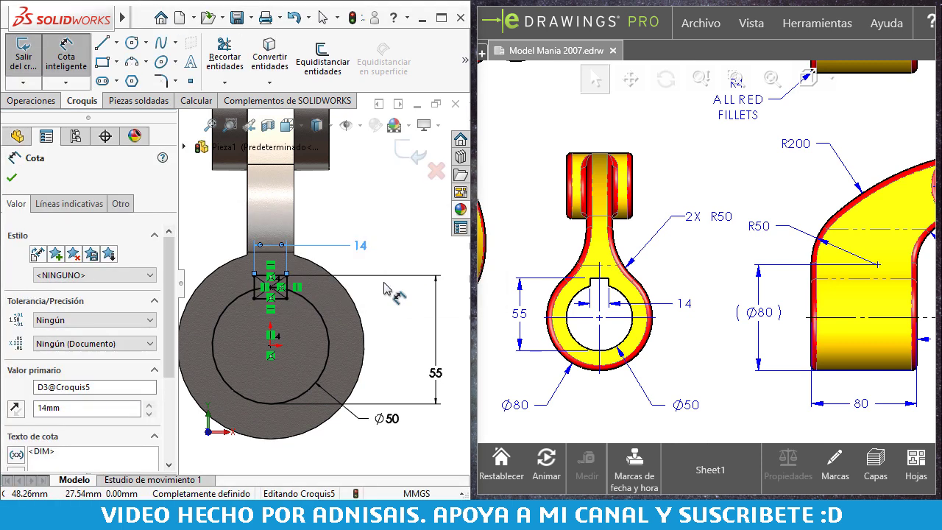
pyautogui.press('Escape')
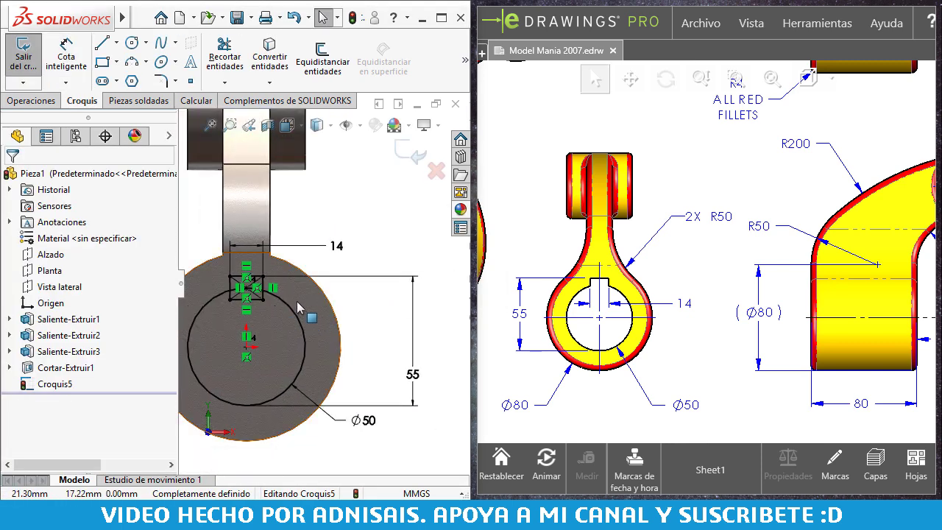
pyautogui.moveTo(298, 307); pyautogui.dragTo(271, 293, button='middle')
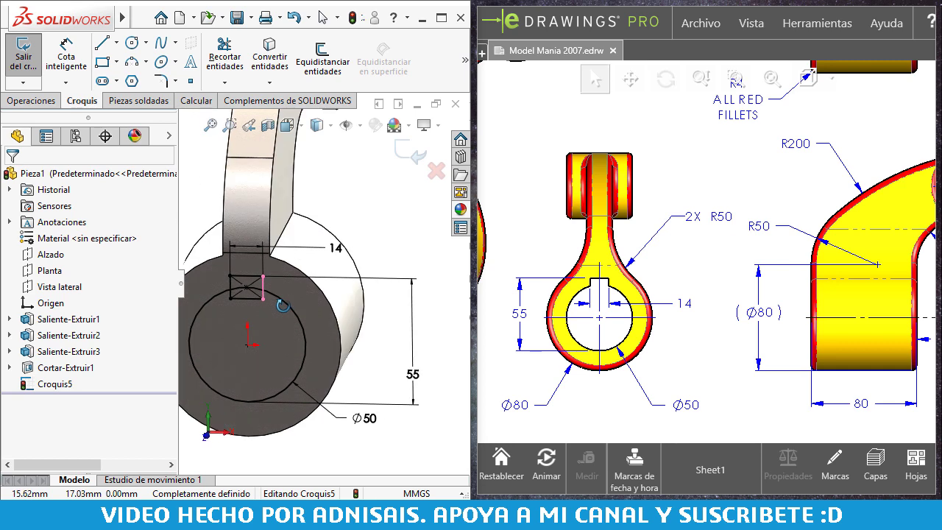
pyautogui.scroll(-3, 254, 308)
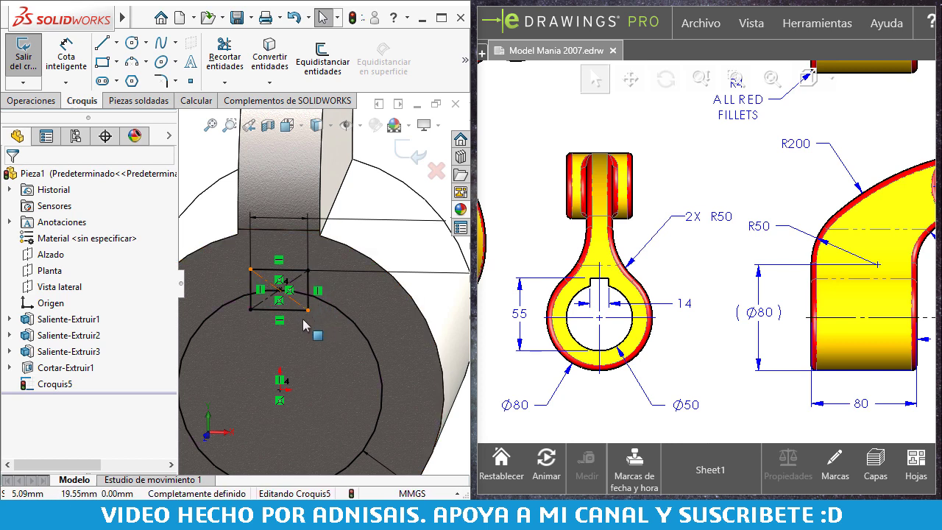
pyautogui.click(29, 100)
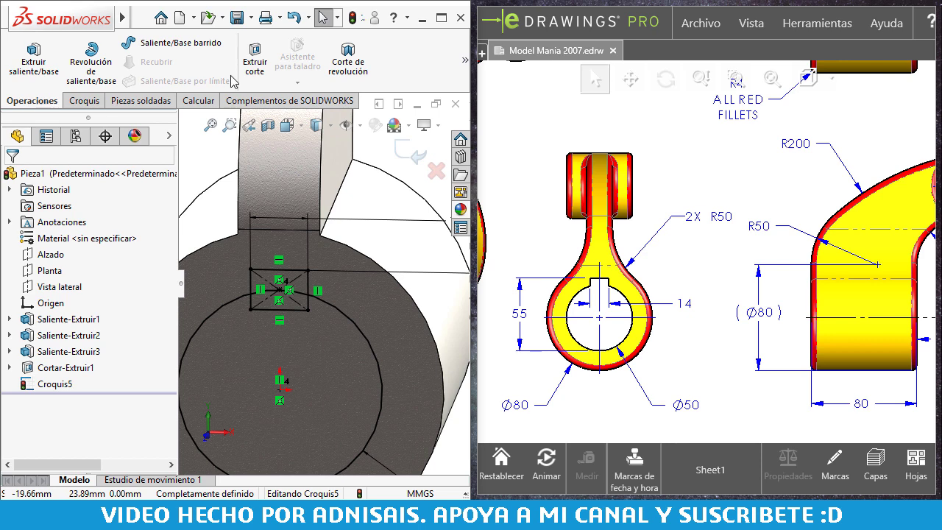
# - Start a Through All cut extrusion and select the circle and rectangle regions
pyautogui.click(255, 55)
pyautogui.click(92, 266)
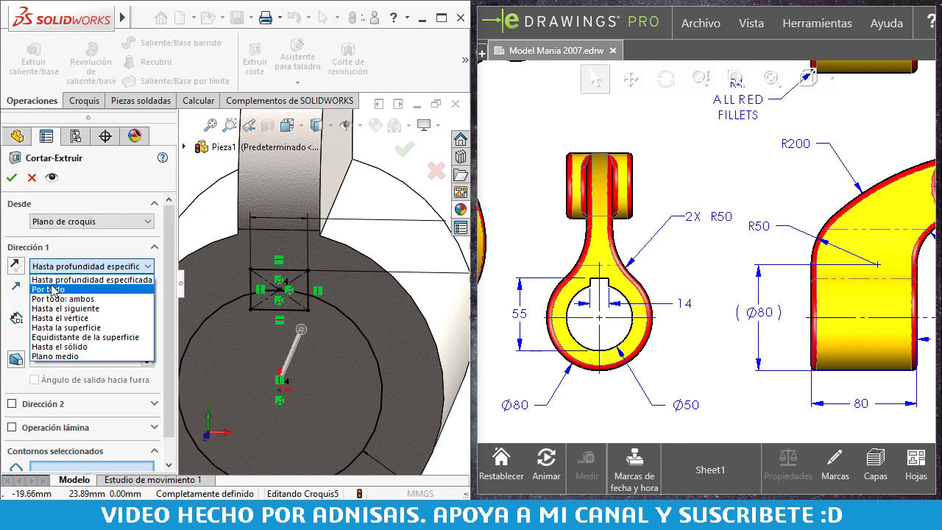
pyautogui.click(54, 289)
pyautogui.click(235, 356)
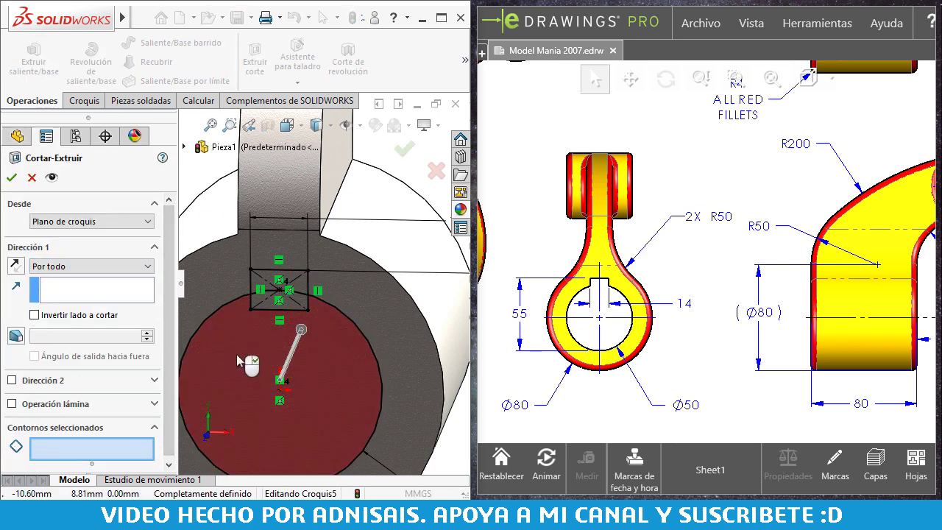
pyautogui.click(236, 356)
pyautogui.click(259, 287)
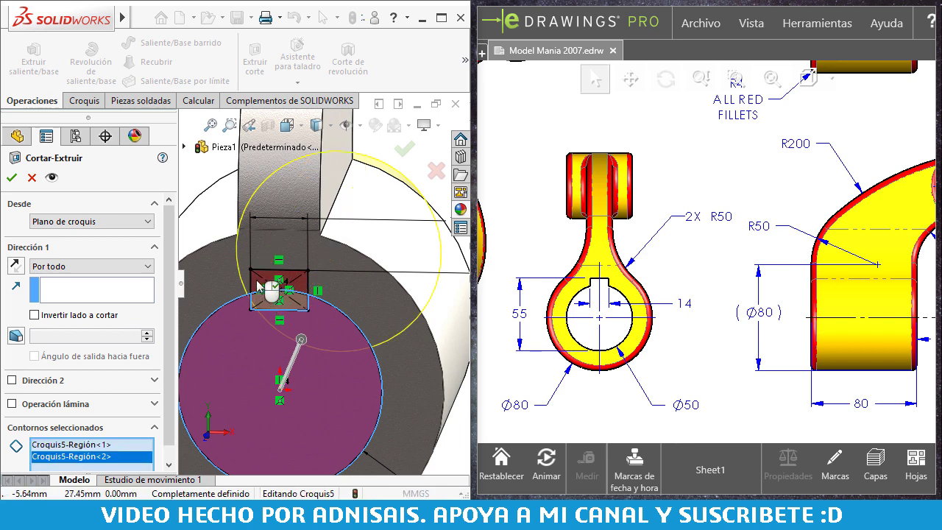
pyautogui.click(263, 284)
# - Swap in the keyway outline region and accept the keyed Ø50 bore cut
pyautogui.scroll(-1, 274, 297)
pyautogui.scroll(-1, 273, 297)
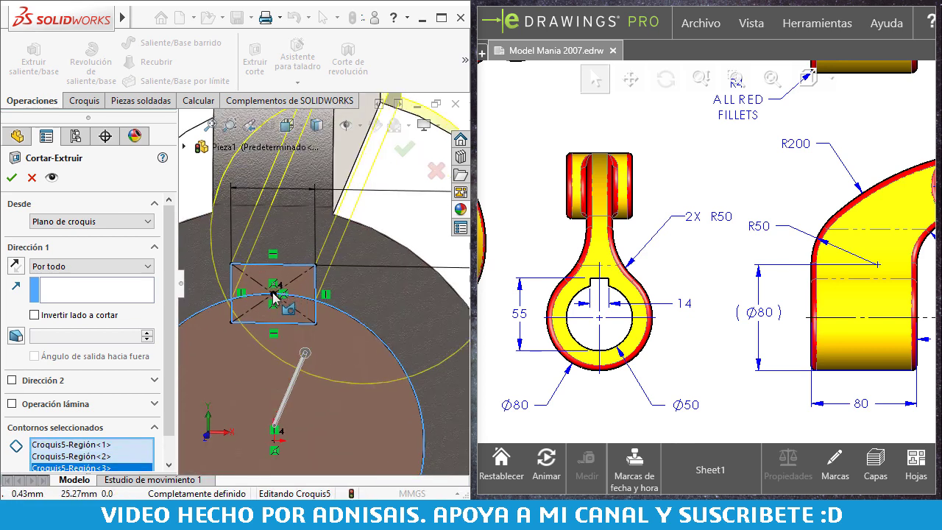
pyautogui.click(272, 290)
pyautogui.click(266, 294)
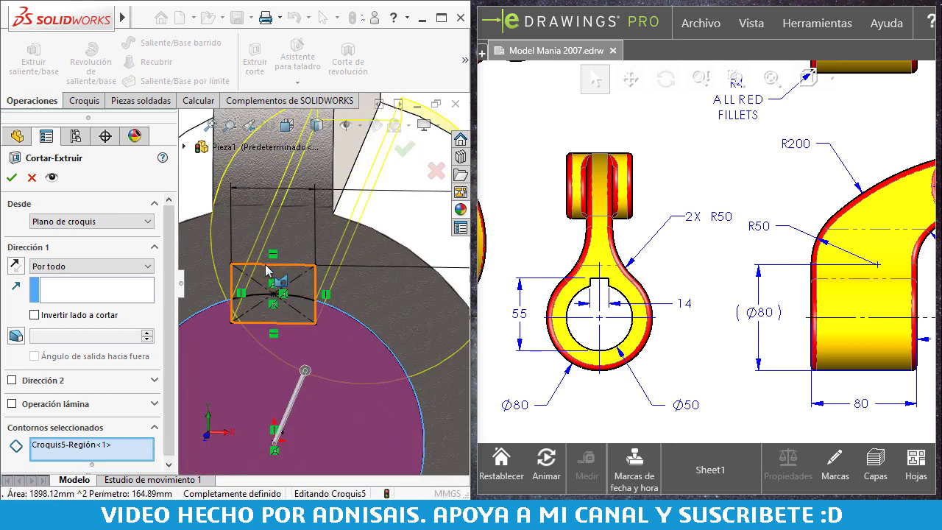
pyautogui.click(267, 271)
pyautogui.scroll(2, 317, 284)
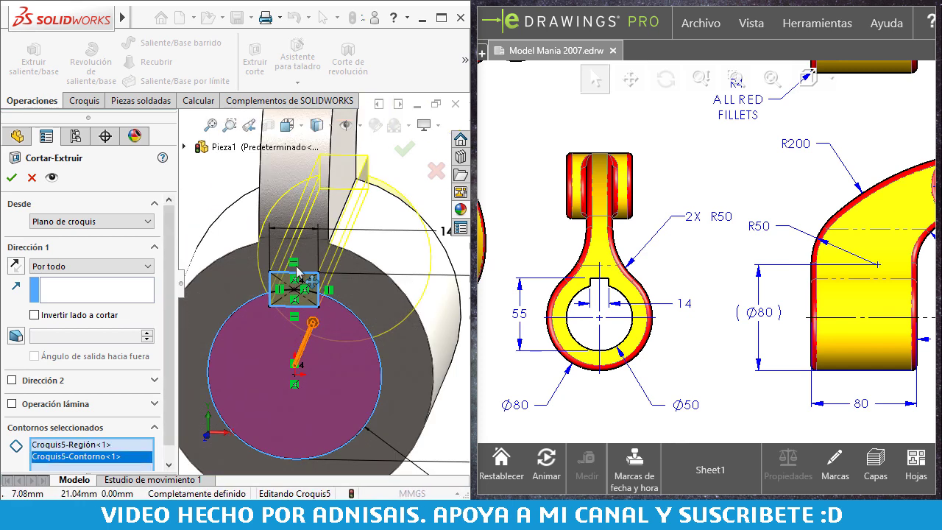
pyautogui.click(11, 177)
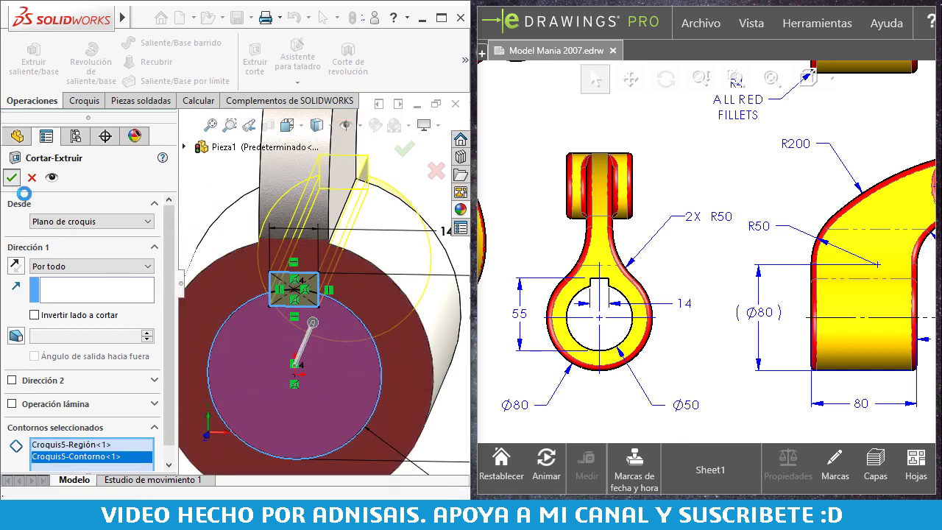
pyautogui.scroll(-2, 321, 338)
pyautogui.moveTo(326, 319); pyautogui.dragTo(310, 302, button='middle')
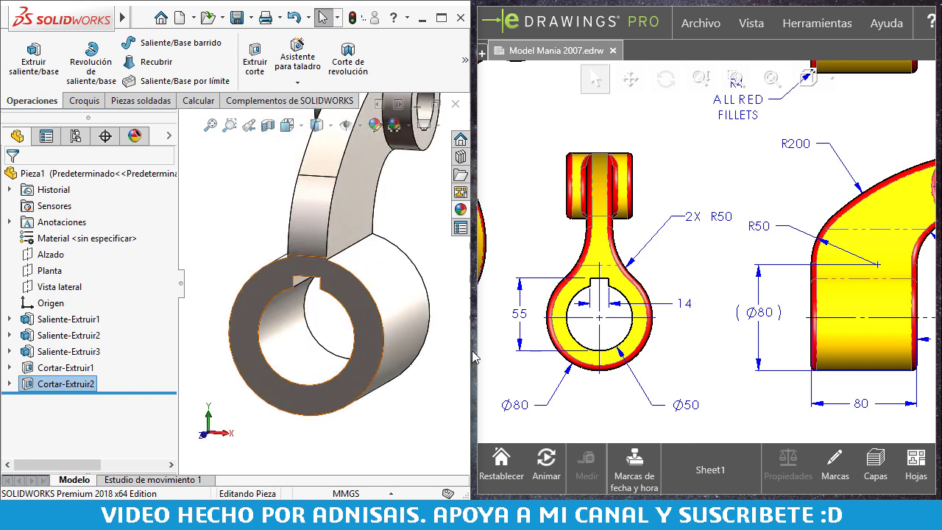
pyautogui.scroll(2, 425, 315)
pyautogui.scroll(-2, 664, 285)
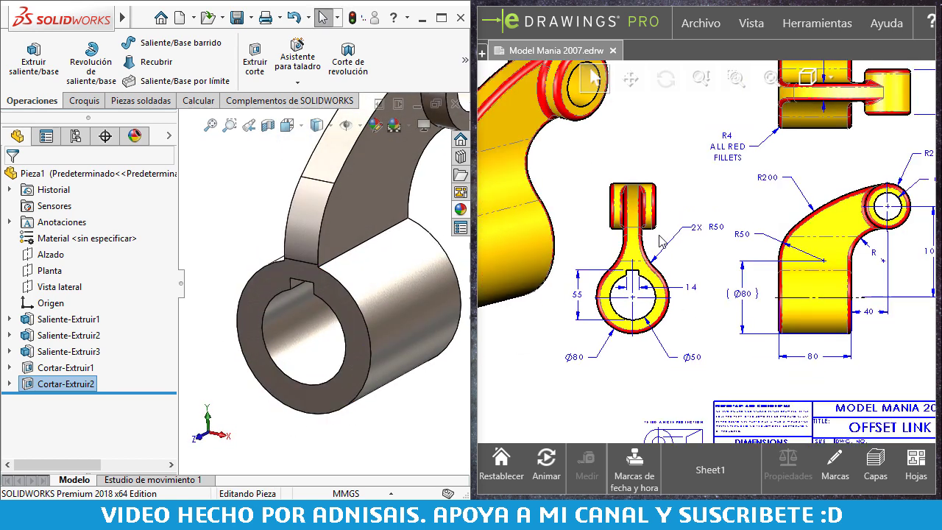
pyautogui.scroll(-2, 390, 243)
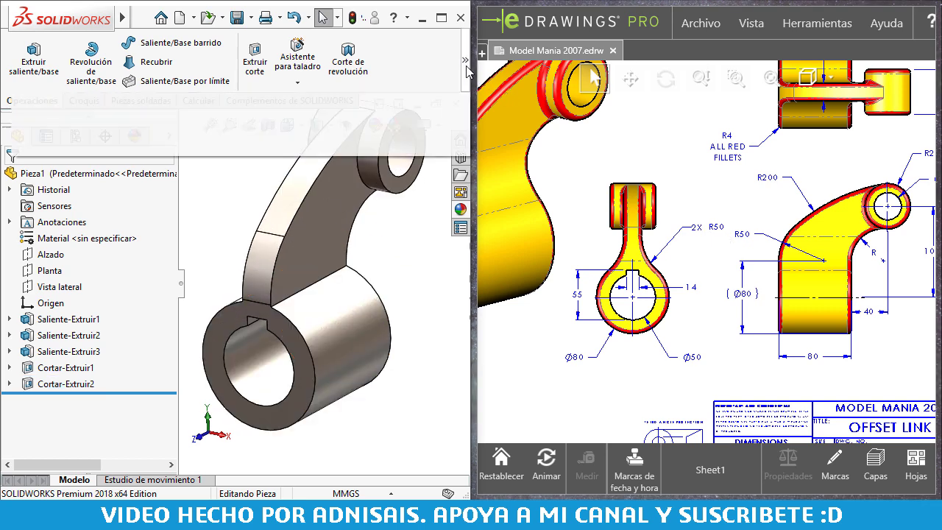
pyautogui.click(162, 104)
# - Fillet the arm-to-ring edges at the lower hub with a 50 mm radius
pyautogui.click(162, 119)
pyautogui.scroll(-1, 92, 368)
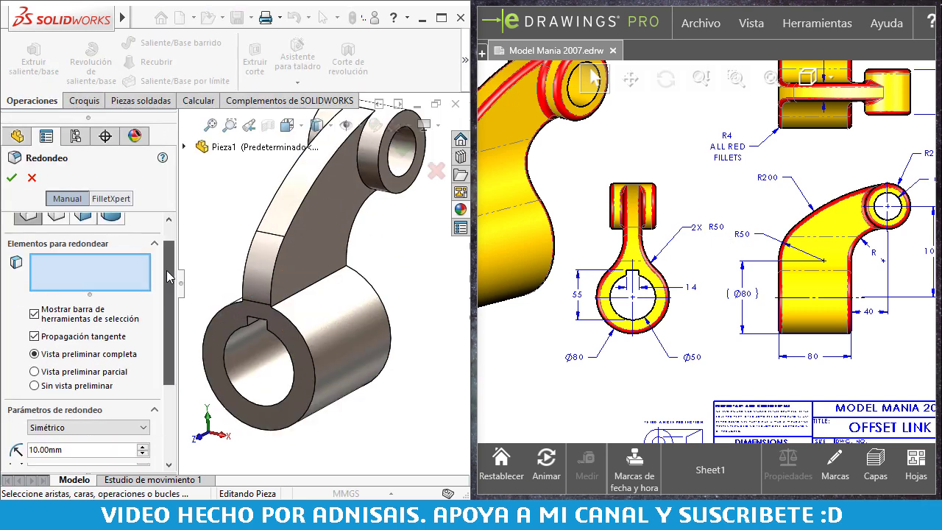
pyautogui.scroll(-2, 93, 397)
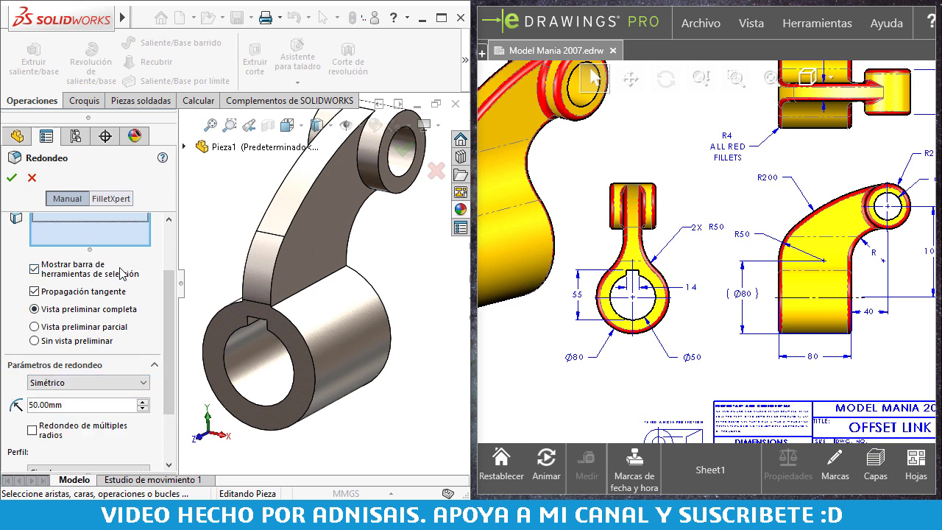
pyautogui.click(269, 294)
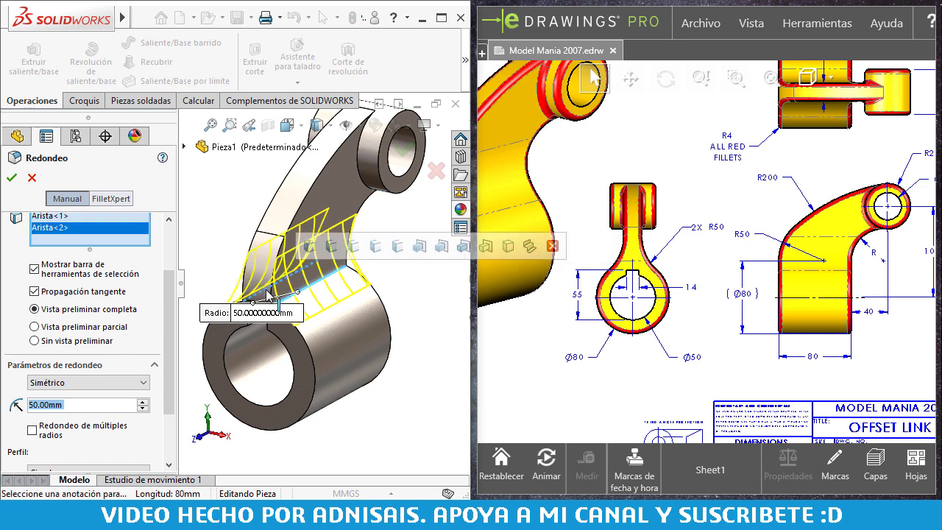
pyautogui.press('Return')
pyautogui.moveTo(269, 294); pyautogui.dragTo(270, 189, button='middle')
pyautogui.moveTo(701, 267); pyautogui.dragTo(730, 282, button='middle')
pyautogui.press('f')
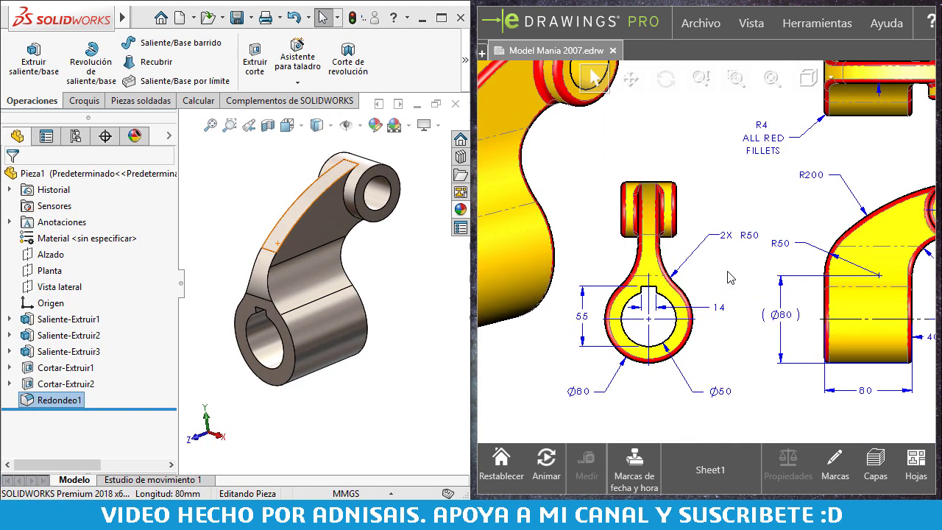
pyautogui.click(382, 274)
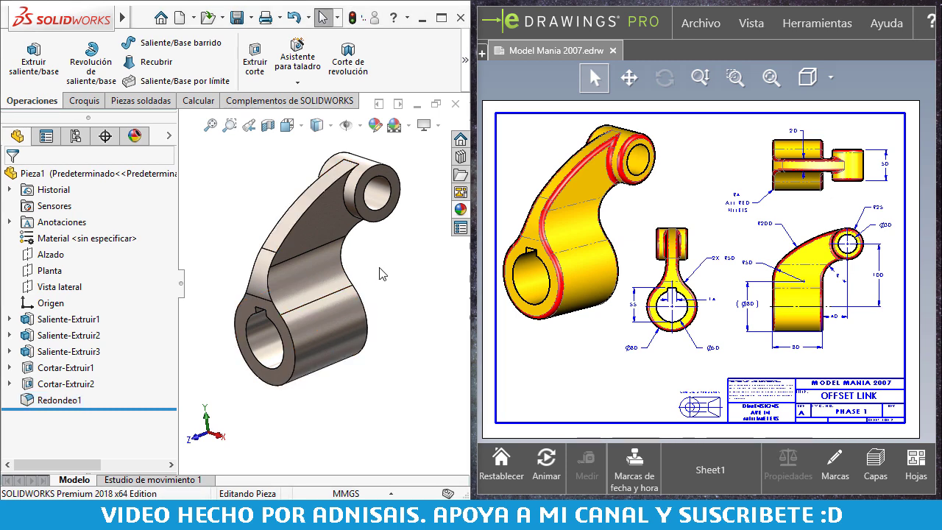
# - Start a new fillet and change its radius from 50 mm to 4 mm
pyautogui.press('Return')
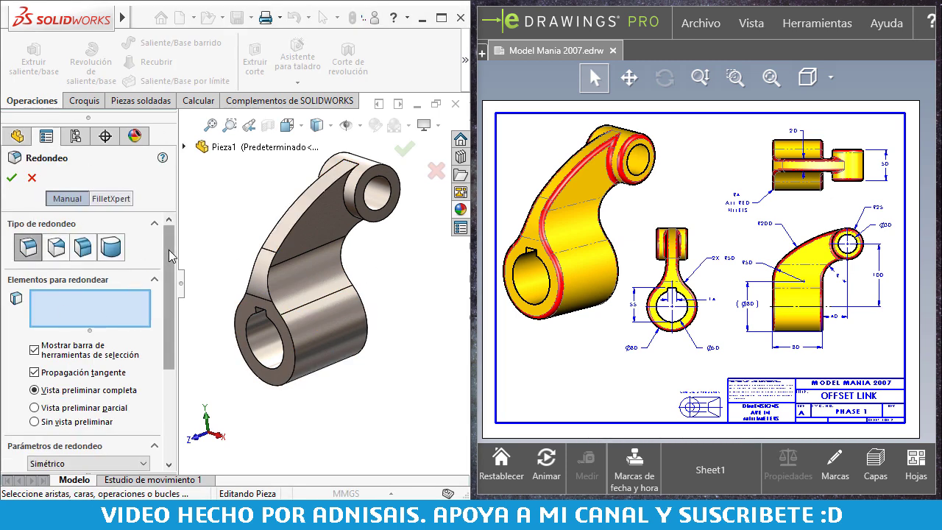
pyautogui.scroll(-3, 96, 331)
pyautogui.click(96, 382)
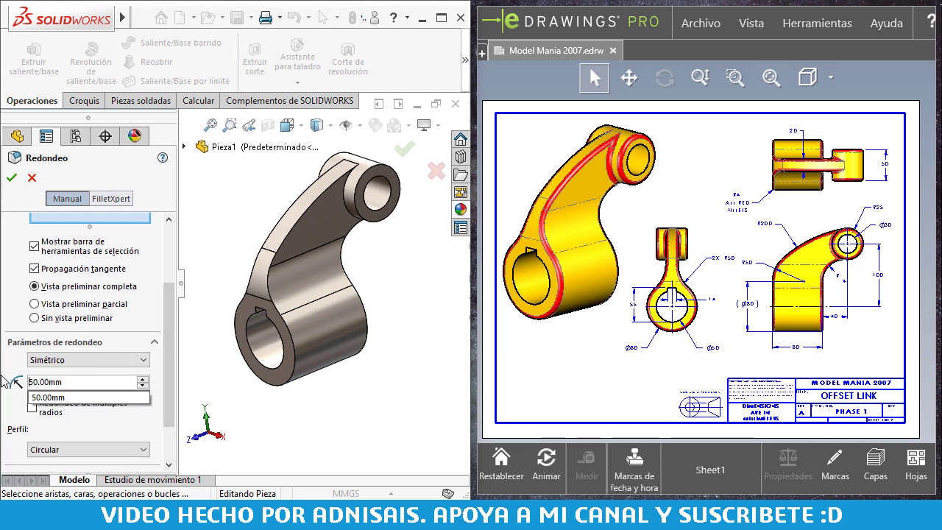
pyautogui.press('Down')
pyautogui.scroll(3, 745, 234)
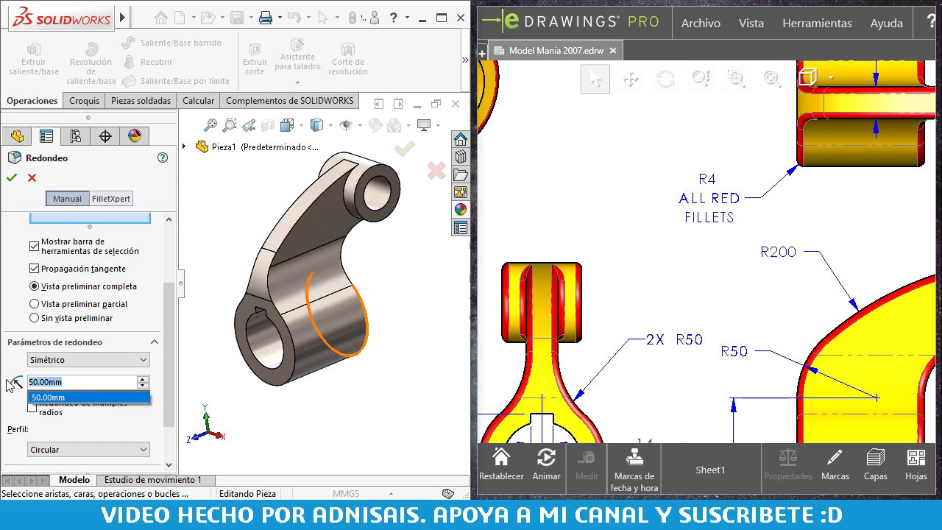
pyautogui.write('4')
pyautogui.press('Return')
pyautogui.scroll(3, 88, 309)
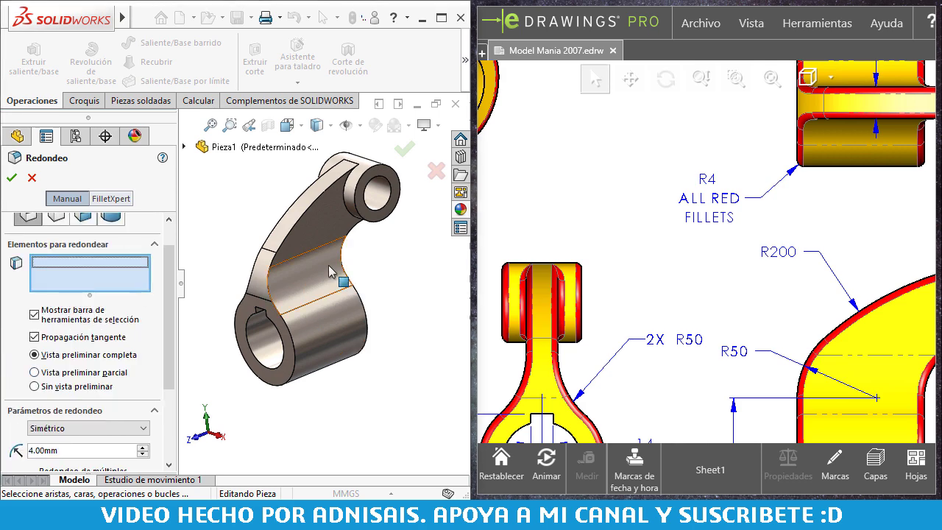
pyautogui.scroll(2, 329, 272)
pyautogui.scroll(1, 787, 245)
pyautogui.scroll(1, 788, 245)
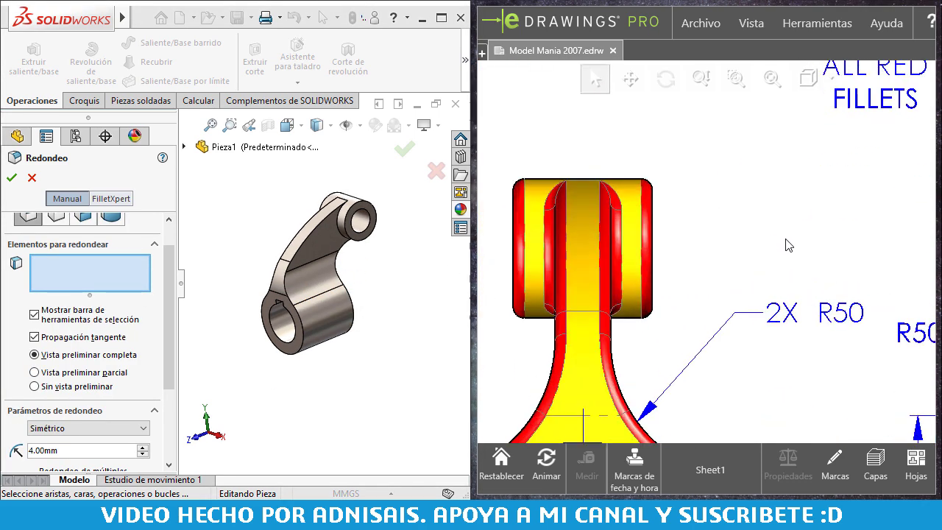
pyautogui.scroll(-3, 787, 245)
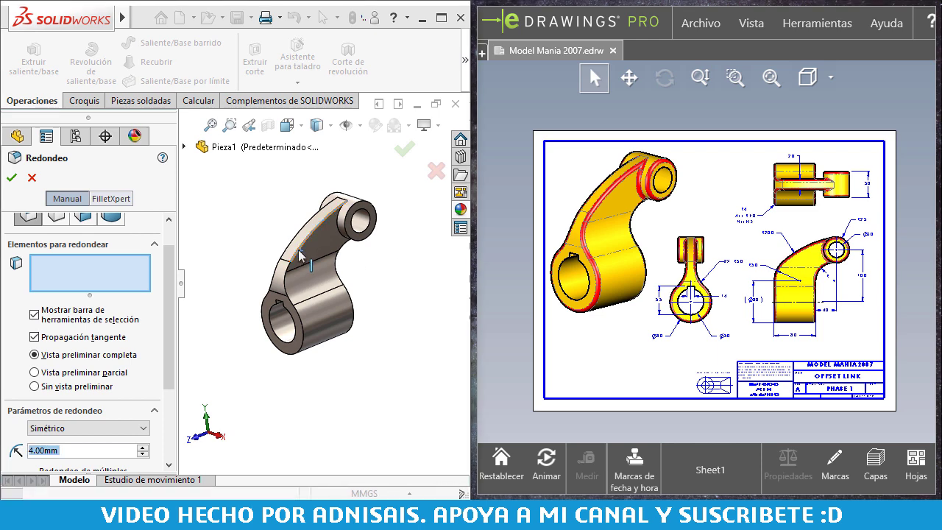
# - Apply the 4 mm fillet to the rib edge loop and upper boss edges
pyautogui.click(300, 254)
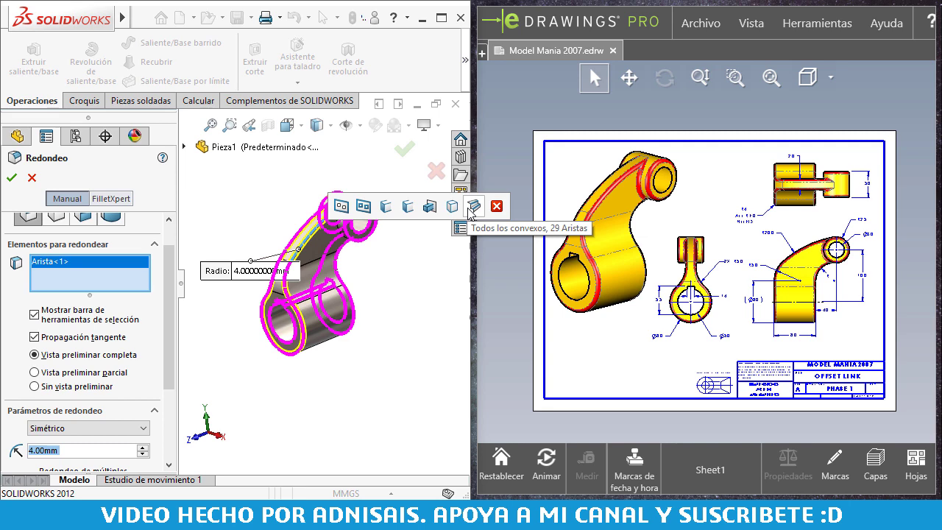
pyautogui.click(340, 208)
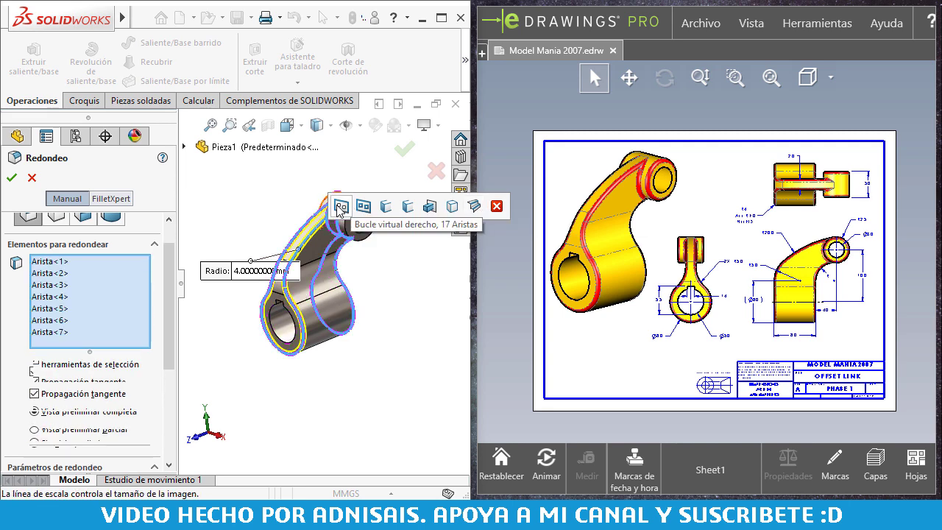
pyautogui.moveTo(339, 221); pyautogui.dragTo(331, 298, button='middle')
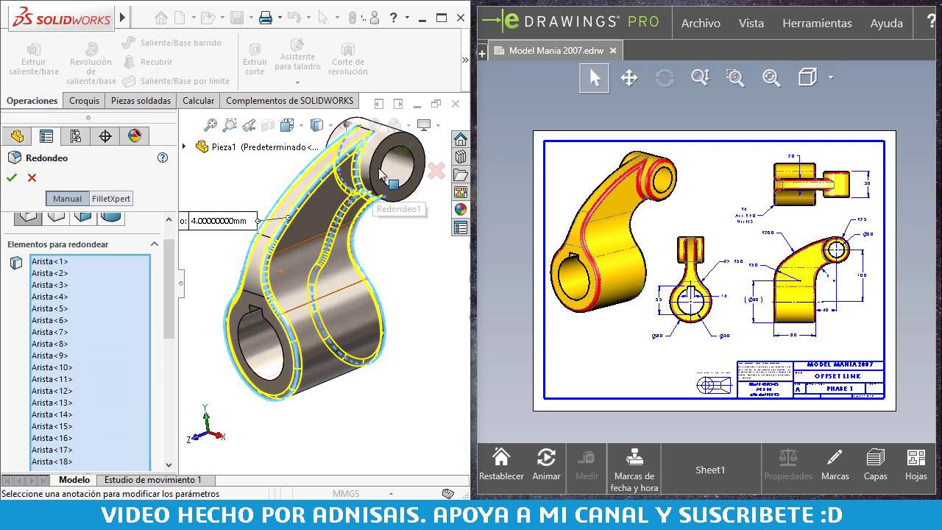
pyautogui.scroll(-3, 359, 200)
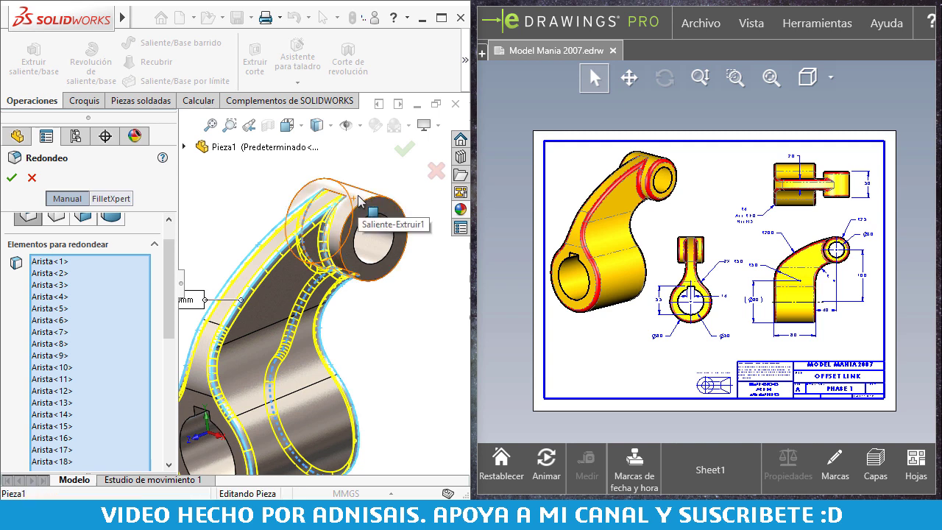
pyautogui.click(358, 203)
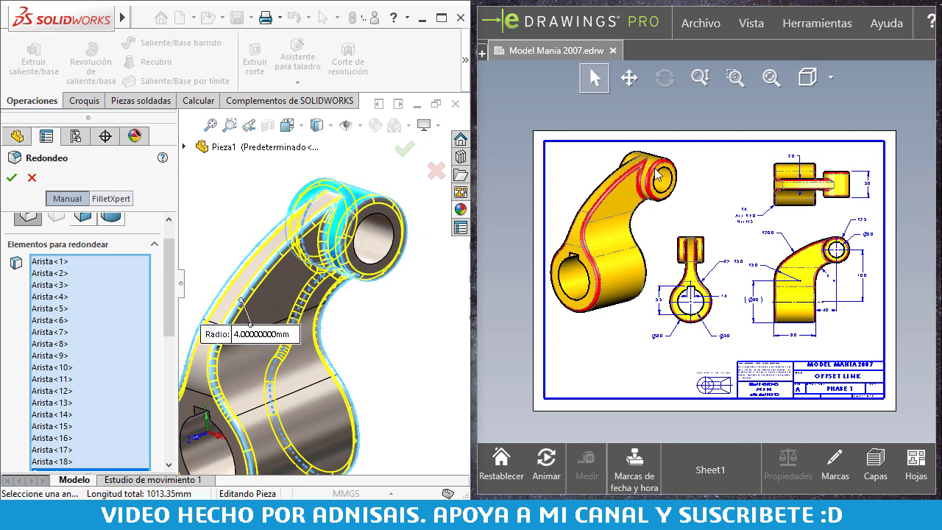
pyautogui.click(17, 180)
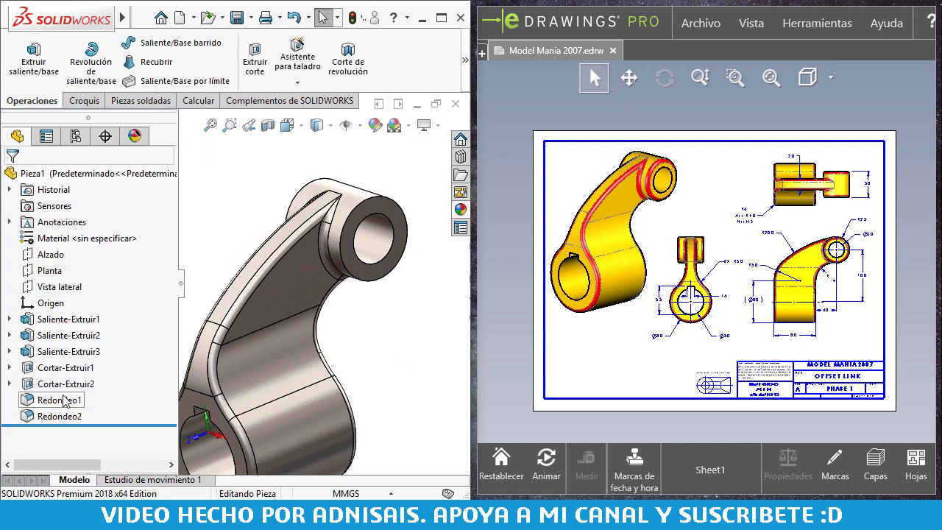
# - Edit Redondeo2 to delete the missing loop and add the boss face
pyautogui.click(57, 416)
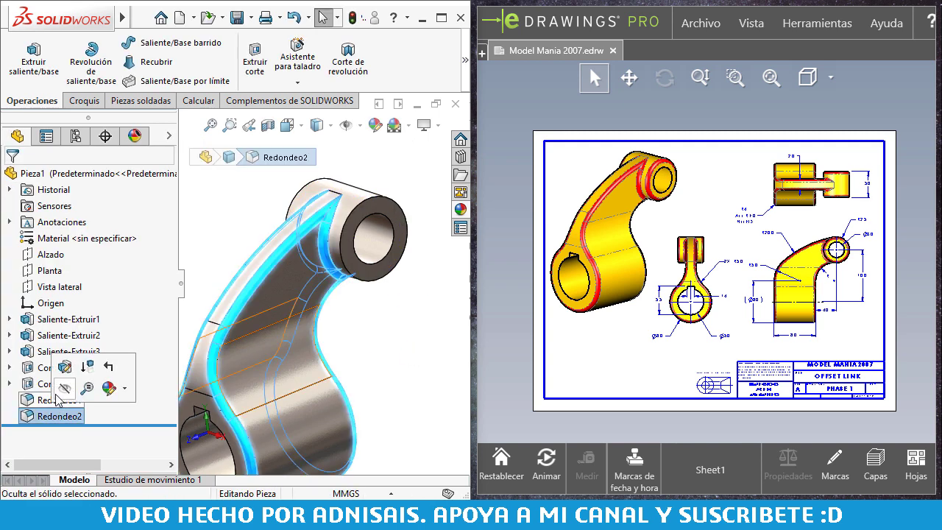
pyautogui.click(309, 237)
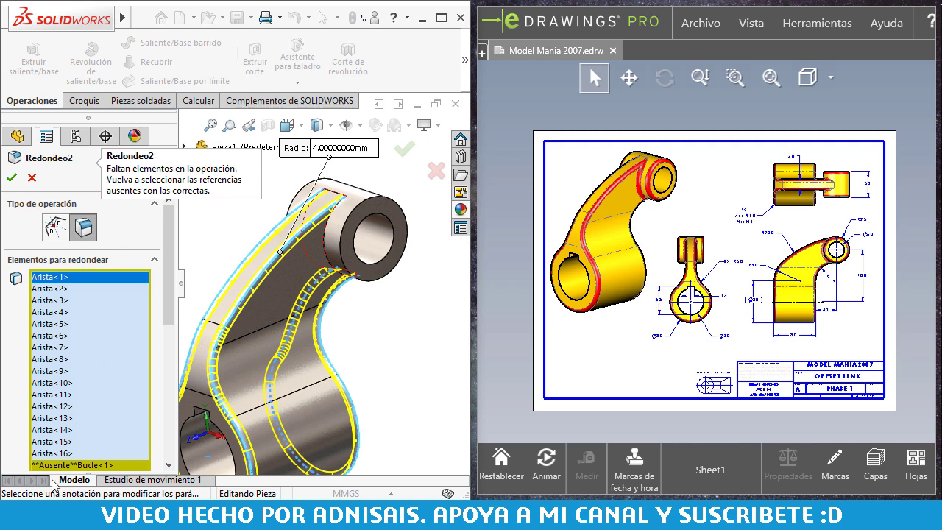
pyautogui.rightClick(74, 465)
pyautogui.click(117, 435)
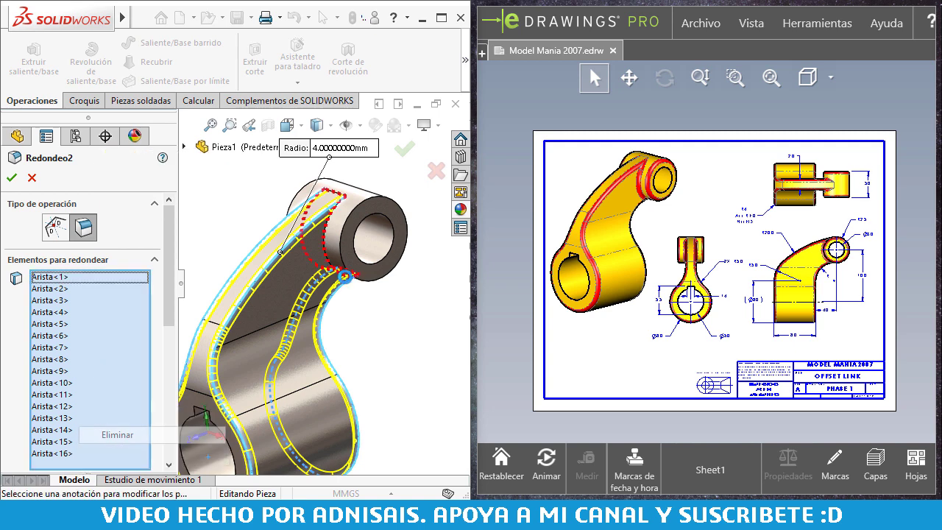
pyautogui.click(347, 214)
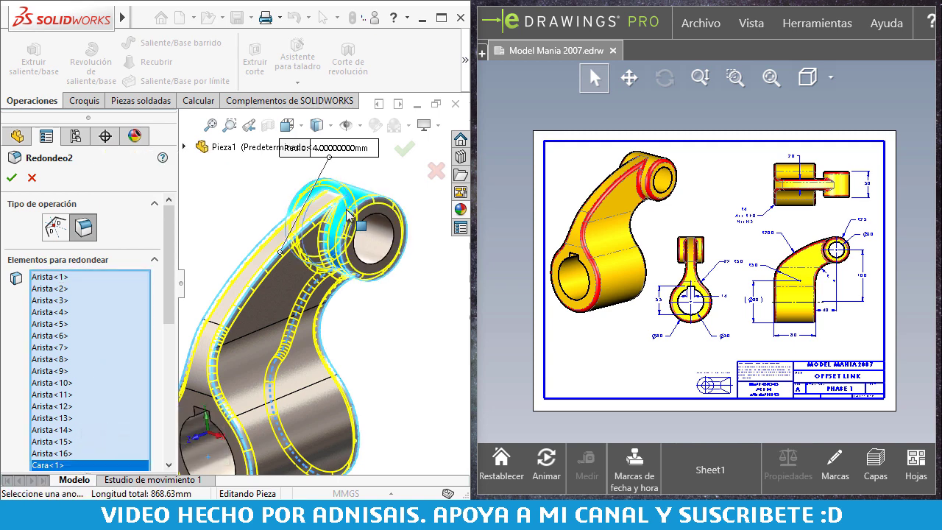
pyautogui.click(11, 177)
pyautogui.scroll(3, 306, 279)
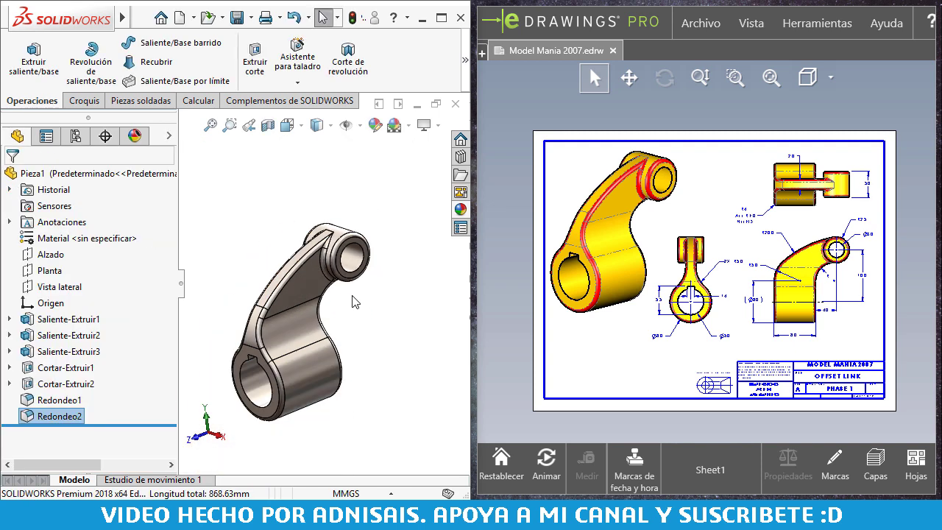
pyautogui.moveTo(294, 287)
pyautogui.mouseDown(button='middle')
pyautogui.moveTo(307, 265)
pyautogui.moveTo(391, 323)
pyautogui.mouseUp(button='middle')
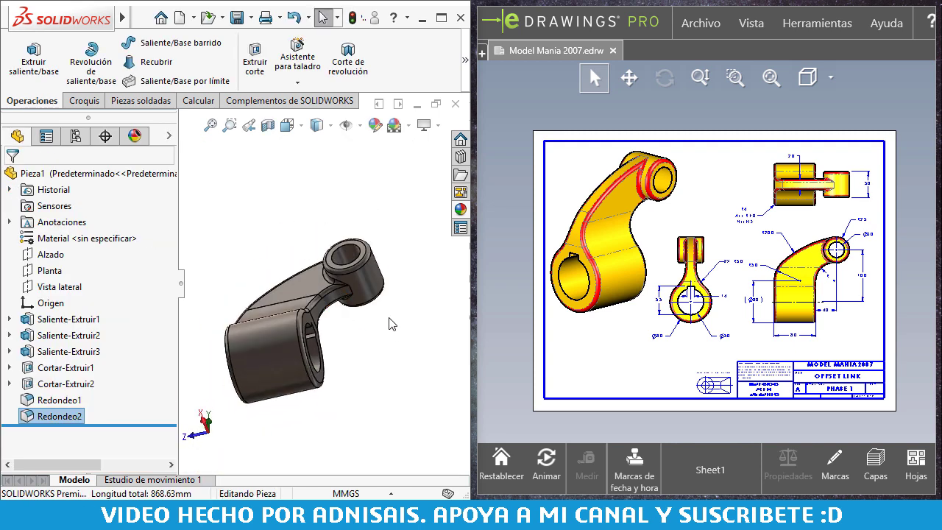
pyautogui.scroll(-3, 310, 298)
pyautogui.moveTo(311, 298); pyautogui.dragTo(379, 363, button='middle')
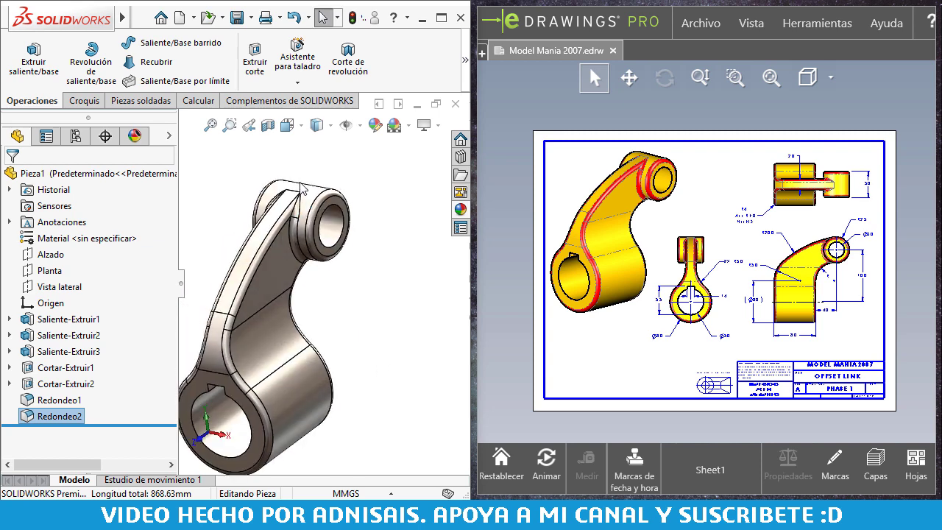
pyautogui.moveTo(385, 275)
pyautogui.mouseDown(button='middle')
pyautogui.moveTo(274, 297)
pyautogui.moveTo(311, 330)
pyautogui.moveTo(254, 321)
pyautogui.moveTo(256, 271)
pyautogui.moveTo(326, 296)
pyautogui.moveTo(269, 292)
pyautogui.moveTo(281, 294)
pyautogui.mouseUp(button='middle')
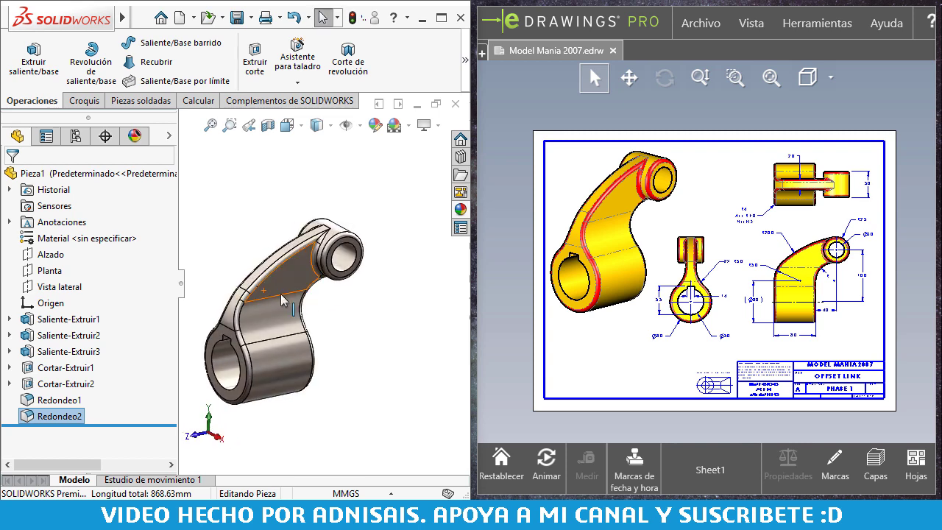
pyautogui.click(589, 66)
# - Show sheet Sheet1(2) and zoom and pan to its 40° keyway, R25 dimensions and title block
pyautogui.click(917, 465)
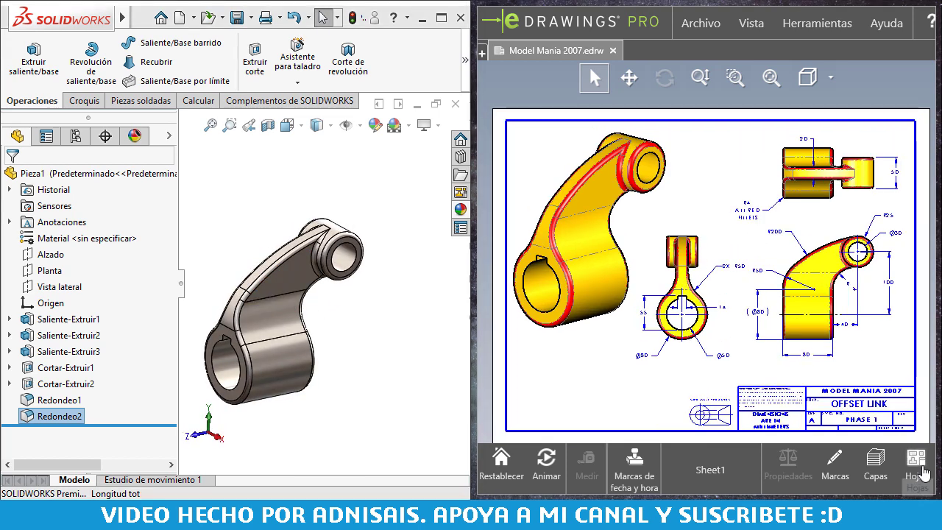
pyautogui.click(897, 370)
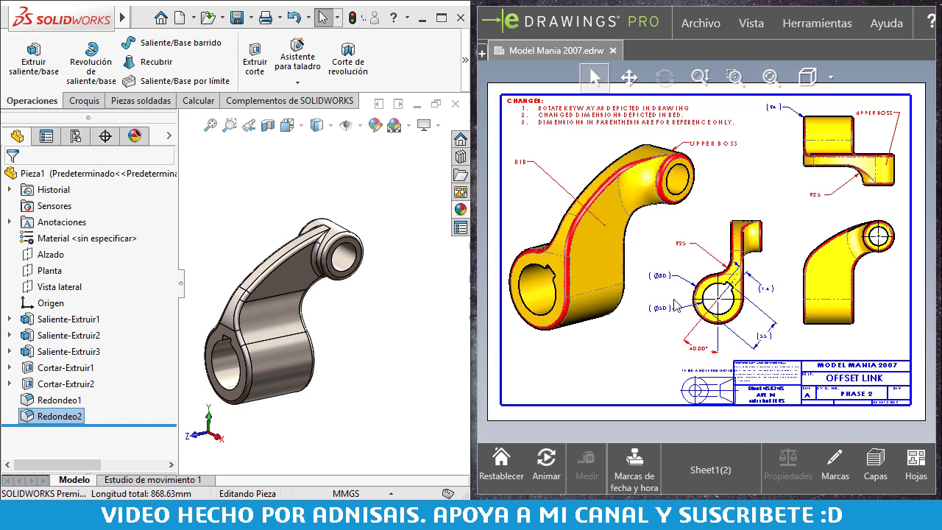
pyautogui.scroll(3, 675, 306)
pyautogui.scroll(2, 697, 347)
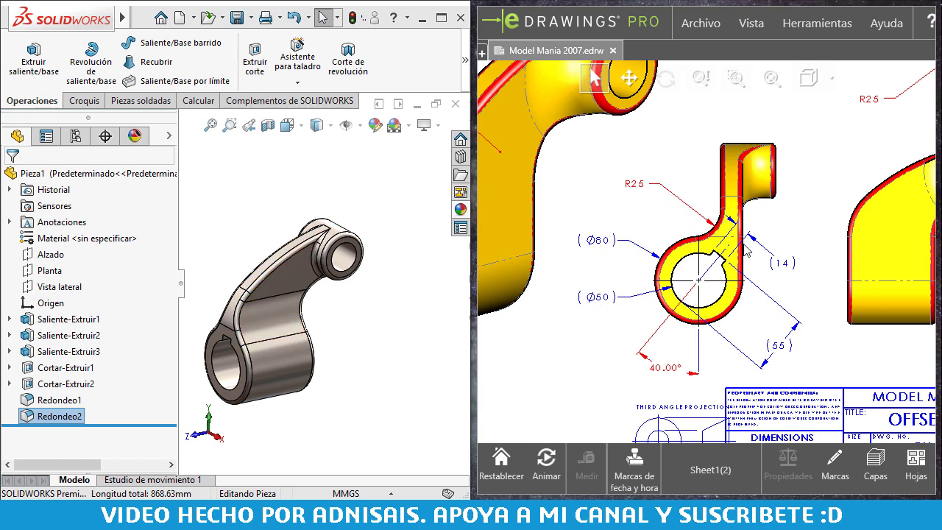
pyautogui.scroll(2, 745, 212)
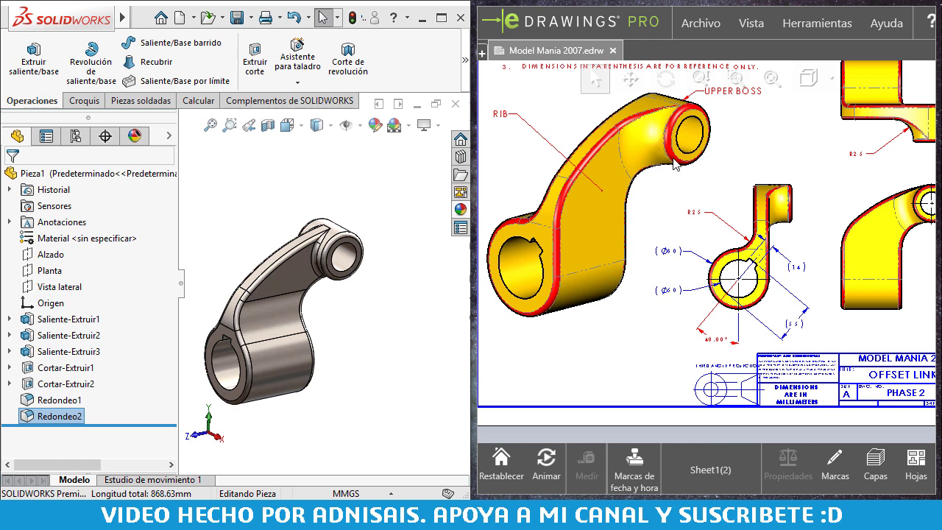
pyautogui.scroll(3, 822, 200)
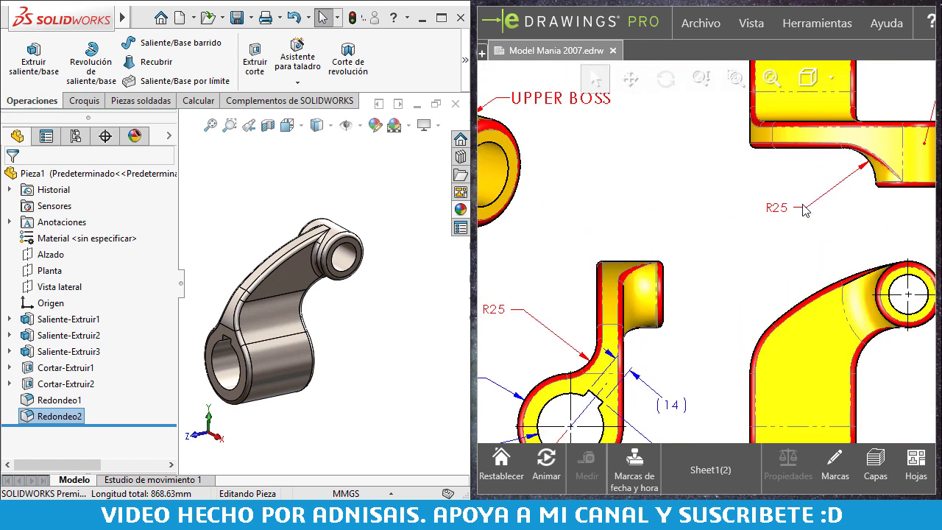
pyautogui.scroll(-3, 735, 217)
pyautogui.moveTo(682, 218); pyautogui.dragTo(806, 208, button='middle')
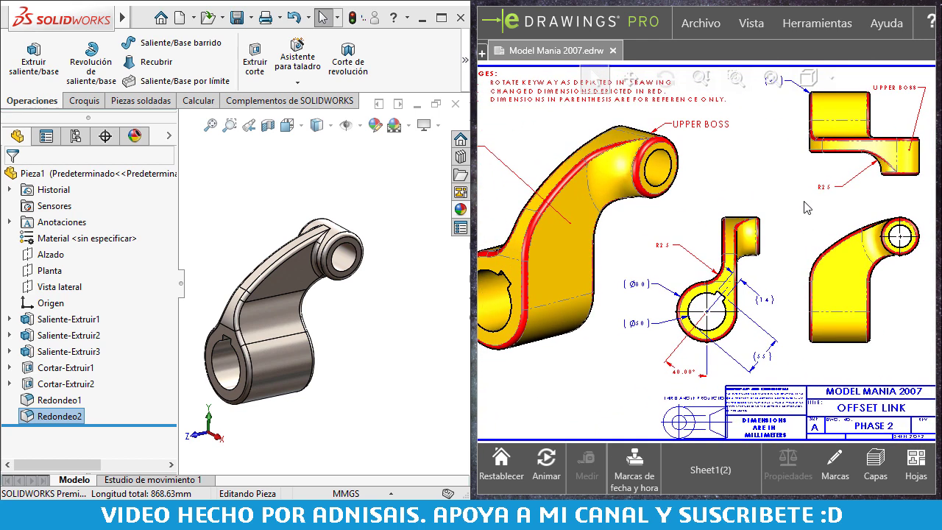
# - Roll the part back to Saliente-Extruir2 and edit its sketch Croquis2
pyautogui.click(279, 221)
pyautogui.moveTo(121, 426); pyautogui.dragTo(111, 328)
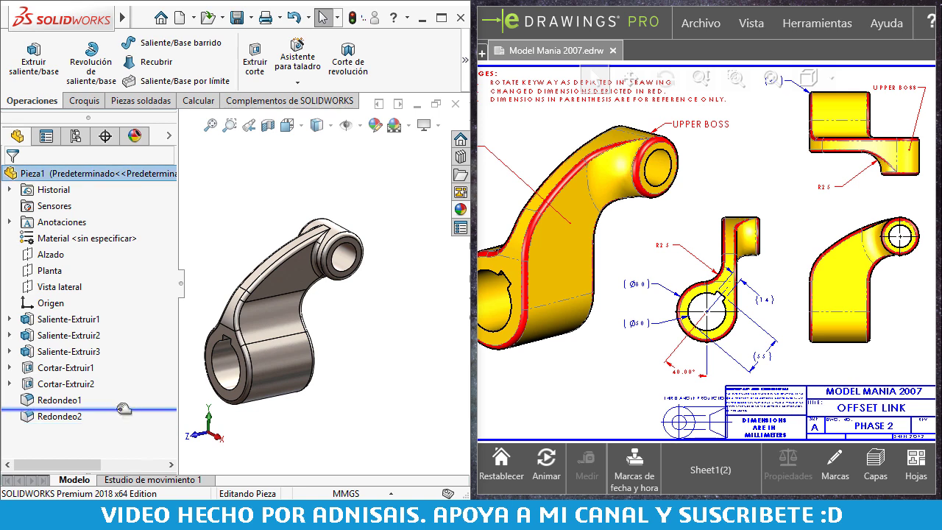
pyautogui.moveTo(273, 326); pyautogui.dragTo(294, 307, button='middle')
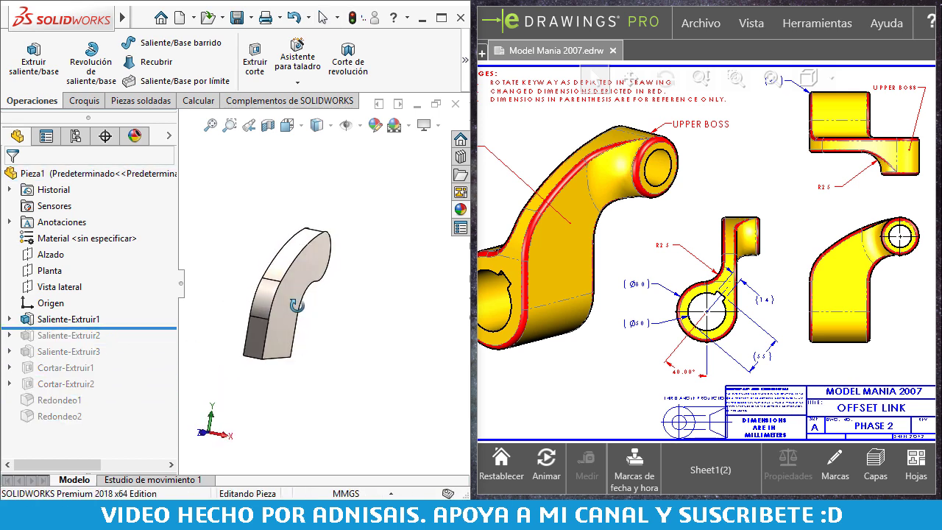
pyautogui.moveTo(148, 328); pyautogui.dragTo(68, 343)
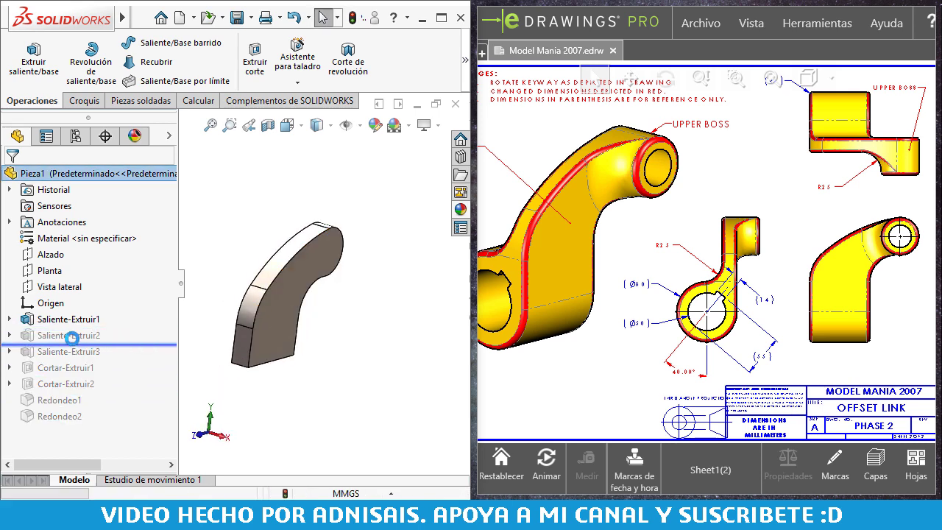
pyautogui.click(9, 336)
pyautogui.click(72, 351)
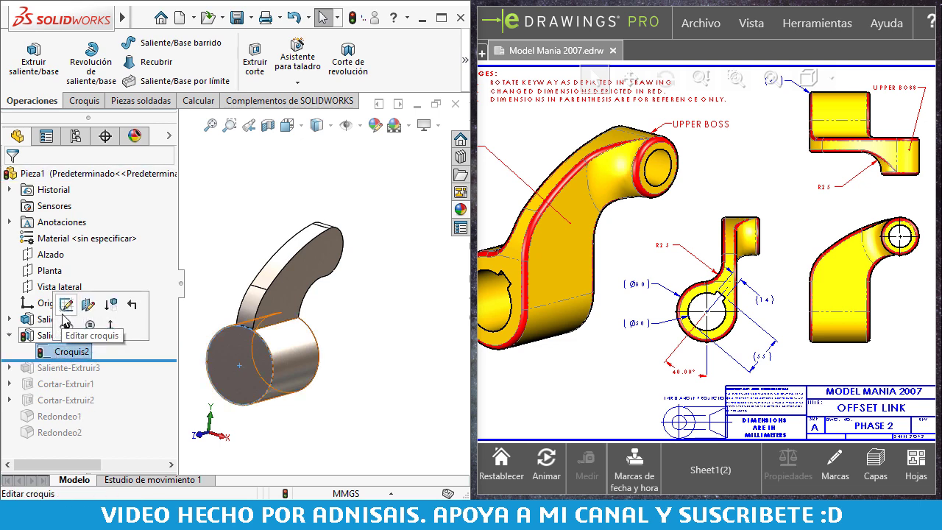
pyautogui.click(69, 309)
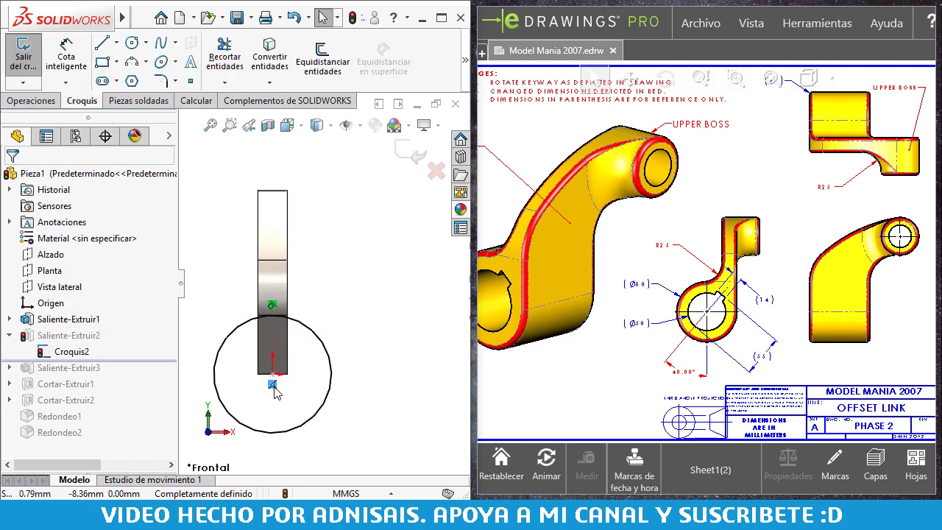
# - Make the hub circle coincident with the point and tangent to the edge line
pyautogui.moveTo(272, 385); pyautogui.dragTo(265, 374)
pyautogui.click(294, 361)
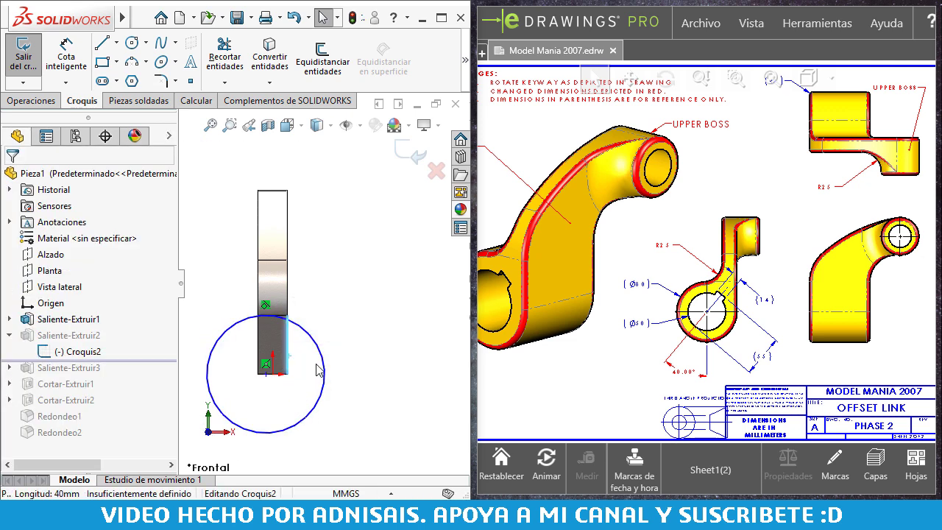
pyautogui.keyDown('ctrl'); pyautogui.click(324, 372); pyautogui.keyUp('ctrl')
pyautogui.click(364, 295)
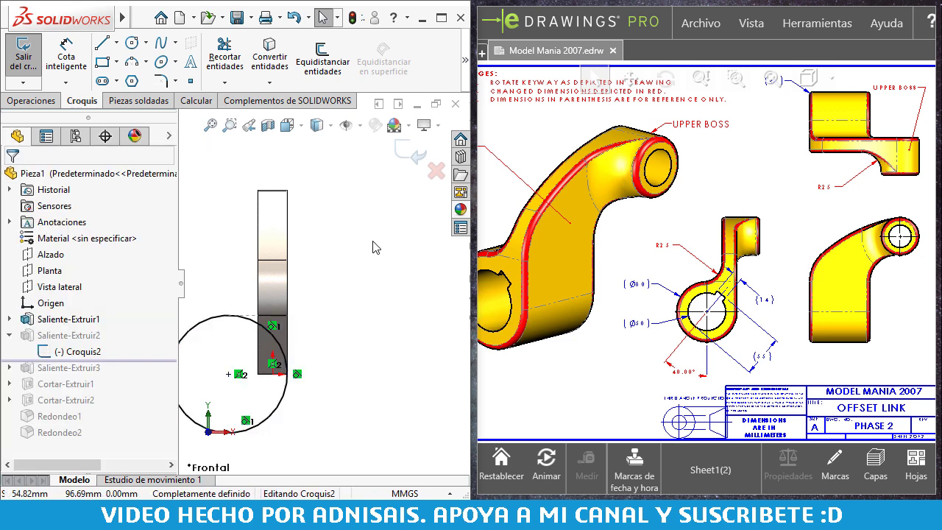
pyautogui.click(408, 147)
pyautogui.moveTo(319, 400)
pyautogui.mouseDown(button='middle')
pyautogui.moveTo(310, 338)
pyautogui.moveTo(324, 352)
pyautogui.moveTo(264, 345)
pyautogui.mouseUp(button='middle')
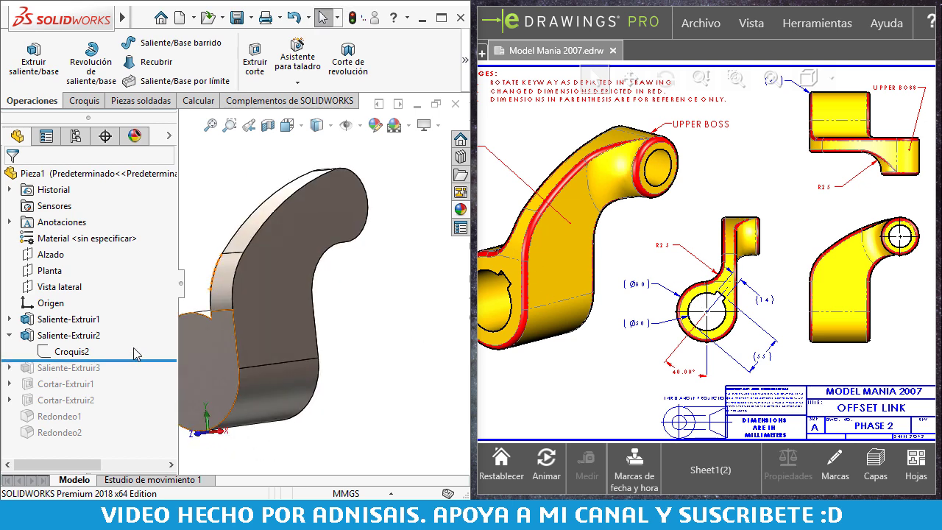
pyautogui.click(11, 336)
# - Roll the part forward to include the Saliente-Extruir3 boss and select it
pyautogui.moveTo(37, 344); pyautogui.dragTo(42, 360)
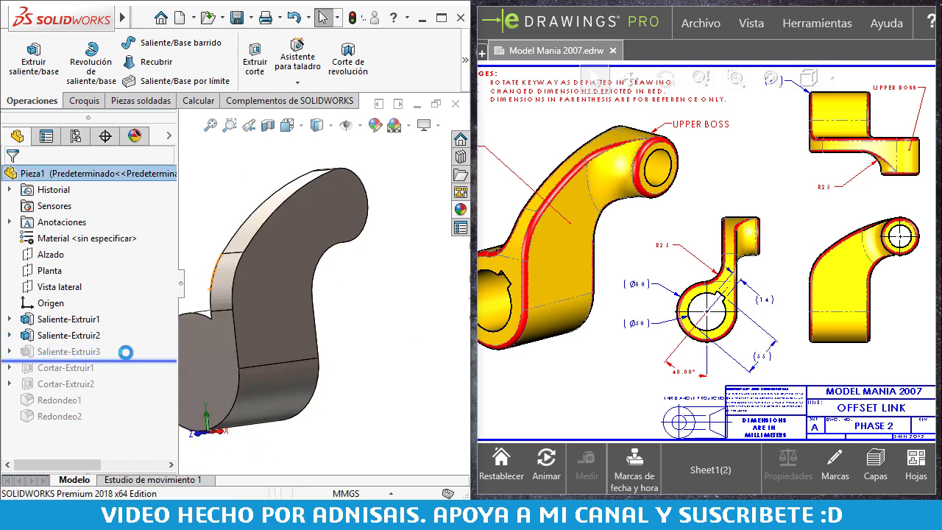
pyautogui.click(37, 355)
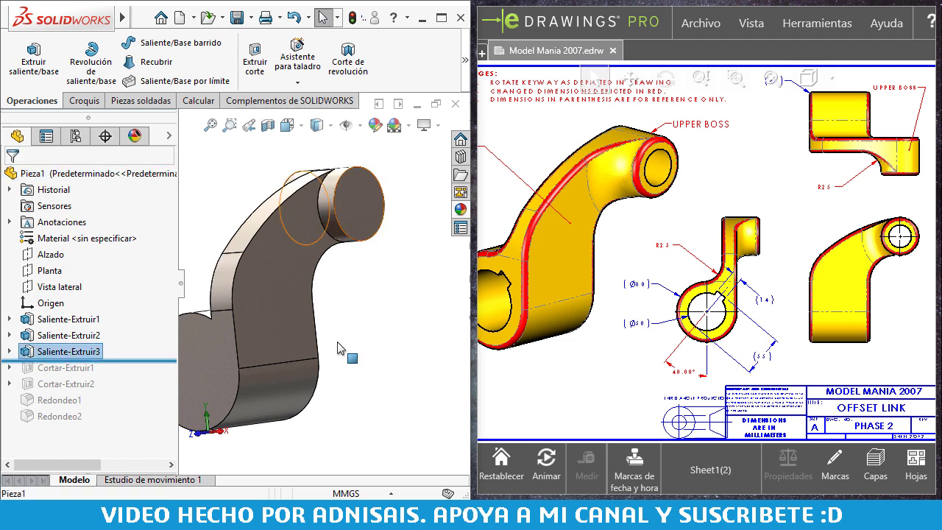
pyautogui.moveTo(343, 351); pyautogui.dragTo(348, 289, button='middle')
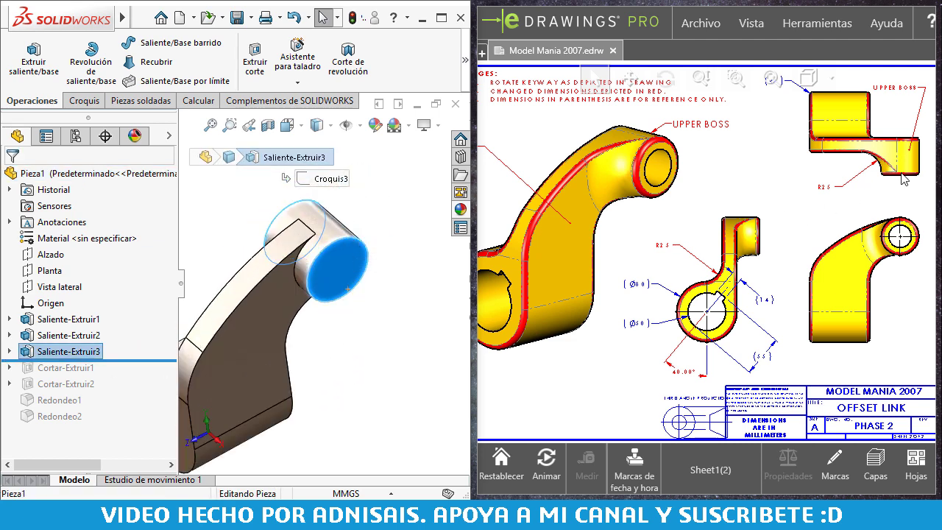
pyautogui.moveTo(890, 181)
pyautogui.mouseDown(button='middle')
pyautogui.moveTo(924, 193)
pyautogui.moveTo(842, 253)
pyautogui.mouseUp(button='middle')
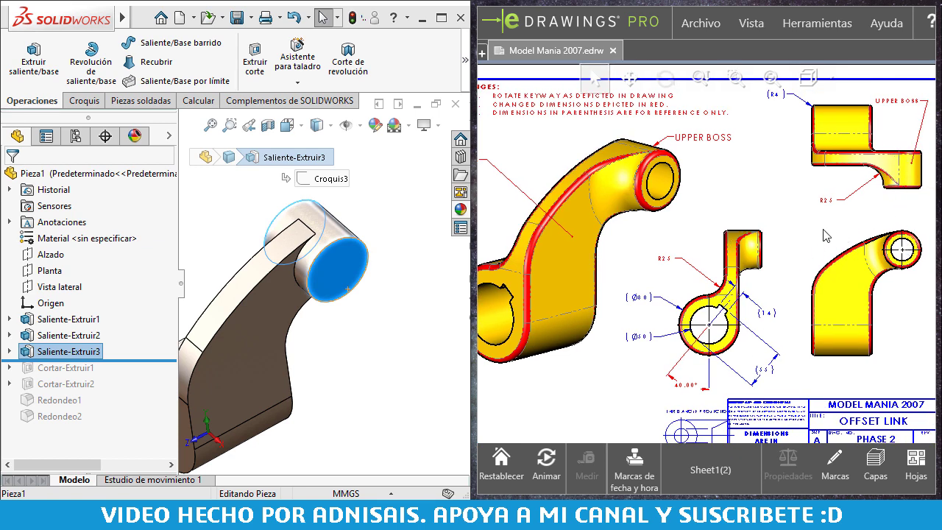
# - Make Saliente-Extruir3 start at a reversed 10 mm offset and extrude blind 50 mm
pyautogui.click(68, 351)
pyautogui.click(45, 315)
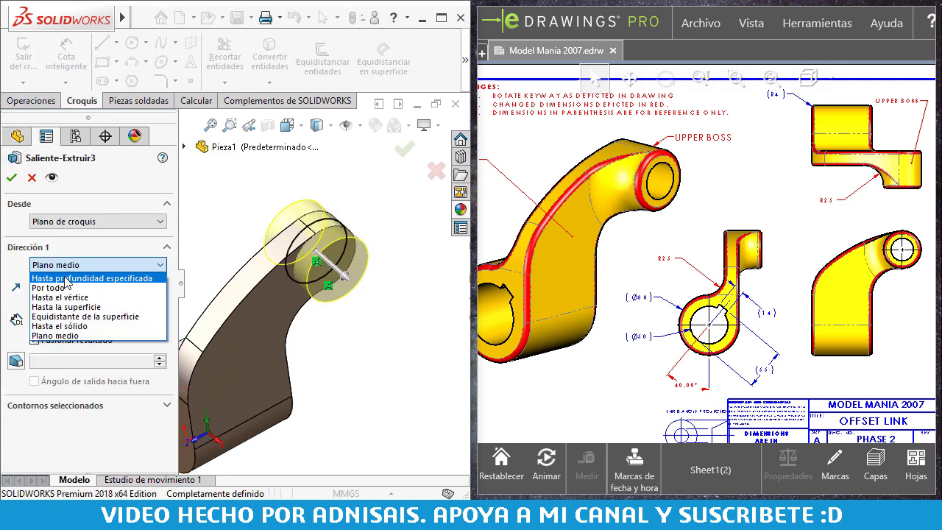
pyautogui.click(68, 278)
pyautogui.click(62, 219)
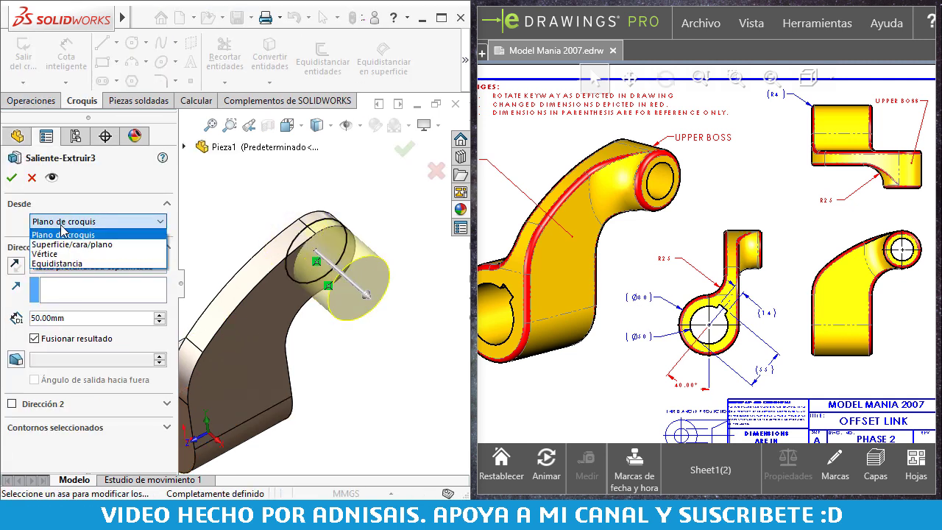
pyautogui.click(65, 265)
pyautogui.click(159, 242)
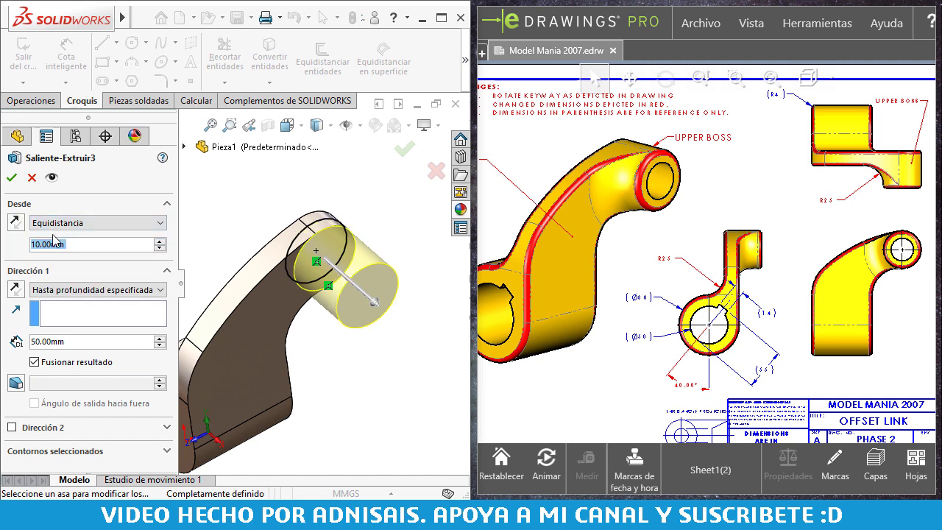
pyautogui.click(12, 226)
pyautogui.moveTo(317, 279); pyautogui.dragTo(333, 271, button='middle')
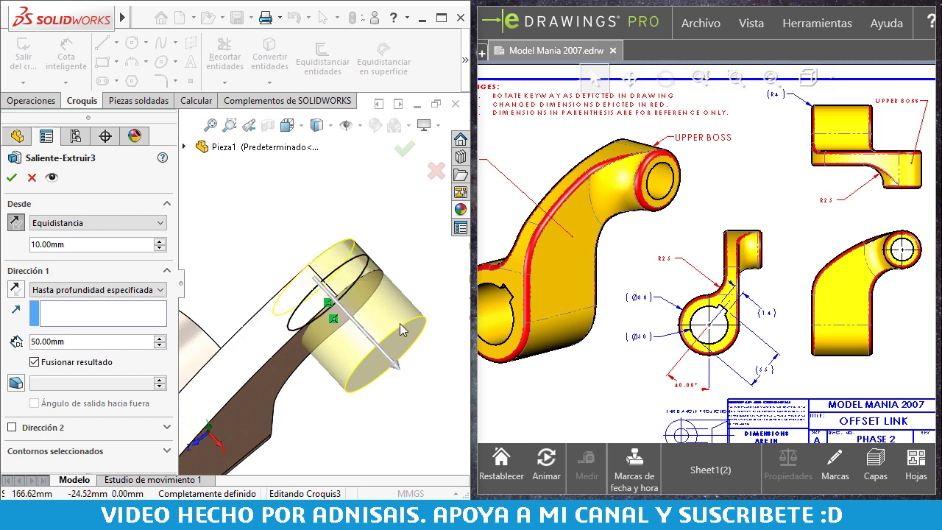
pyautogui.click(11, 179)
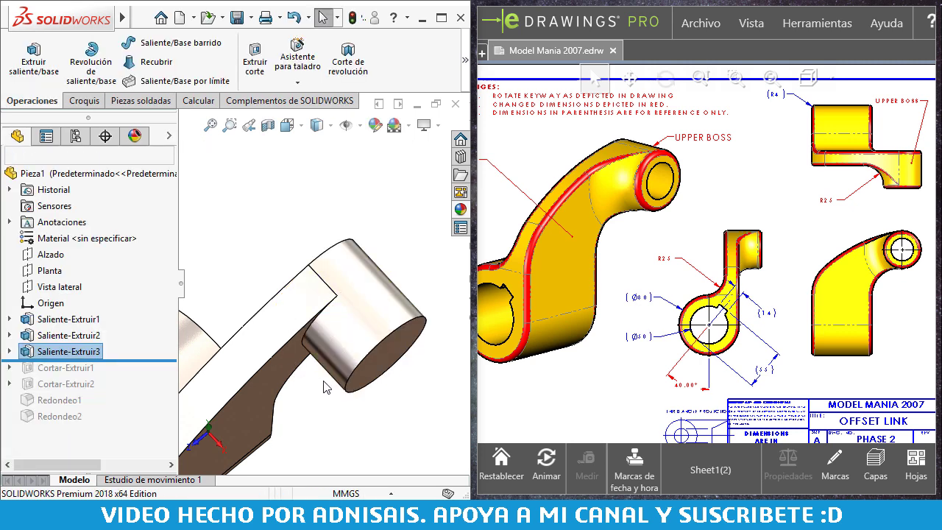
# - Roll the part forward past Cortar-Extruir1 and Cortar-Extruir2 to restore both cuts
pyautogui.moveTo(326, 384)
pyautogui.mouseDown(button='middle')
pyautogui.moveTo(382, 242)
pyautogui.moveTo(347, 292)
pyautogui.mouseUp(button='middle')
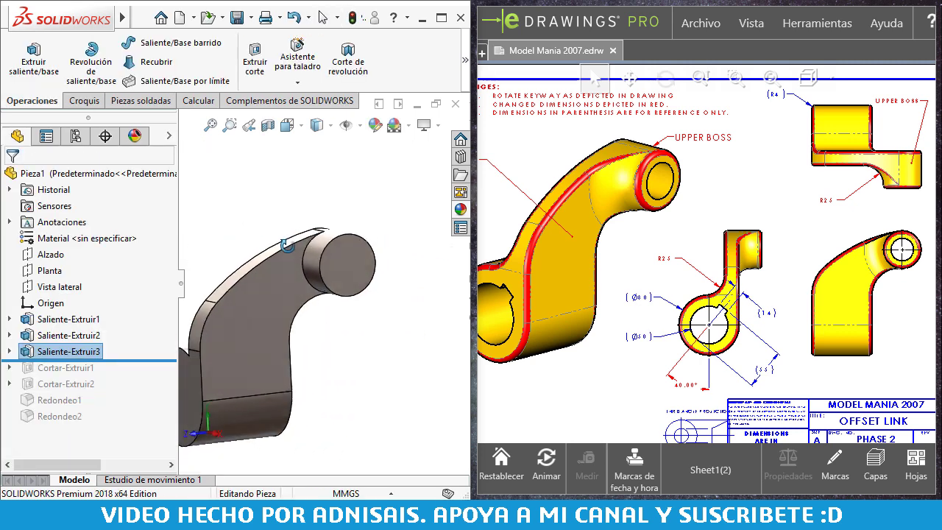
pyautogui.scroll(3, 347, 291)
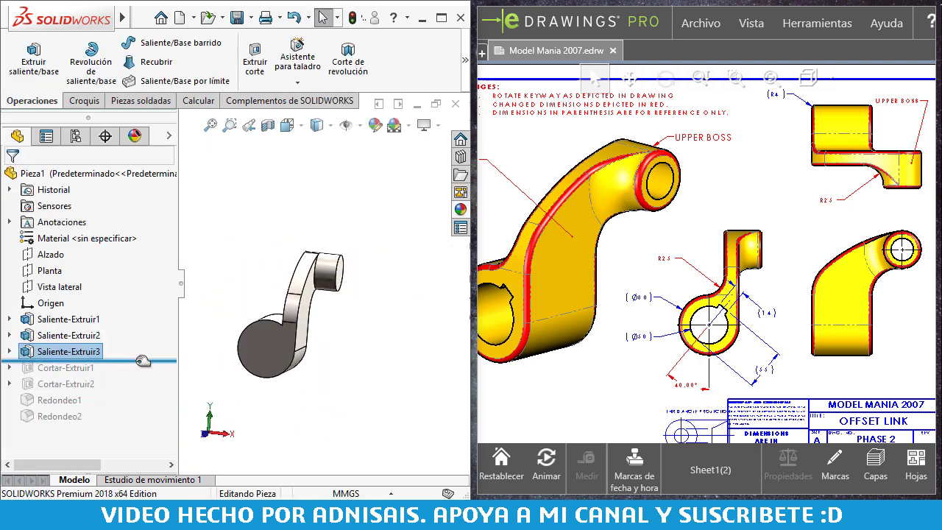
pyautogui.moveTo(142, 360); pyautogui.dragTo(142, 376)
pyautogui.moveTo(282, 315)
pyautogui.mouseDown(button='middle')
pyautogui.moveTo(253, 295)
pyautogui.moveTo(392, 300)
pyautogui.mouseUp(button='middle')
pyautogui.moveTo(806, 251)
pyautogui.mouseDown(button='middle')
pyautogui.moveTo(822, 286)
pyautogui.moveTo(825, 238)
pyautogui.mouseUp(button='middle')
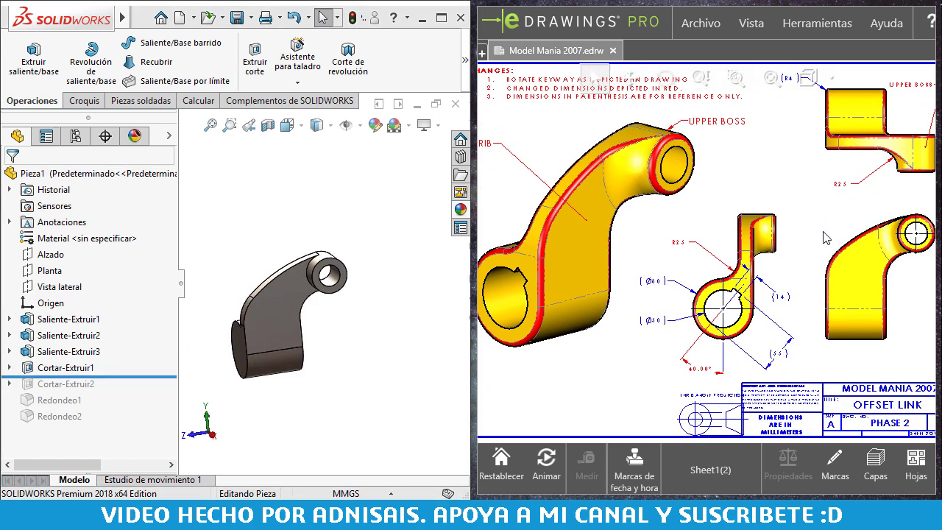
pyautogui.moveTo(103, 376); pyautogui.dragTo(98, 394)
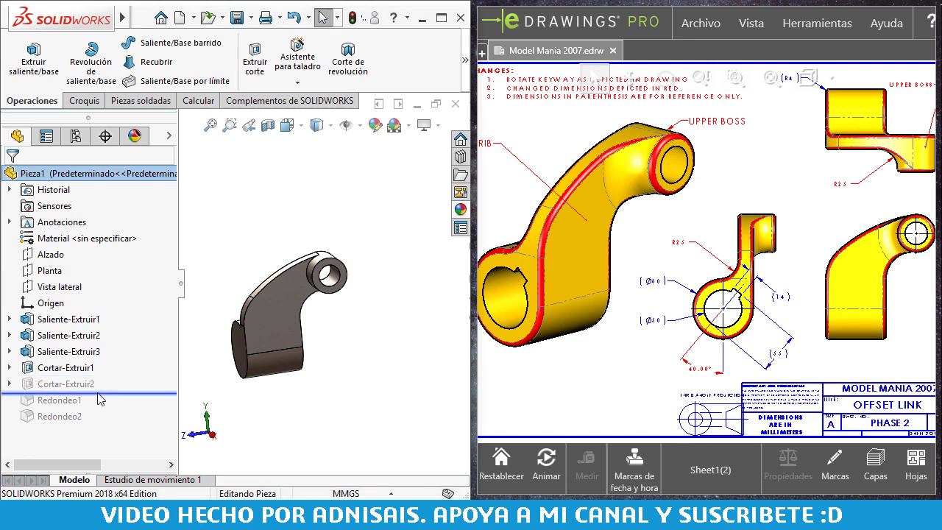
pyautogui.moveTo(263, 366); pyautogui.dragTo(152, 408, button='middle')
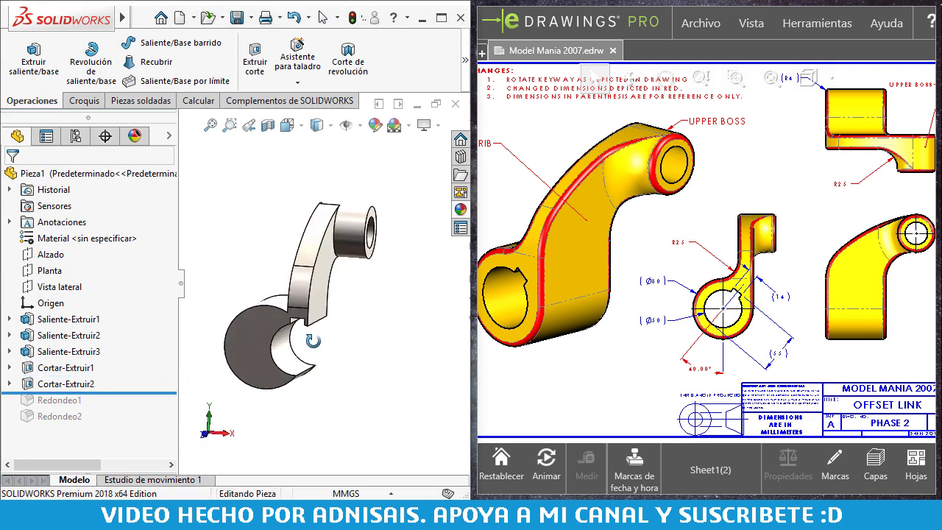
pyautogui.click(9, 383)
# - Edit keyway sketch Croquis5 and remove the keyway square's Vertical4 relation
pyautogui.click(72, 400)
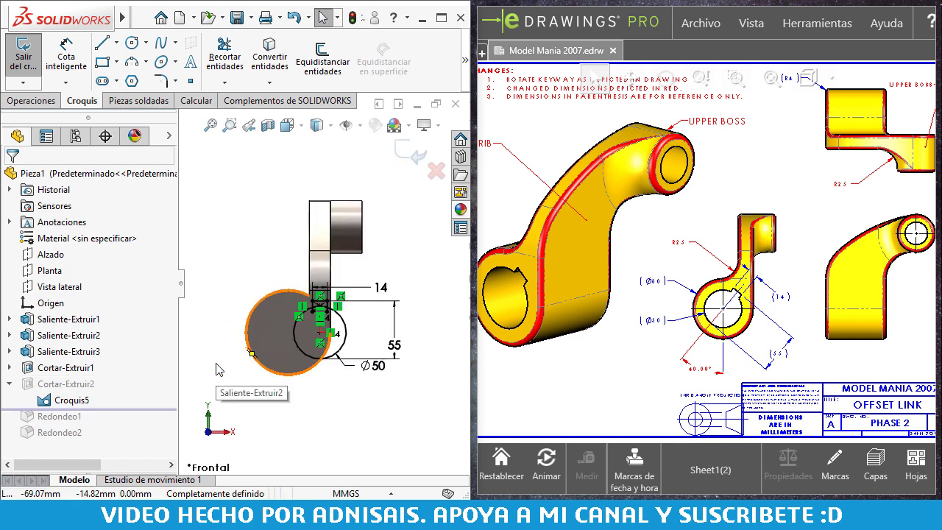
pyautogui.scroll(-3, 266, 373)
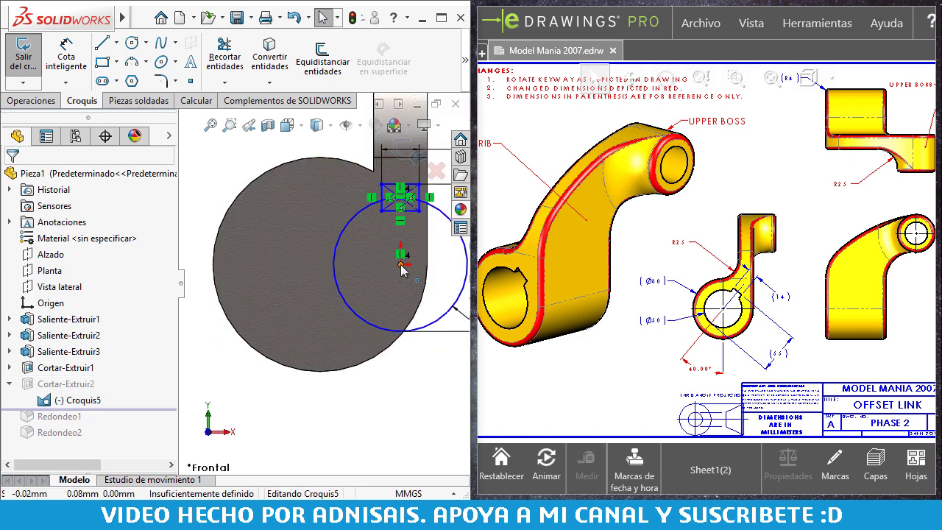
pyautogui.moveTo(400, 272)
pyautogui.mouseDown()
pyautogui.moveTo(356, 284)
pyautogui.moveTo(333, 271)
pyautogui.mouseUp()
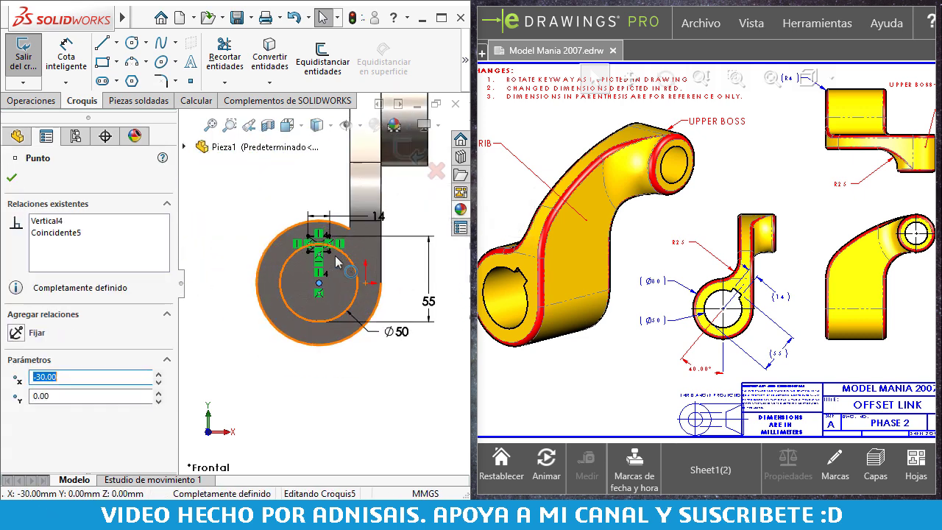
pyautogui.scroll(-1, 303, 240)
pyautogui.scroll(-1, 303, 241)
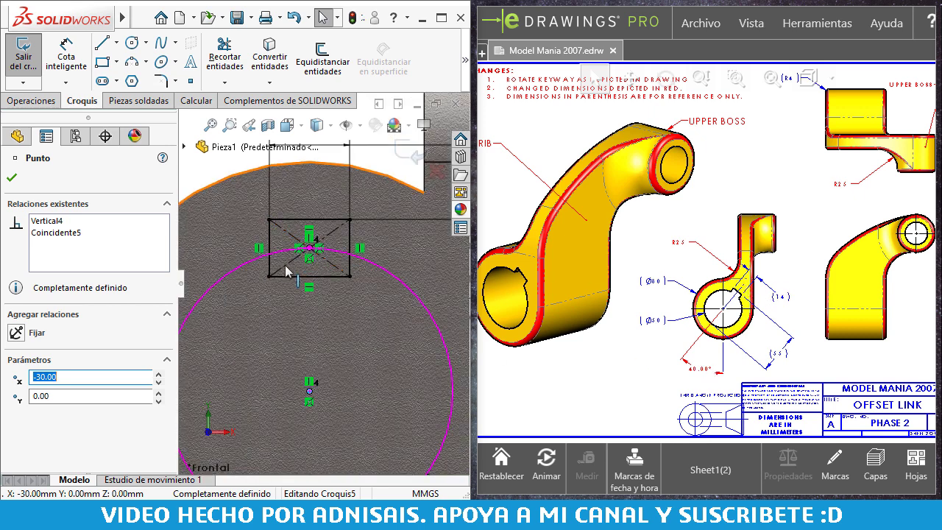
pyautogui.scroll(-1, 264, 250)
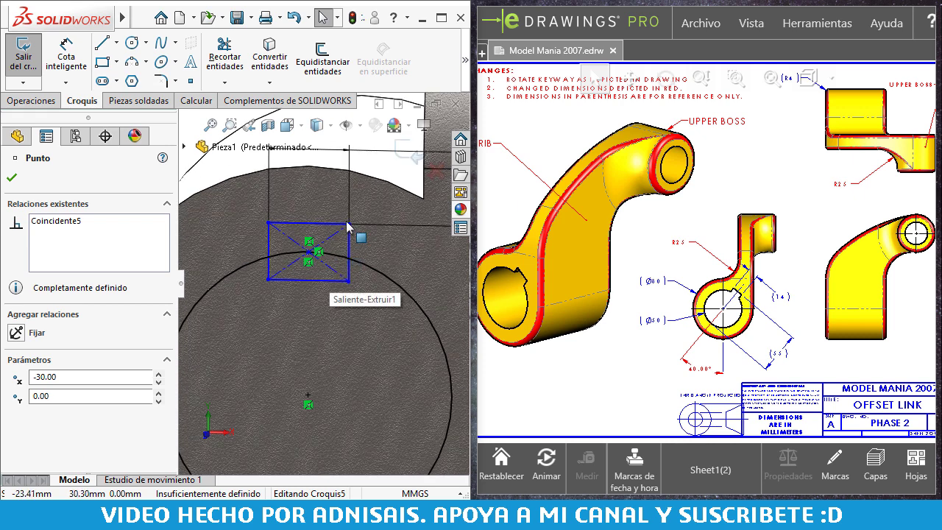
# - Make the keyway square's adjacent sides perpendicular to each other
pyautogui.click(349, 247)
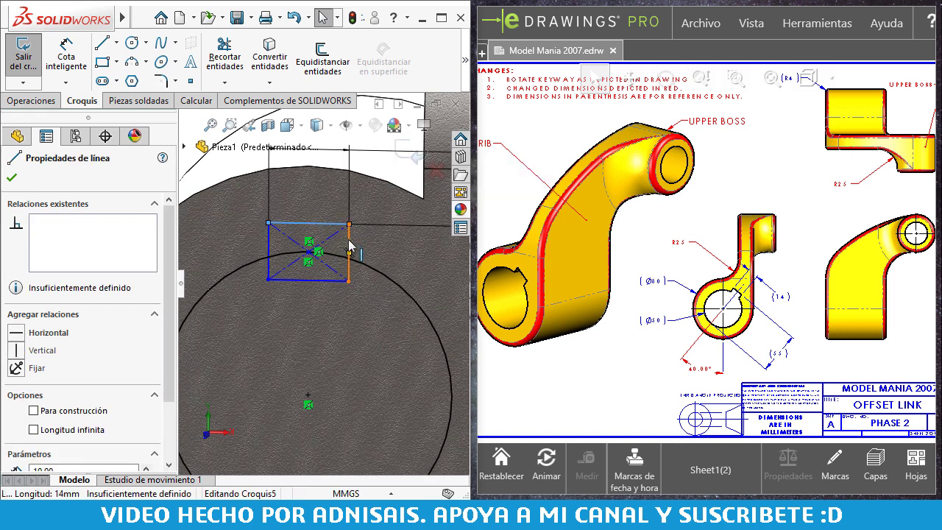
pyautogui.keyDown('ctrl'); pyautogui.click(332, 223); pyautogui.keyUp('ctrl')
pyautogui.click(433, 169)
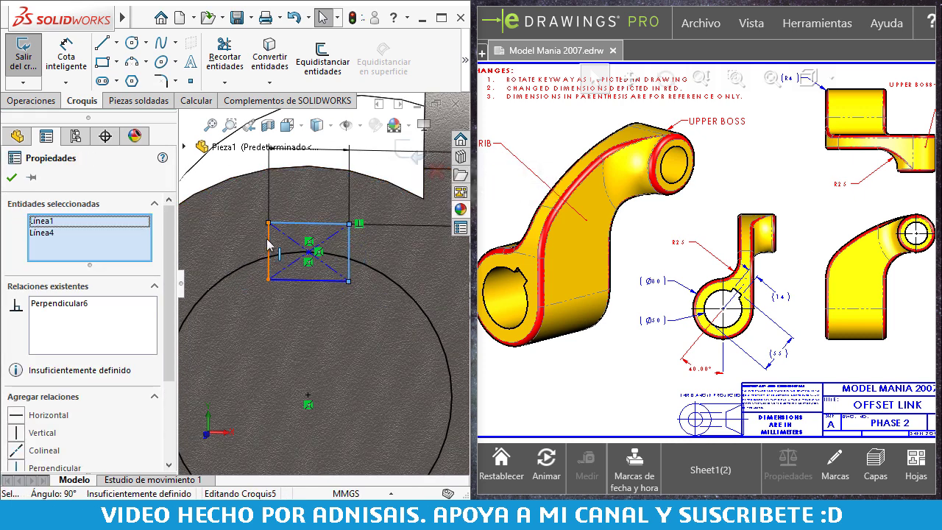
pyautogui.click(287, 224)
pyautogui.keyDown('ctrl'); pyautogui.click(323, 263); pyautogui.keyUp('ctrl')
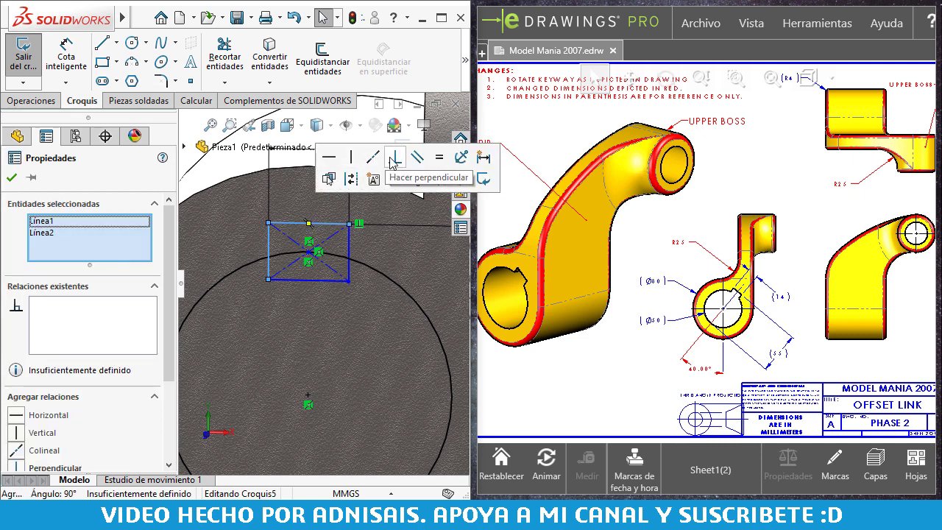
pyautogui.click(349, 276)
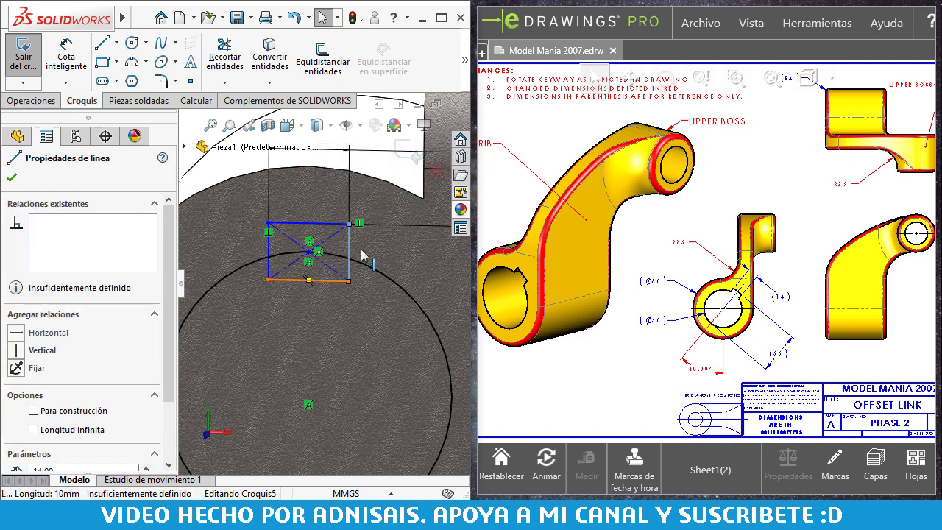
pyautogui.keyDown('ctrl'); pyautogui.click(331, 279); pyautogui.keyUp('ctrl')
# - Drag the keyway square's points to rotate it to an angle on the bore
pyautogui.moveTo(409, 229); pyautogui.dragTo(315, 257, button='middle')
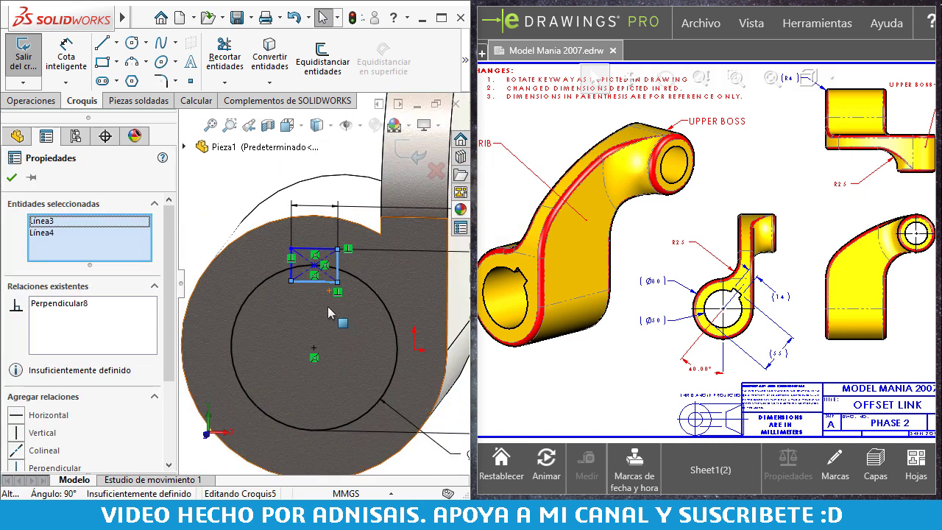
pyautogui.moveTo(319, 249); pyautogui.dragTo(396, 284)
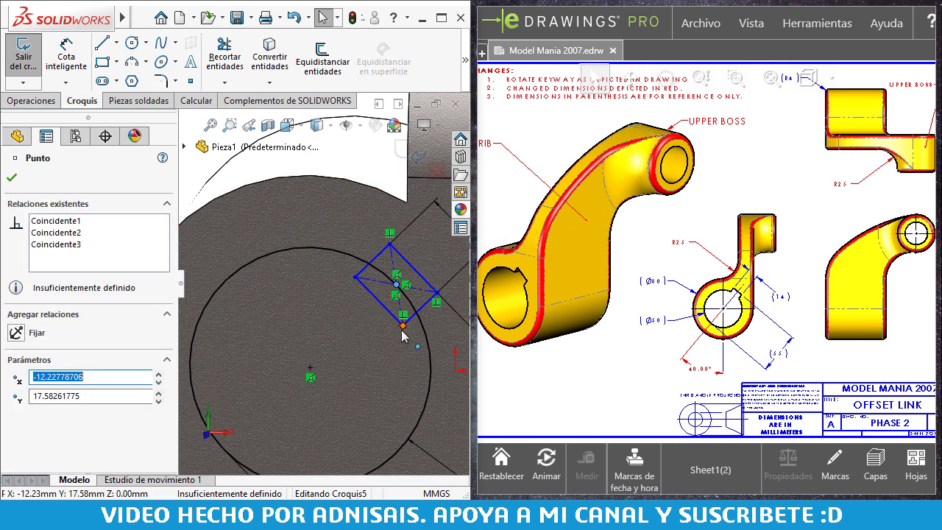
pyautogui.moveTo(402, 328); pyautogui.dragTo(395, 345)
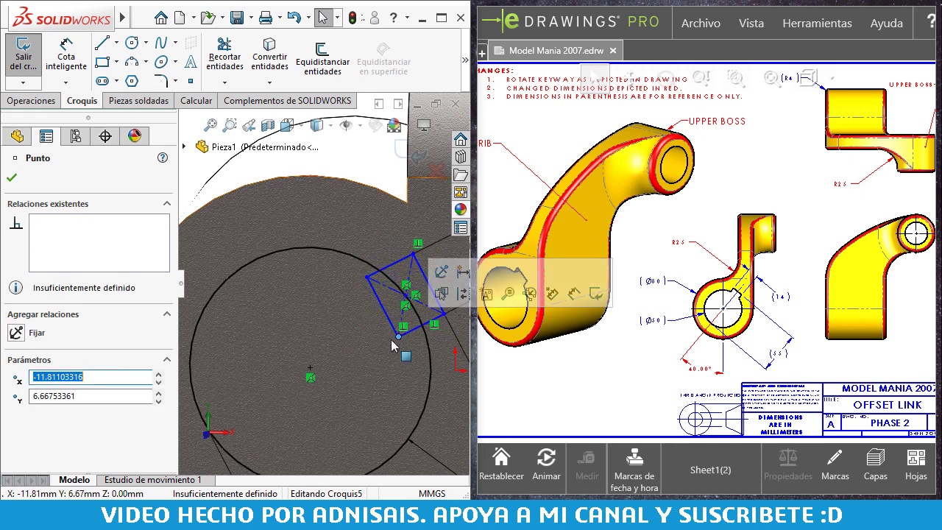
pyautogui.scroll(3, 379, 294)
pyautogui.press('Escape')
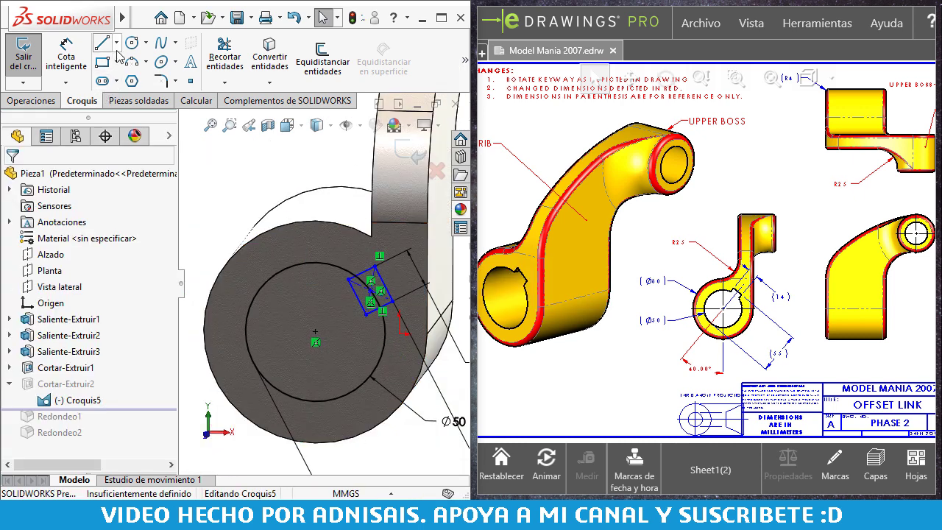
# - Draw construction lines across the keyway diagonal and from the bore centre
pyautogui.click(116, 42)
pyautogui.click(140, 78)
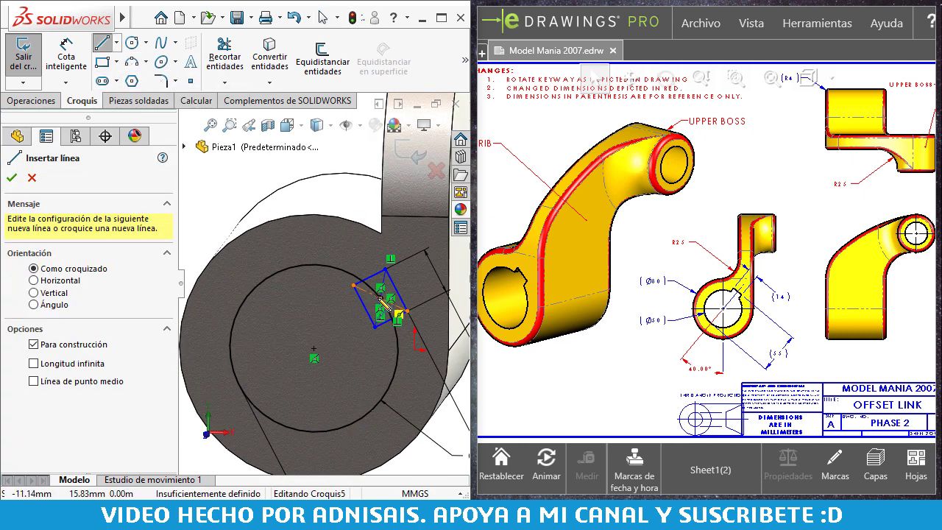
pyautogui.click(407, 312)
pyautogui.click(380, 298)
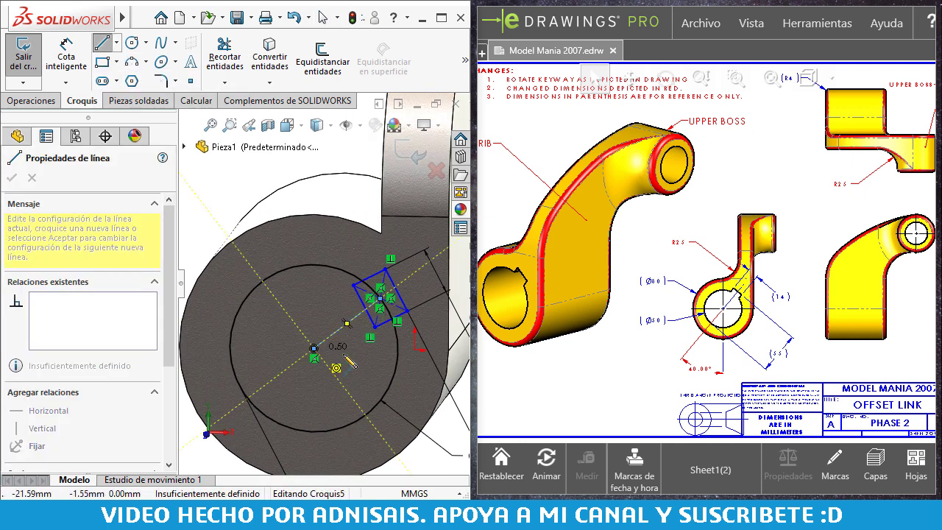
pyautogui.click(315, 347)
pyautogui.press('Escape')
pyautogui.scroll(-3, 381, 306)
# - Make the keyway's left edge parallel to the centre construction line and swing it round the bore
pyautogui.click(317, 338)
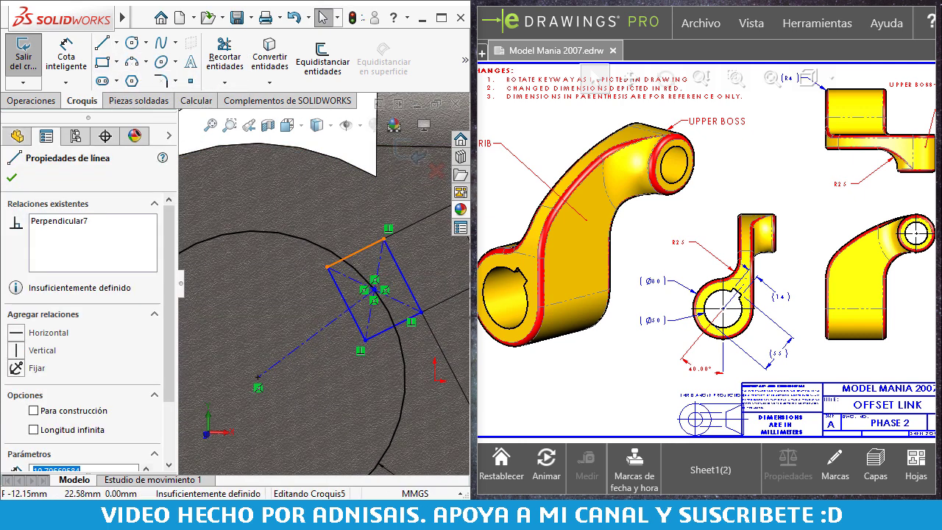
pyautogui.keyDown('ctrl'); pyautogui.click(346, 303); pyautogui.keyUp('ctrl')
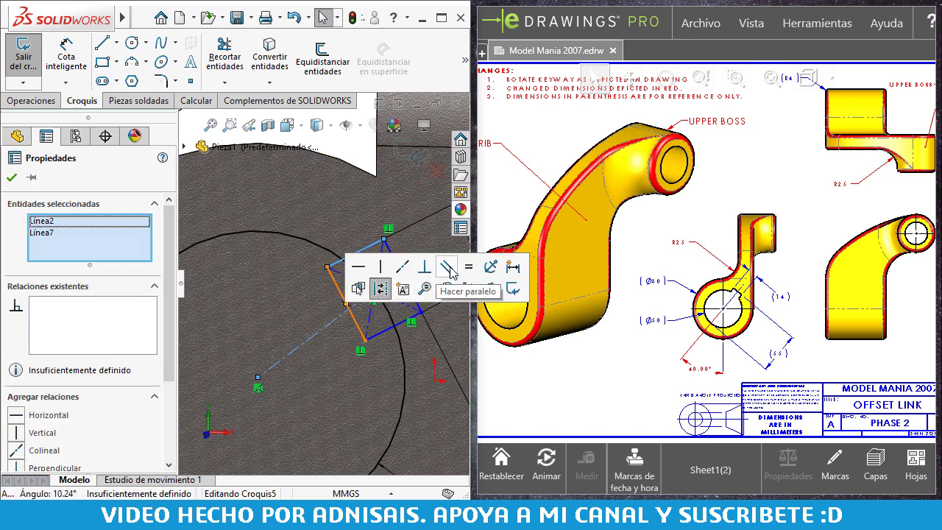
pyautogui.click(447, 268)
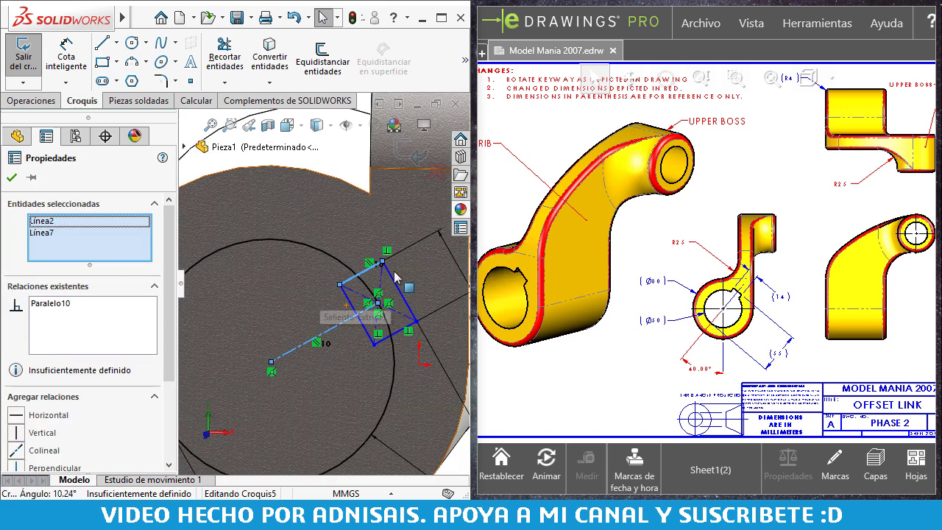
pyautogui.moveTo(383, 263); pyautogui.dragTo(310, 218)
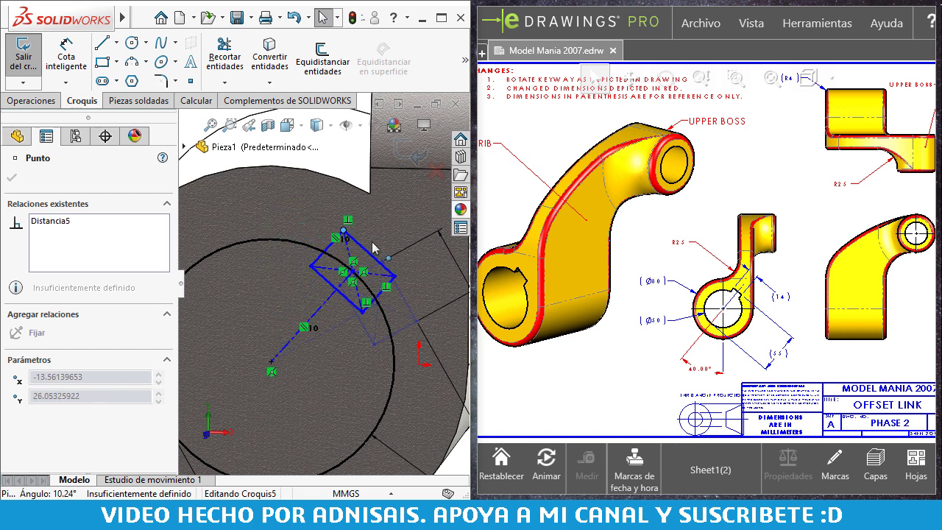
pyautogui.moveTo(310, 219); pyautogui.dragTo(320, 315)
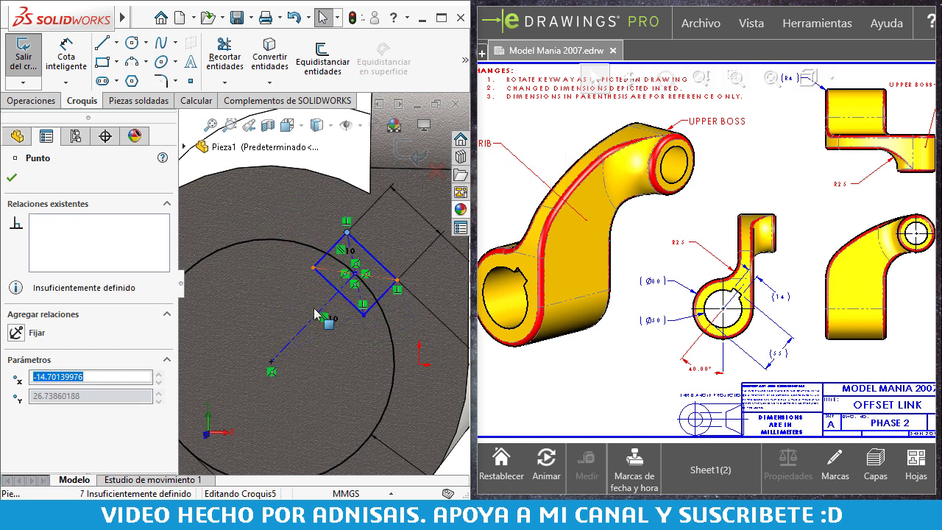
pyautogui.scroll(2, 316, 329)
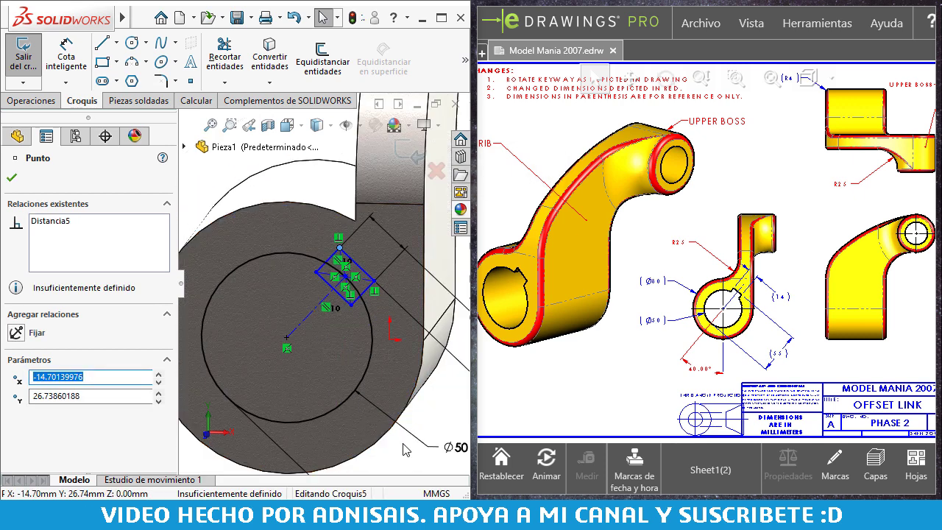
# - Dimension the keyway angle to 40° from the horizontal, fully defining Croquis5
pyautogui.press('d')
pyautogui.click(286, 337)
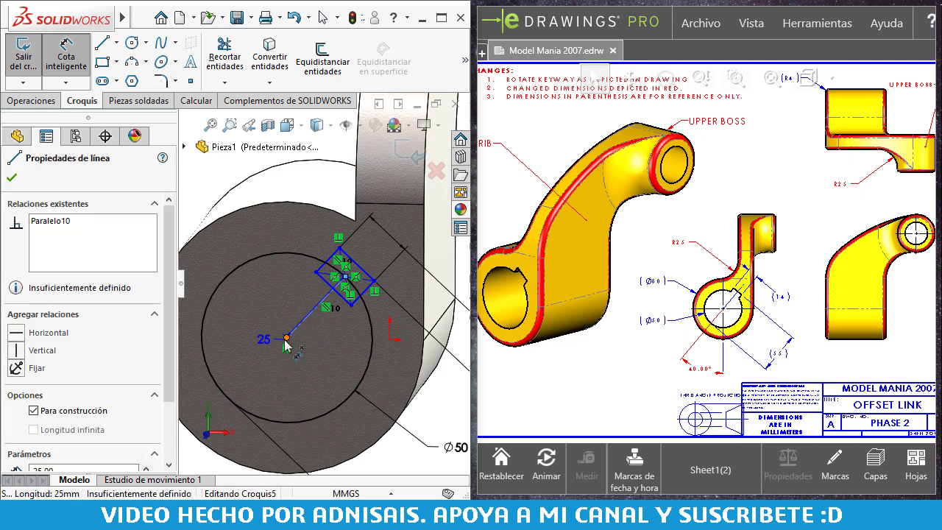
pyautogui.click(286, 341)
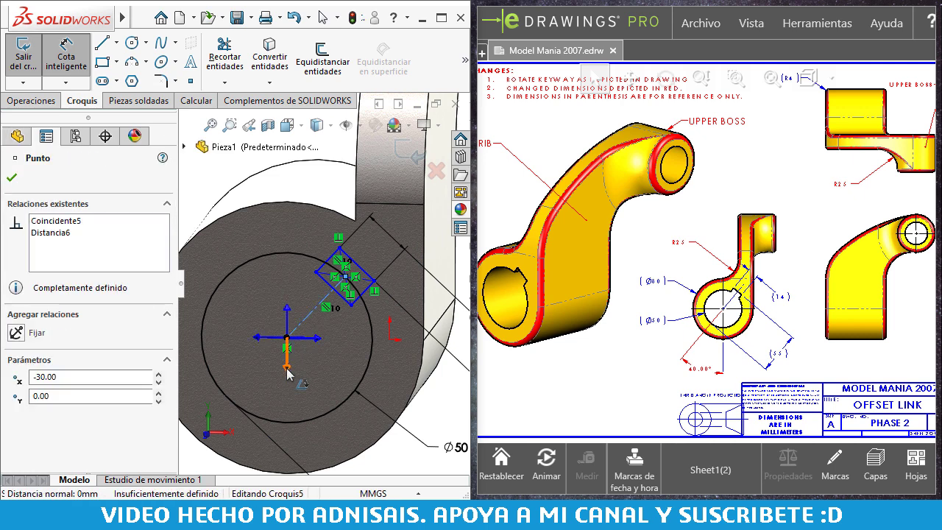
pyautogui.click(267, 385)
pyautogui.click(273, 384)
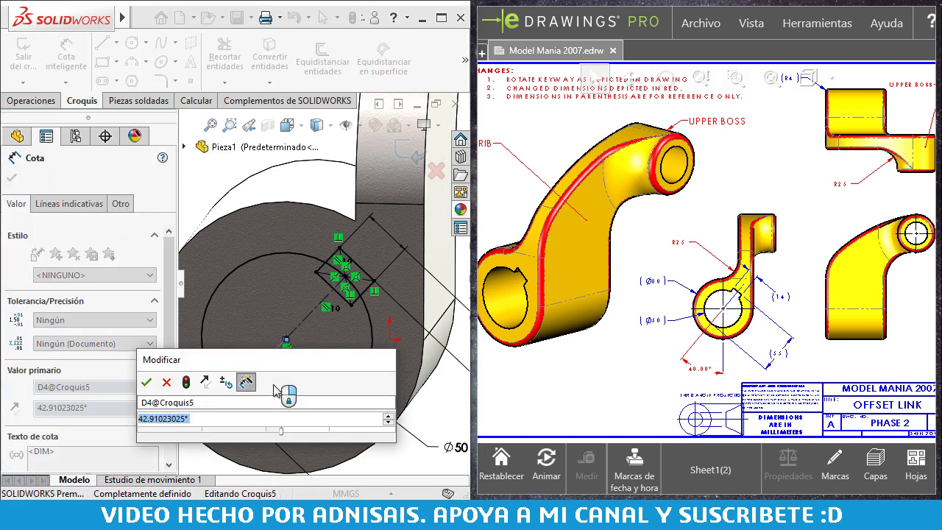
pyautogui.write('40')
pyautogui.press('Return')
pyautogui.press('Escape')
pyautogui.scroll(2, 340, 315)
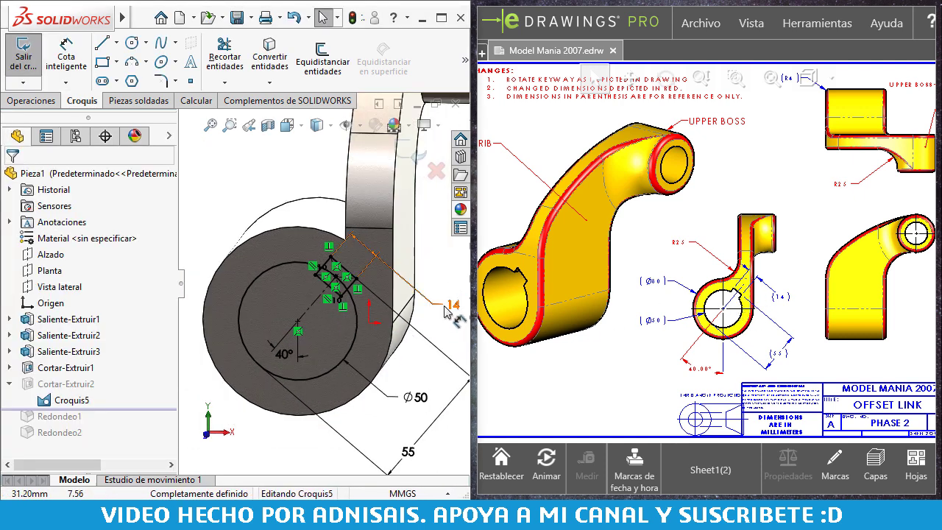
# - Exit Croquis5 to rebuild the rotated keyway, then roll forward to include Redondeo1
pyautogui.click(417, 153)
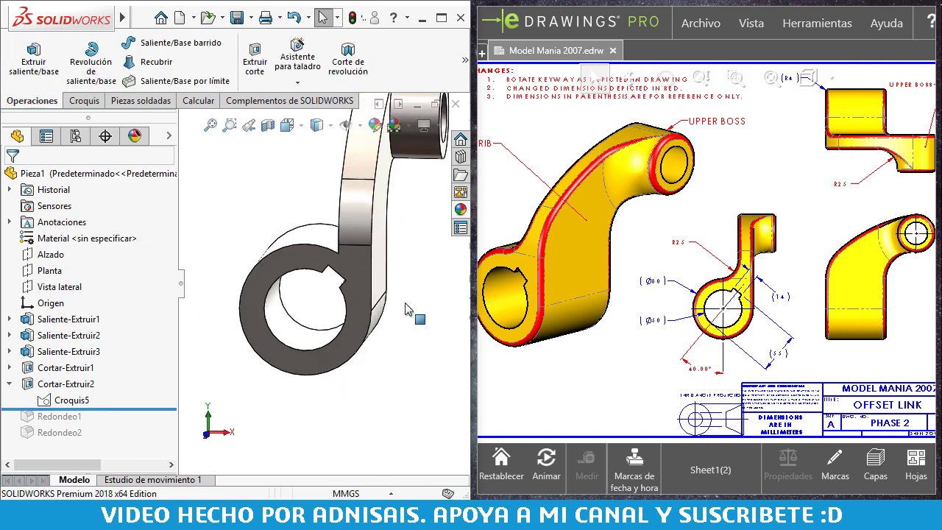
pyautogui.press('f')
pyautogui.moveTo(376, 260); pyautogui.dragTo(328, 279, button='middle')
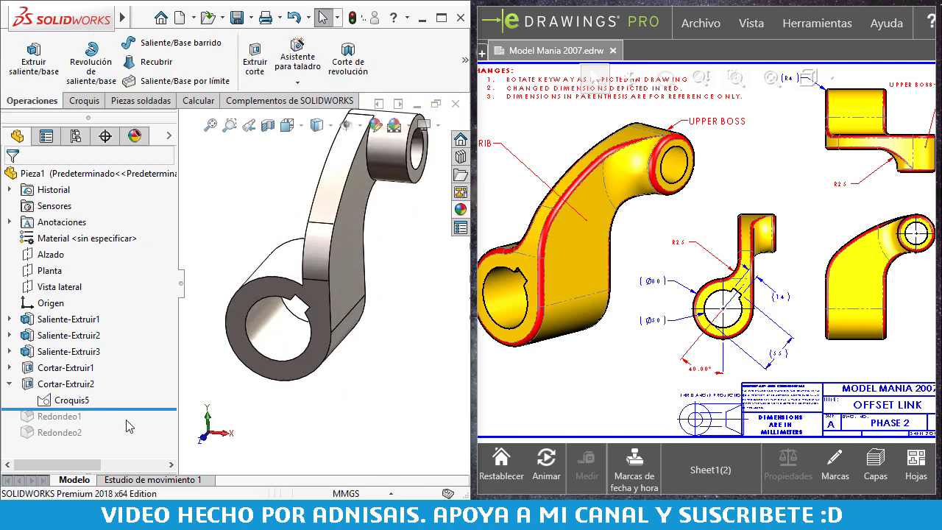
pyautogui.moveTo(127, 409); pyautogui.dragTo(127, 424)
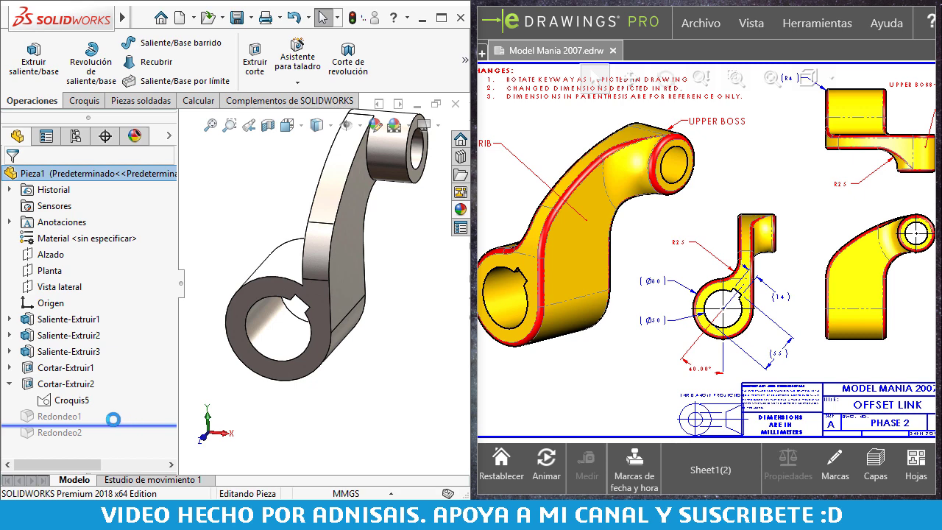
pyautogui.click(42, 416)
pyautogui.moveTo(294, 327)
pyautogui.mouseDown(button='middle')
pyautogui.moveTo(261, 338)
pyautogui.moveTo(328, 327)
pyautogui.mouseUp(button='middle')
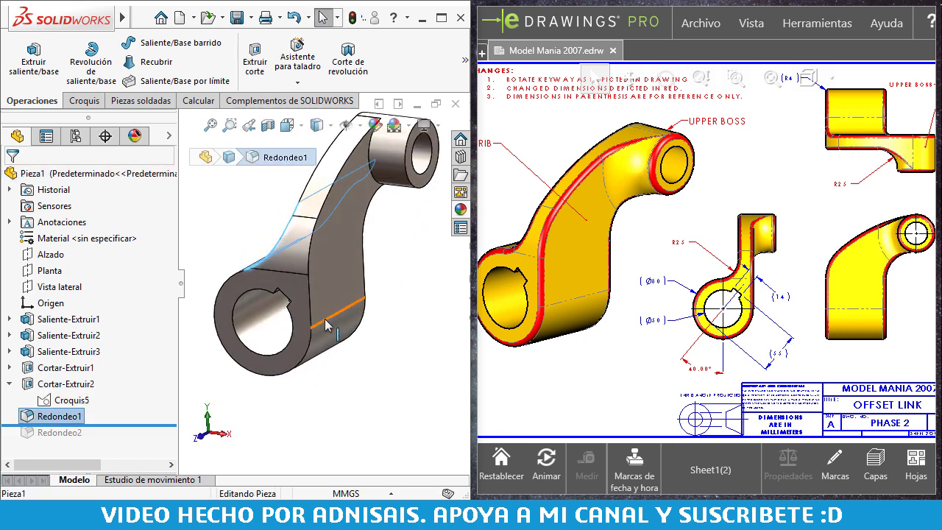
# - Change Redondeo1's radius from 50 to 25 mm and add the second rib edge
pyautogui.click(35, 417)
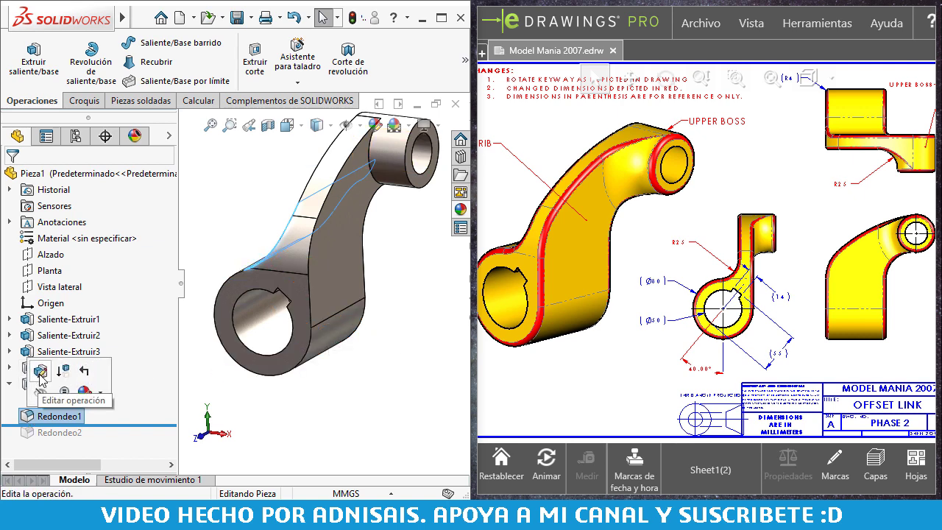
pyautogui.click(40, 372)
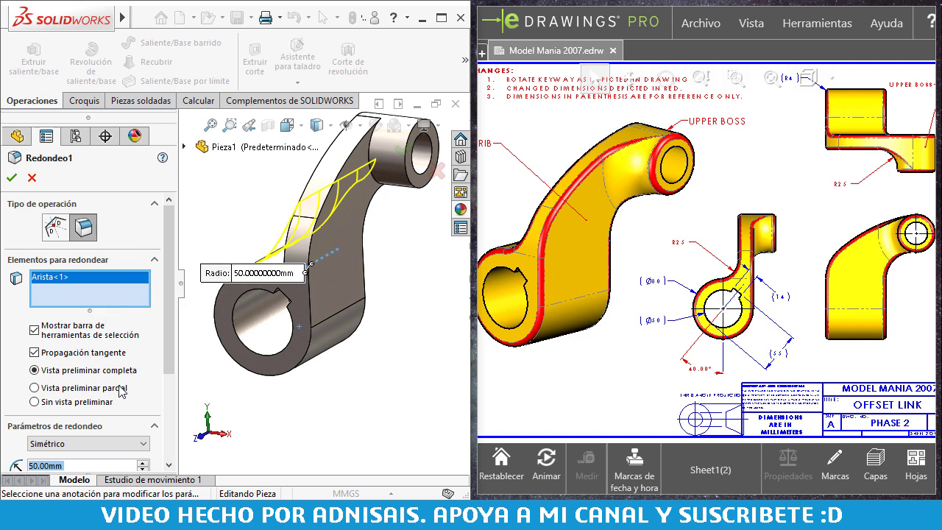
pyautogui.write('40.00mm')
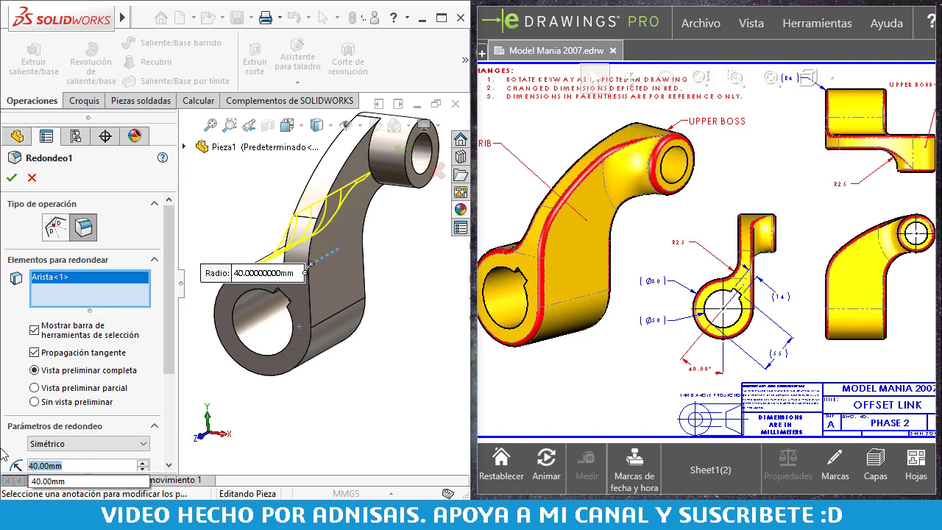
pyautogui.write('5')
pyautogui.press('Return')
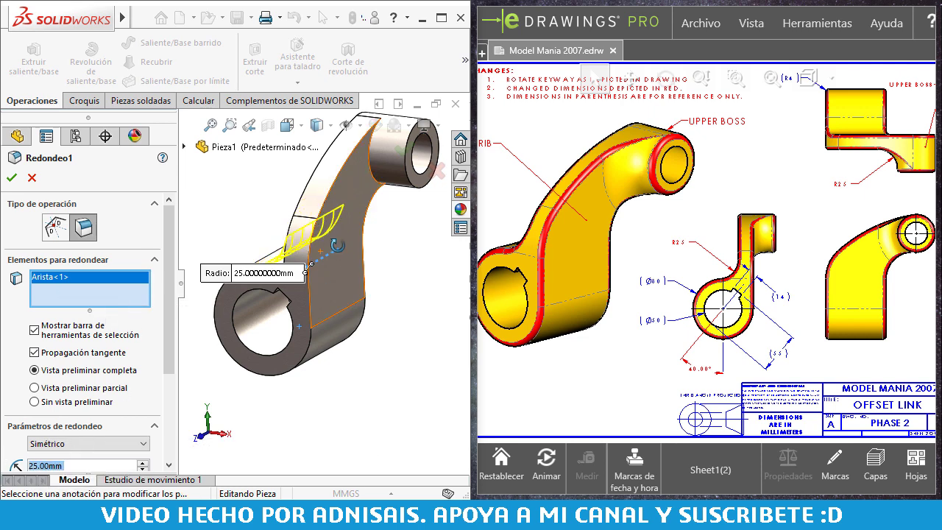
pyautogui.moveTo(324, 213); pyautogui.dragTo(362, 181, button='middle')
pyautogui.click(372, 167)
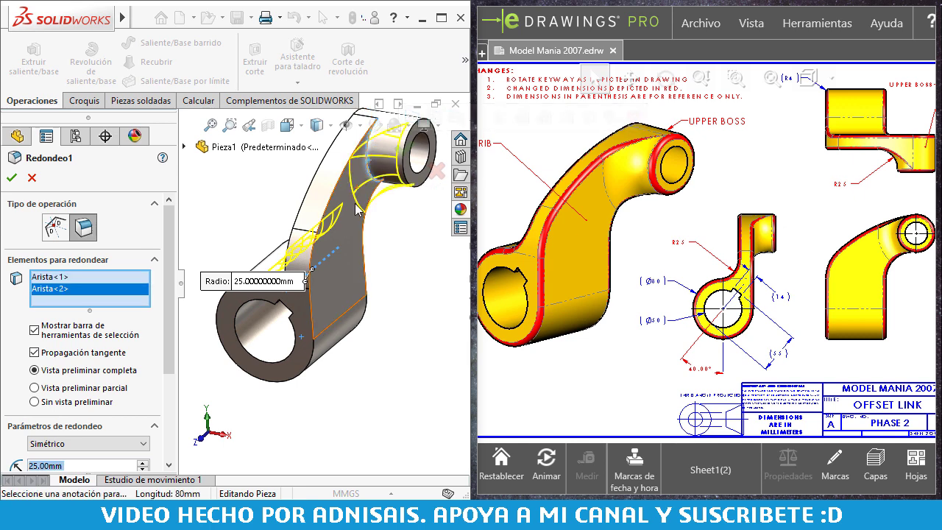
pyautogui.press('Return')
pyautogui.hotkey('ctrl', '7')
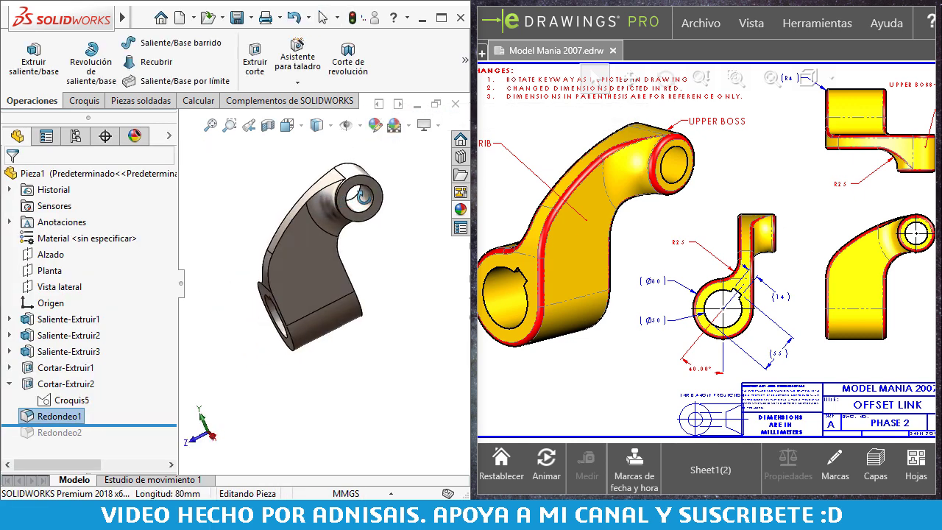
# - Roll forward past Redondeo2, inspect both fillets, and return to the isometric view
pyautogui.moveTo(88, 425); pyautogui.dragTo(44, 442)
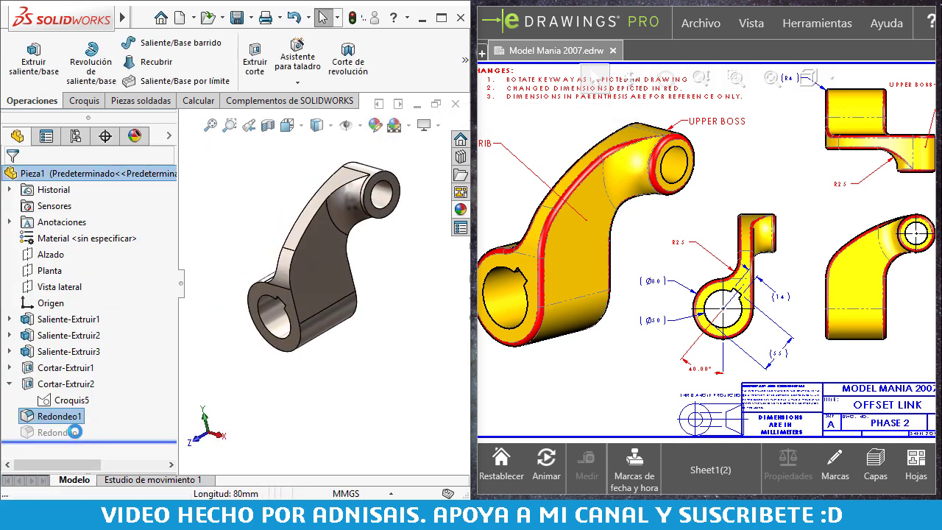
pyautogui.click(44, 433)
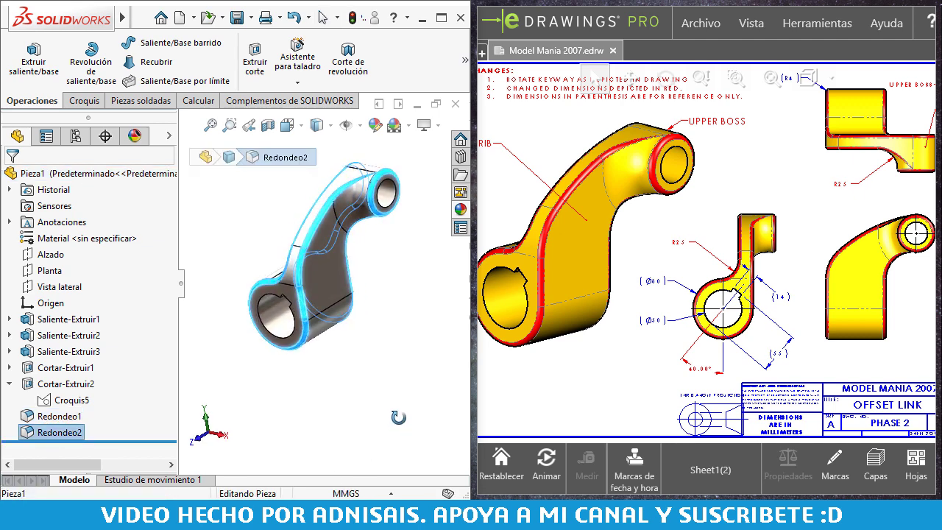
pyautogui.moveTo(402, 398); pyautogui.dragTo(404, 414, button='middle')
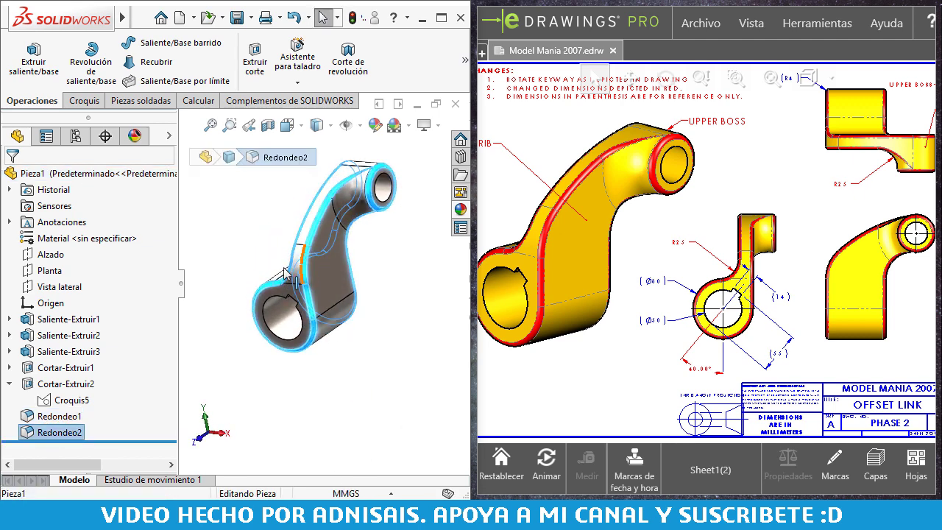
pyautogui.moveTo(382, 174)
pyautogui.mouseDown(button='middle')
pyautogui.moveTo(298, 155)
pyautogui.moveTo(254, 131)
pyautogui.mouseUp(button='middle')
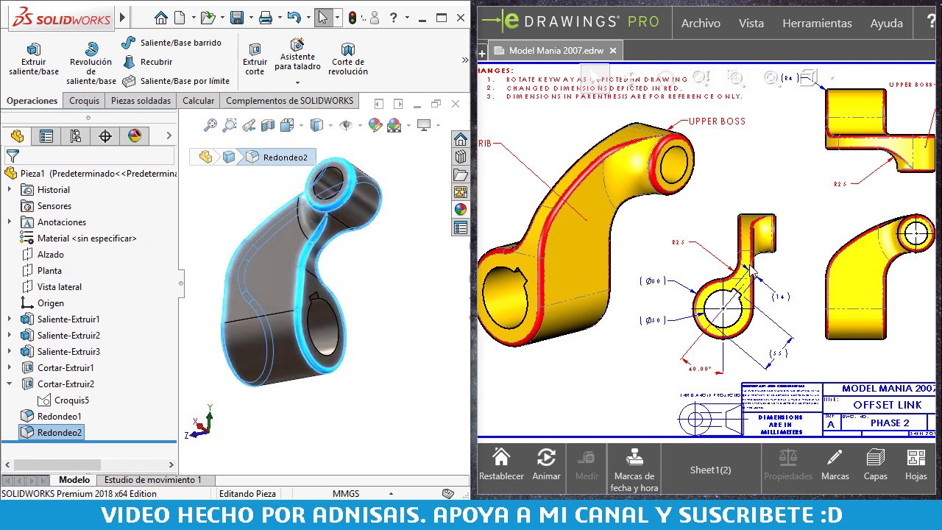
pyautogui.moveTo(918, 295); pyautogui.dragTo(928, 319, button='middle')
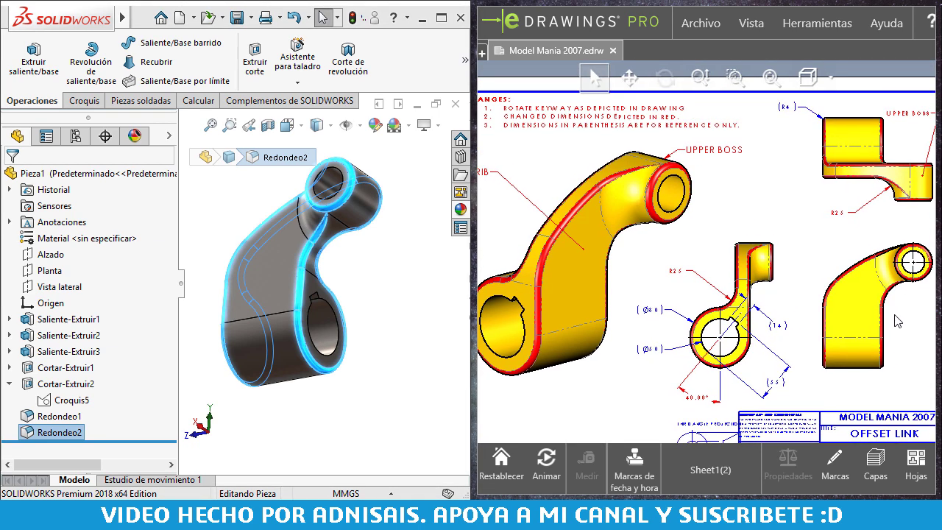
pyautogui.moveTo(412, 250); pyautogui.dragTo(384, 265, button='middle')
pyautogui.click(412, 305)
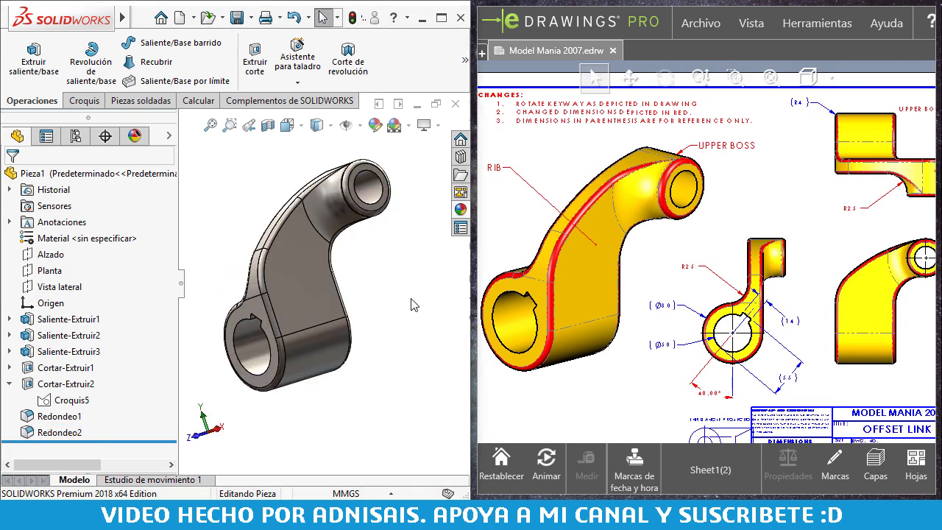
pyautogui.hotkey('ctrl', '7')
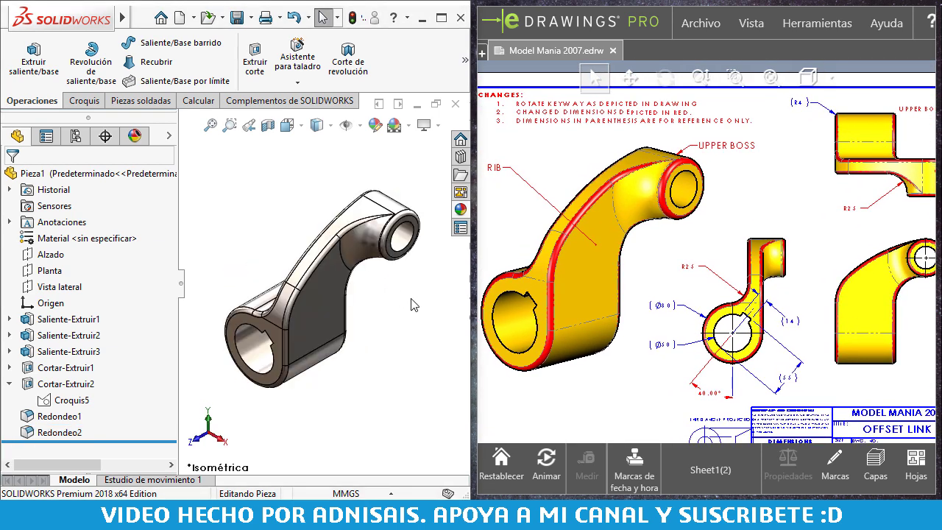